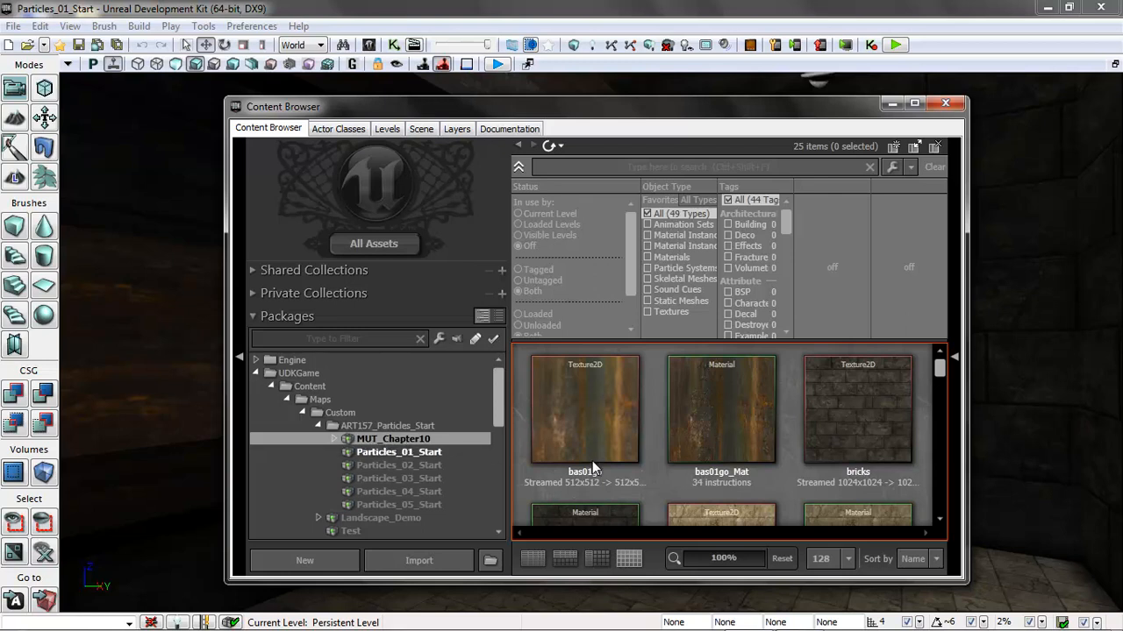
Step: Examine the assets and maps contained in the ART157_Particles_Start folder and its MUT_Chapter10 package
mouse_move(939, 367)
mouse_down()
mouse_move(935, 465)
mouse_move(927, 377)
mouse_up()
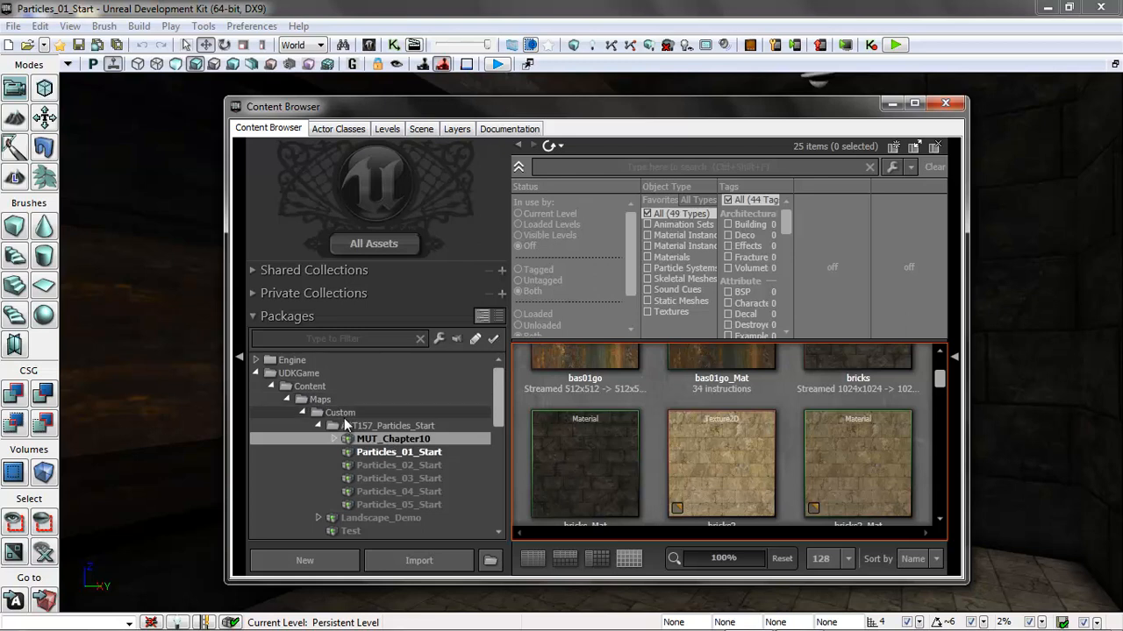
click(318, 425)
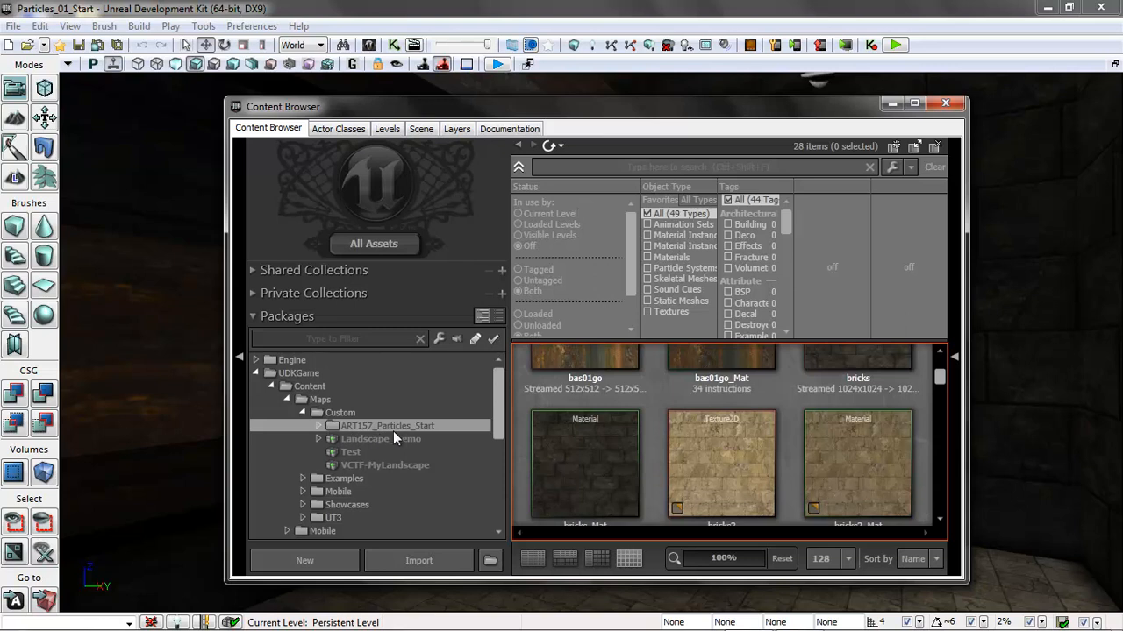
click(318, 425)
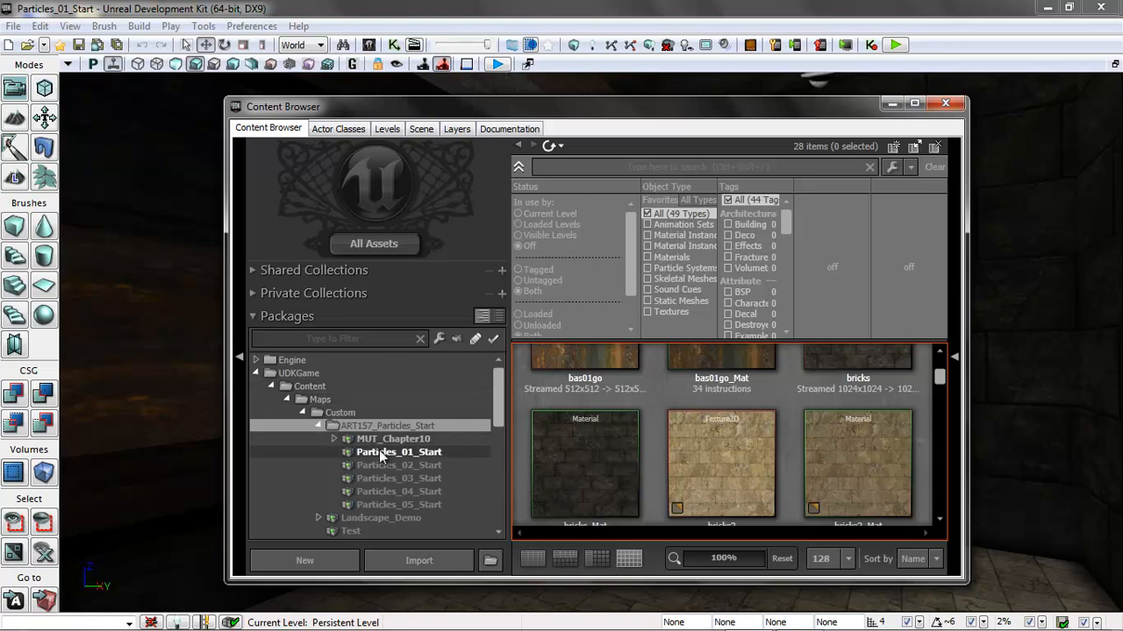
mouse_move(939, 377)
mouse_down()
mouse_move(933, 496)
mouse_move(932, 367)
mouse_up()
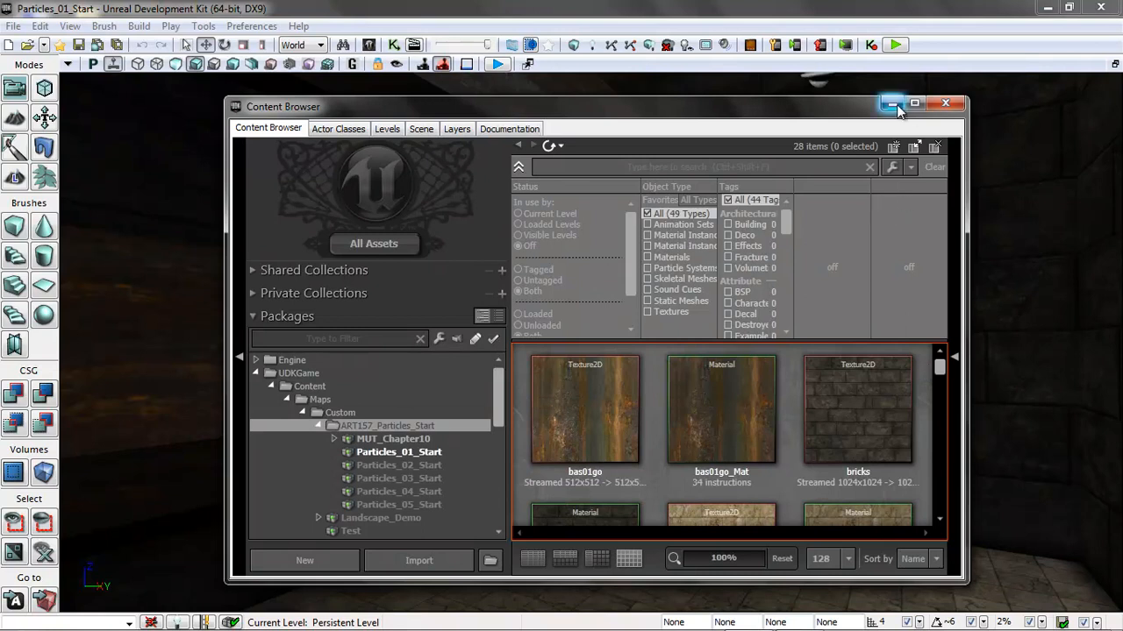
Step: Collapse the asset filter options in the Content Browser to make more room for the thumbnails
click(518, 166)
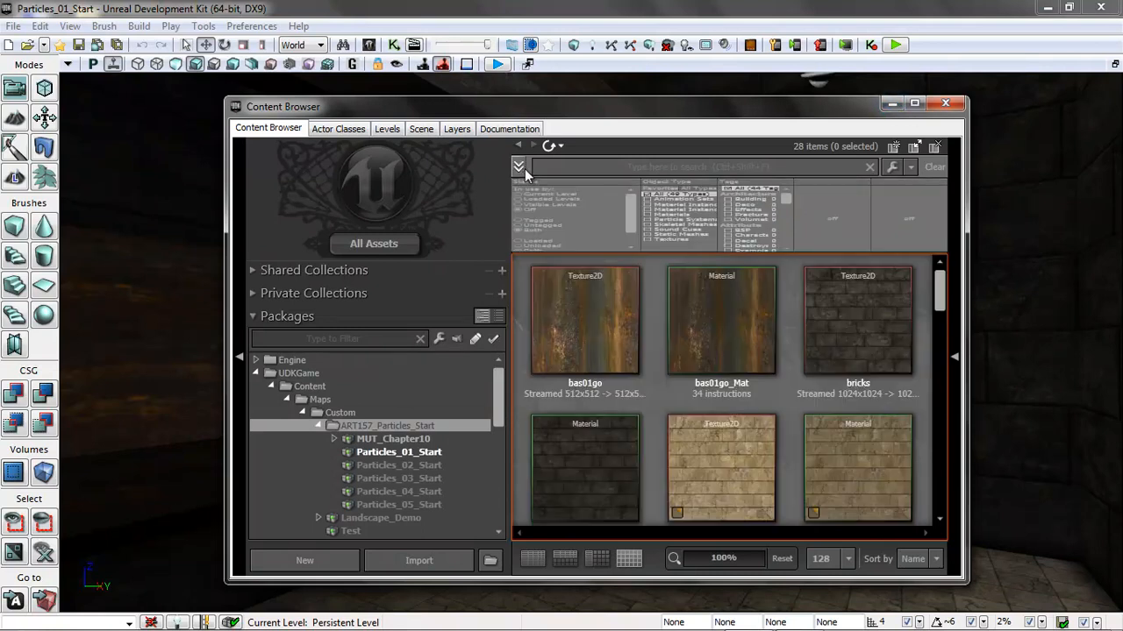
click(891, 104)
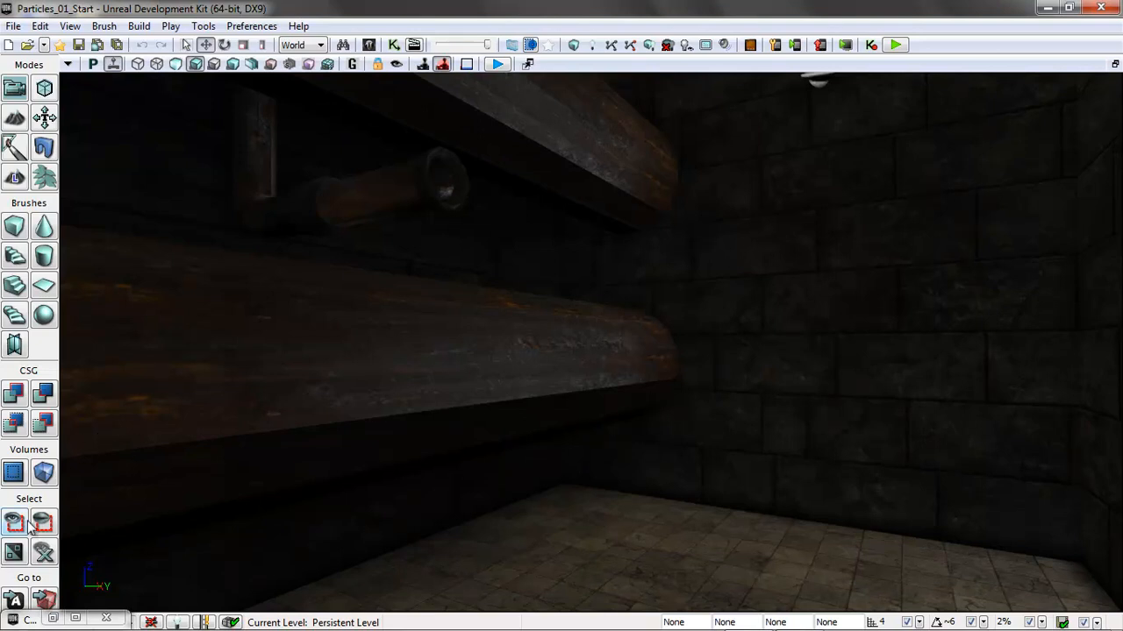
click(54, 619)
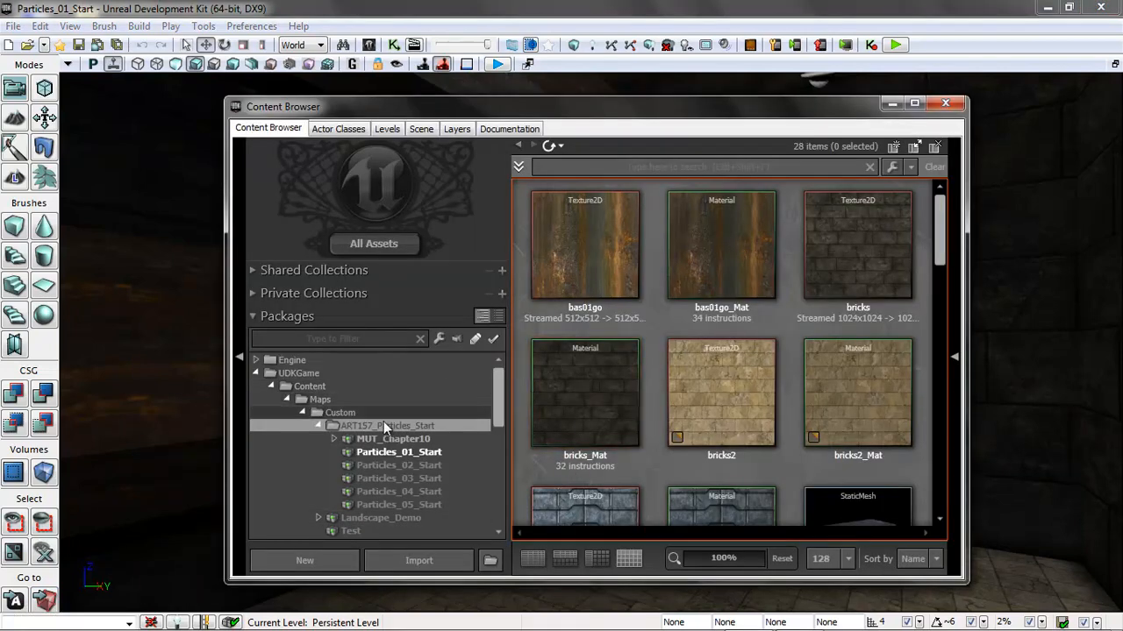
Step: Create a new ParticleSystem named Demo1_Emitter in package MUT_Chapter10 with the grouping Particles
right_click(656, 310)
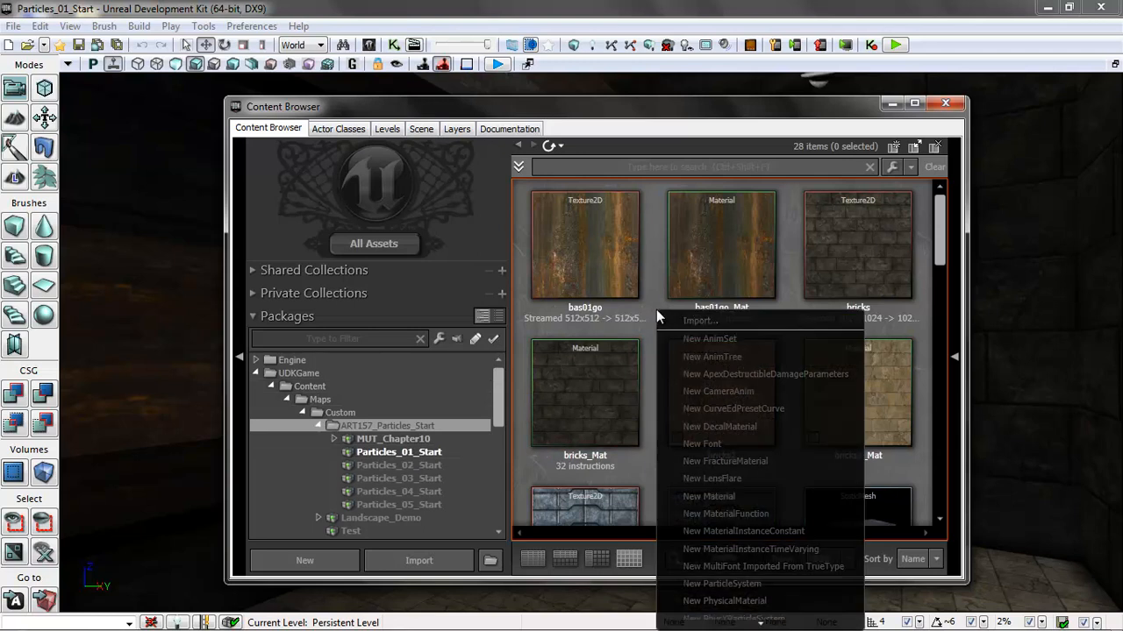
click(731, 584)
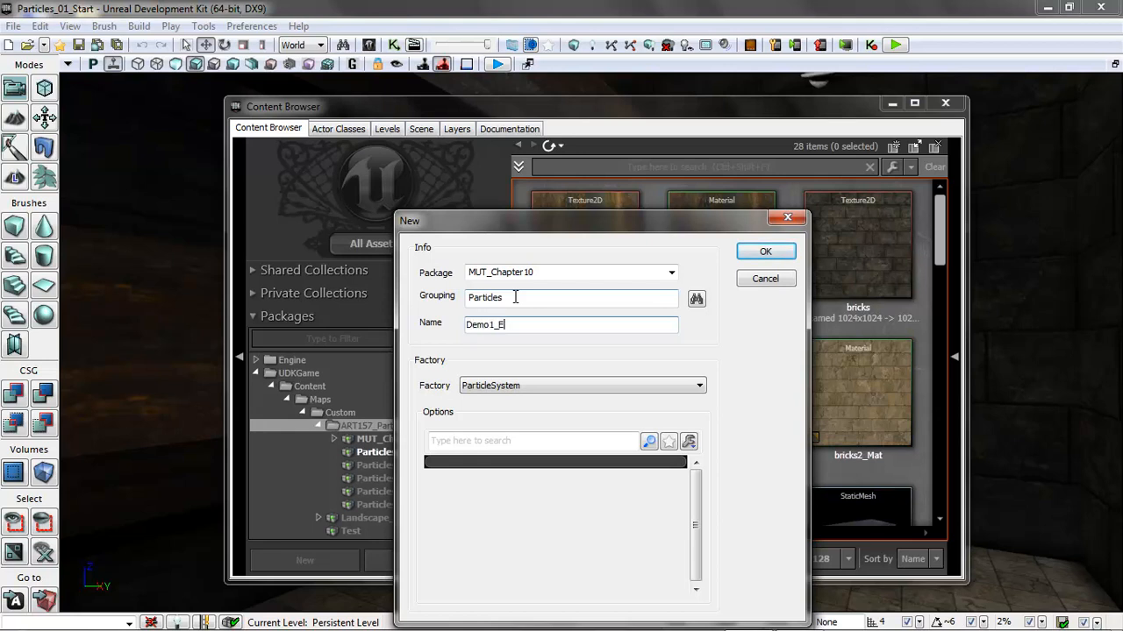
click(765, 252)
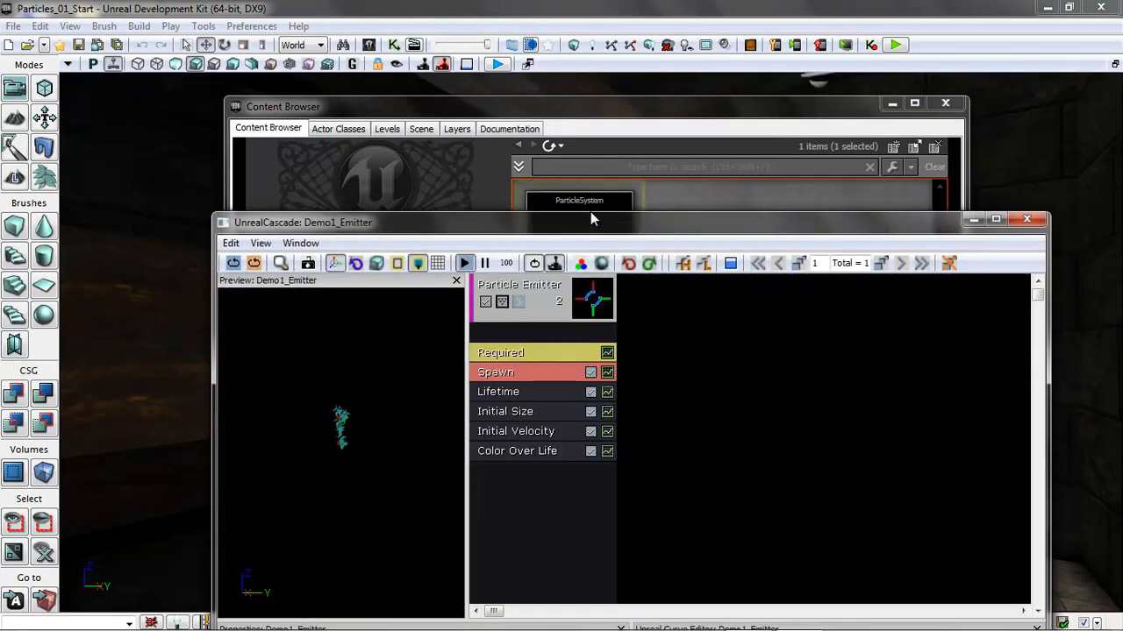
Step: Reposition the Cascade window so it fits on screen and close its Curve Editor pane
drag(584, 222, 510, 87)
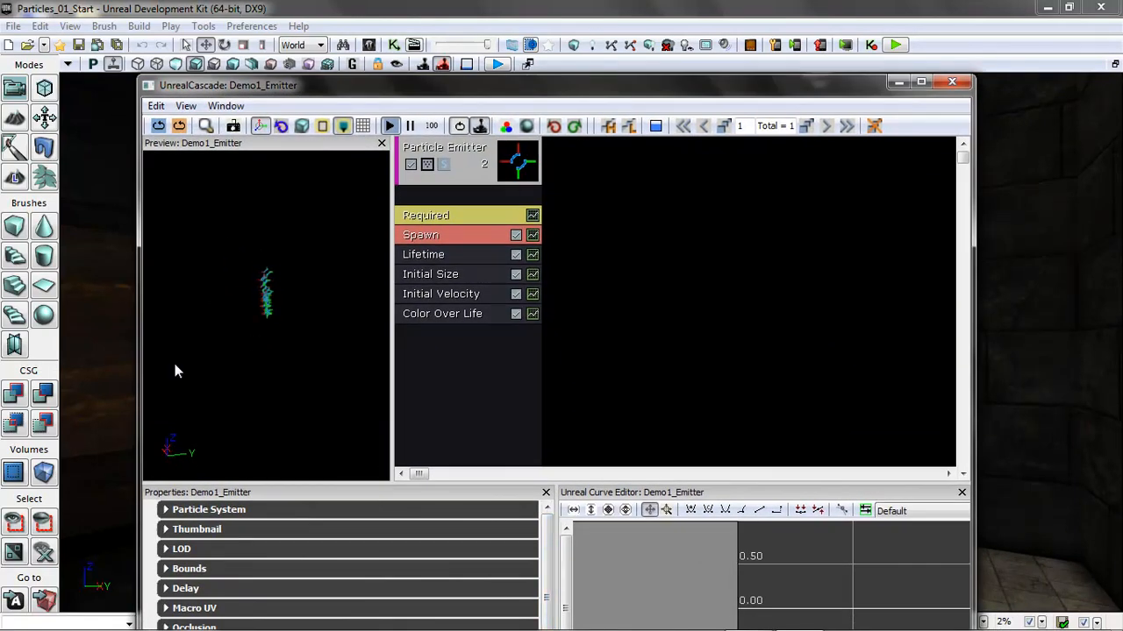
mouse_move(502, 77)
mouse_down()
mouse_move(519, 170)
mouse_move(490, 68)
mouse_up()
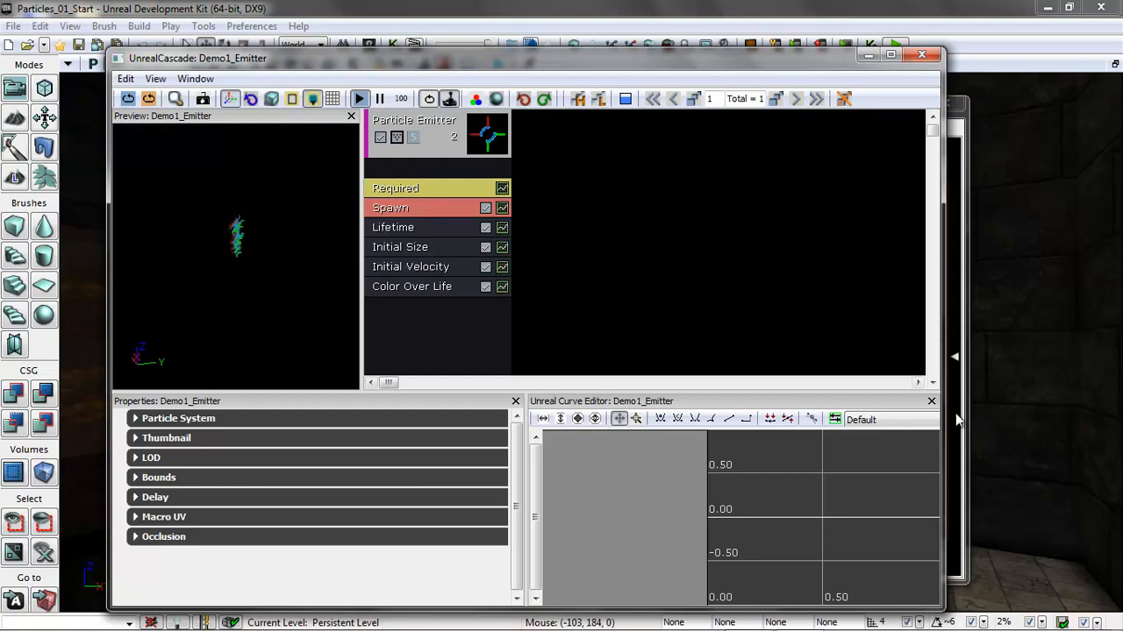
click(931, 401)
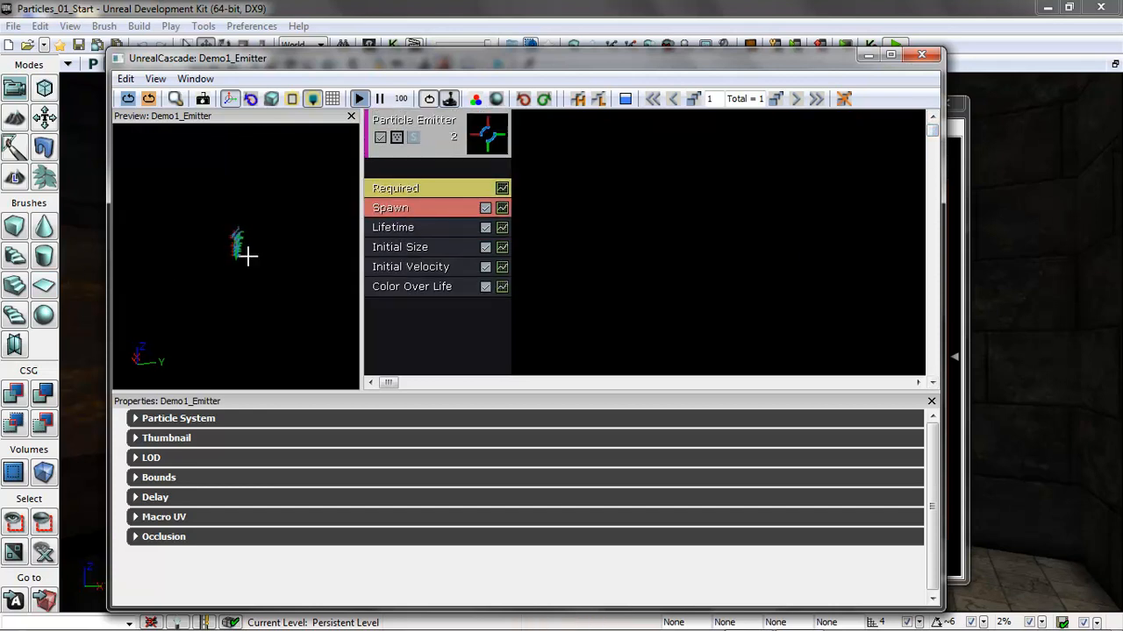
Step: Show the grid in the Cascade preview and bring the particles closer in view
click(333, 98)
drag(220, 293, 316, 301)
drag(235, 311, 278, 280)
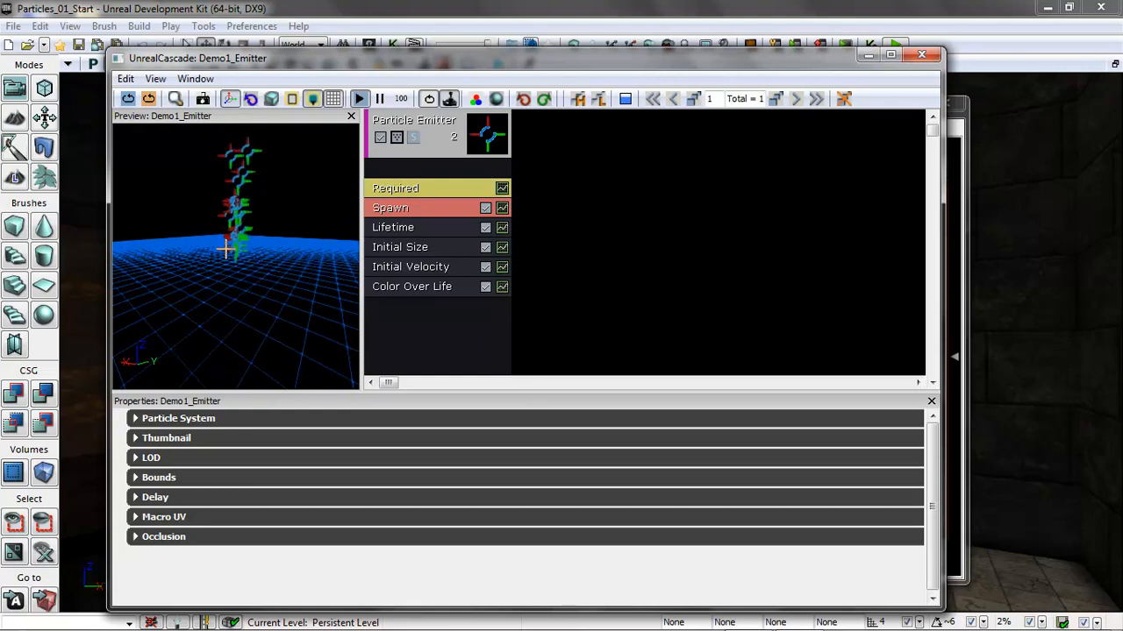
Step: Minimize Cascade, move the Content Browser aside and place Demo1_Emitter in the level near the pipes
click(868, 55)
drag(575, 61, 991, 104)
drag(1000, 228, 513, 489)
drag(512, 409, 503, 109)
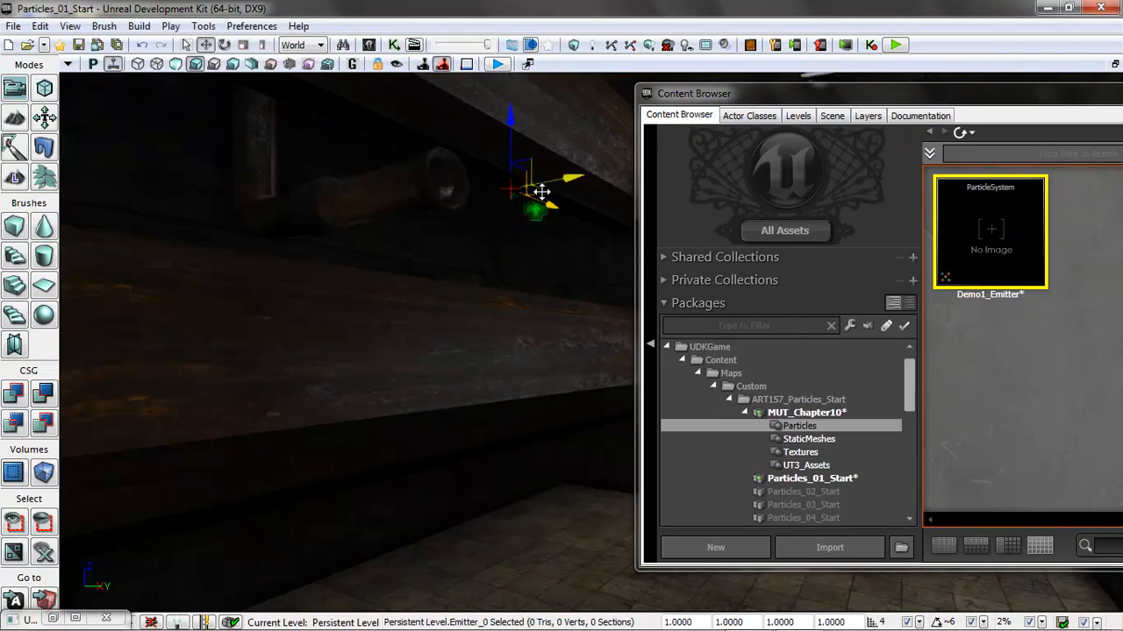
Step: Move the placed emitter in the level so that it sits beside the large rusty pipes
drag(554, 207, 430, 187)
drag(387, 91, 388, 158)
drag(446, 186, 356, 171)
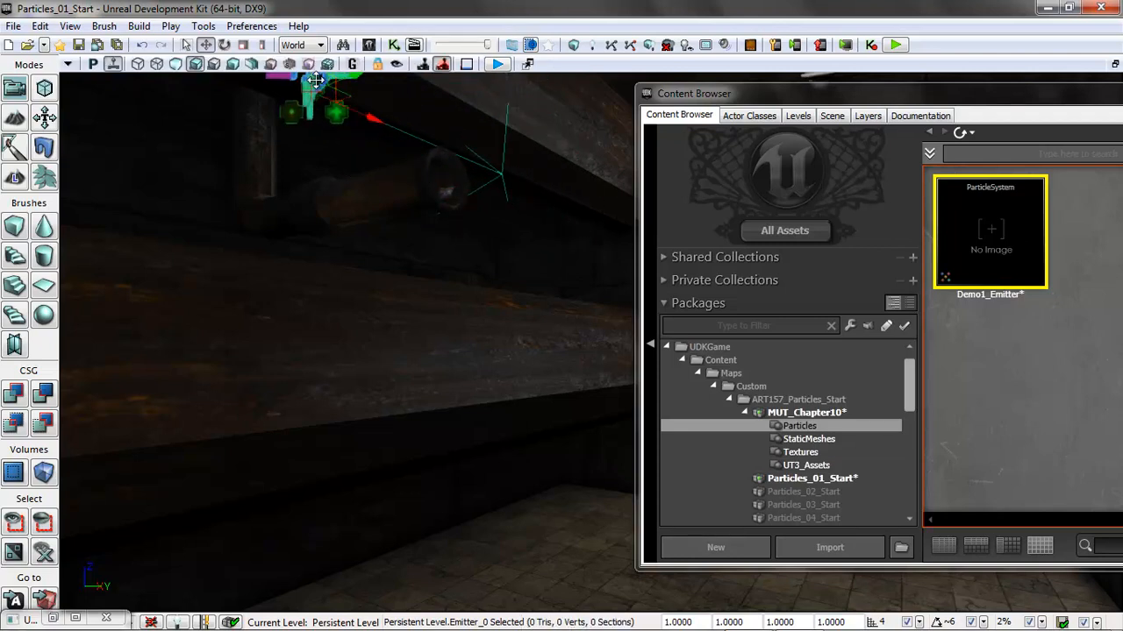
scroll(311, 128, down, 3)
drag(432, 129, 406, 213)
right_drag(476, 257, 569, 248)
drag(266, 243, 399, 233)
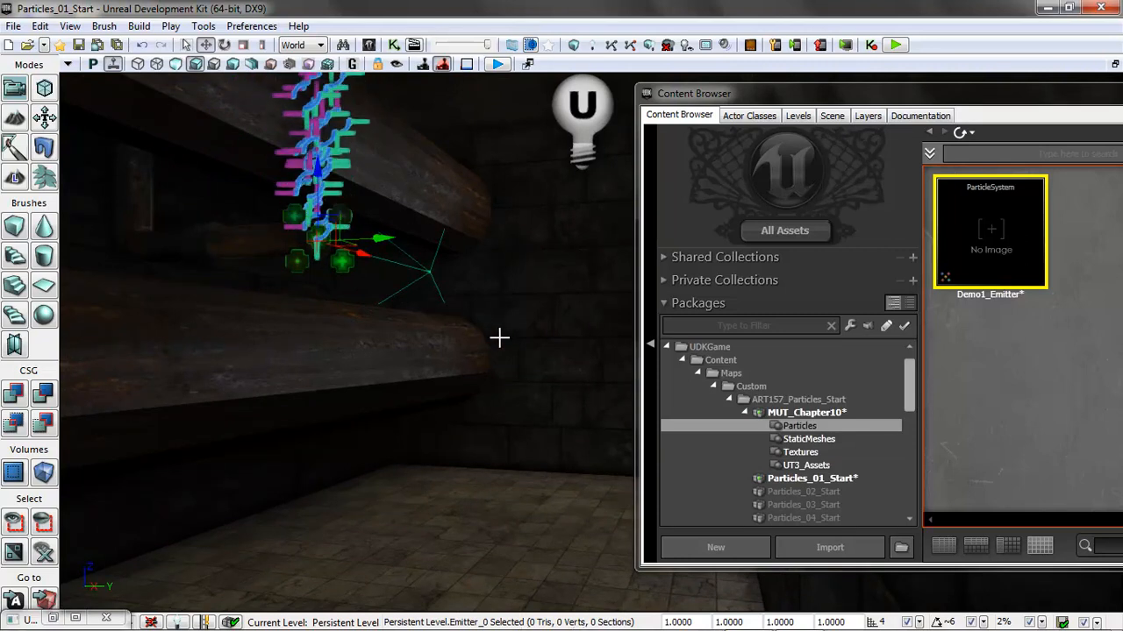
mouse_move(525, 345)
mouse_down()
mouse_move(526, 391)
mouse_move(531, 363)
mouse_move(506, 311)
mouse_move(509, 334)
mouse_up()
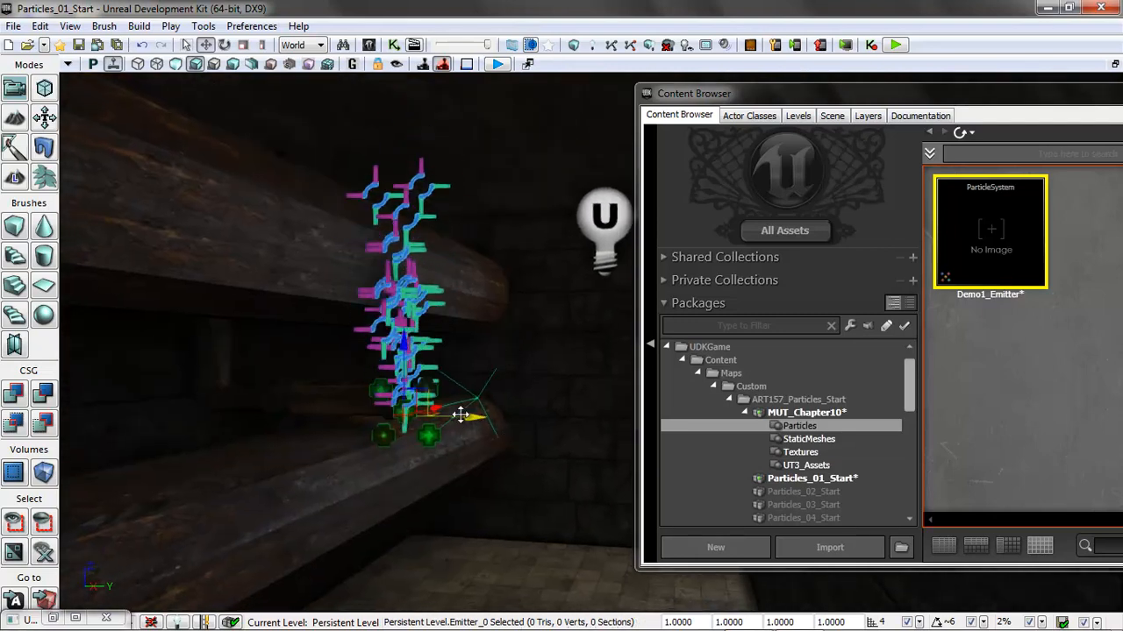
drag(476, 415, 457, 417)
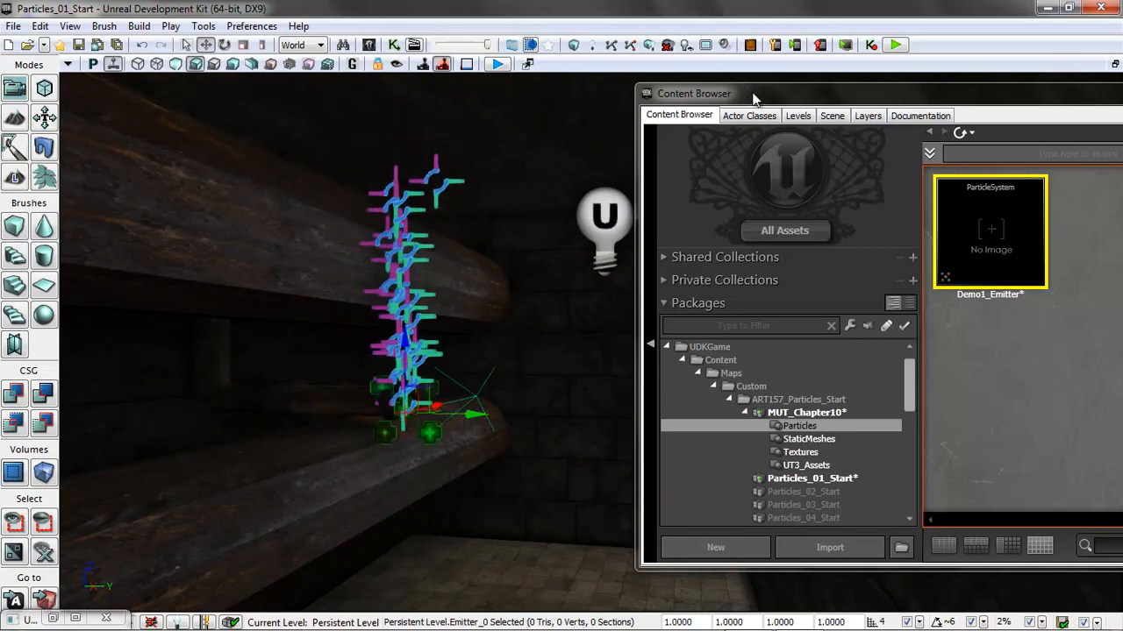
Step: Reopen Demo1_Emitter from the Content Browser to review its modules in Cascade, then minimize the editor
drag(752, 96, 575, 89)
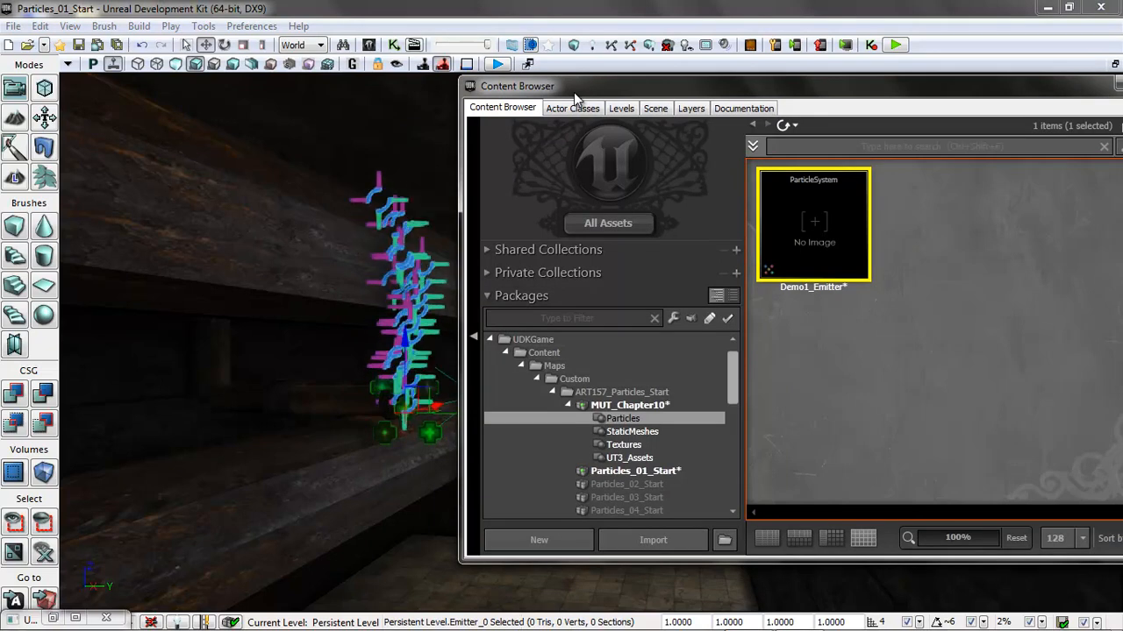
double_click(796, 230)
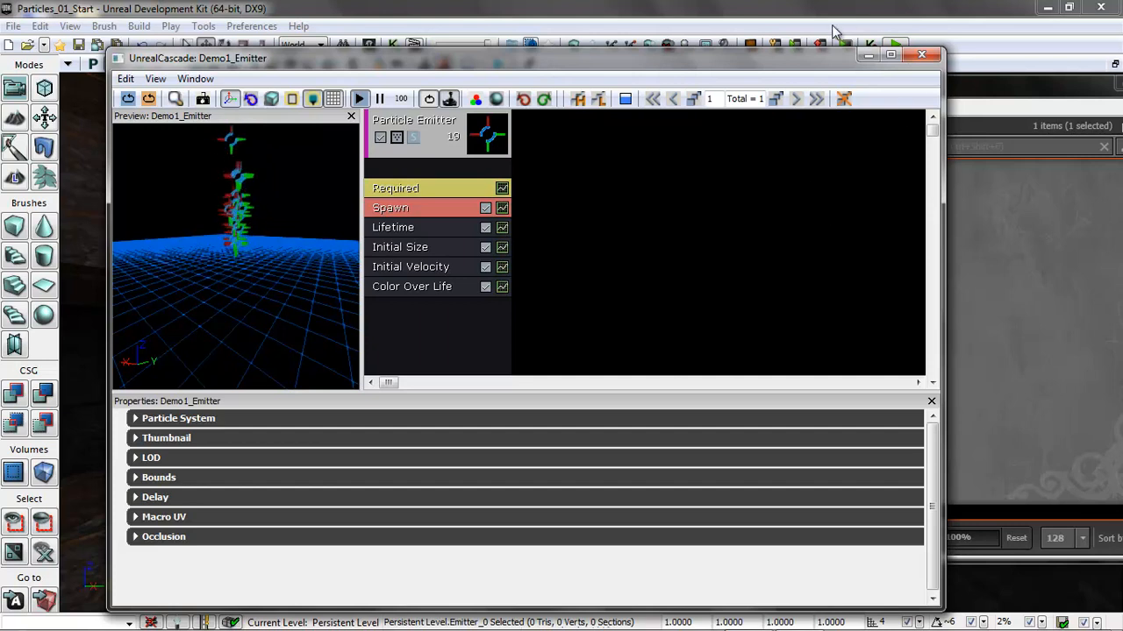
click(876, 56)
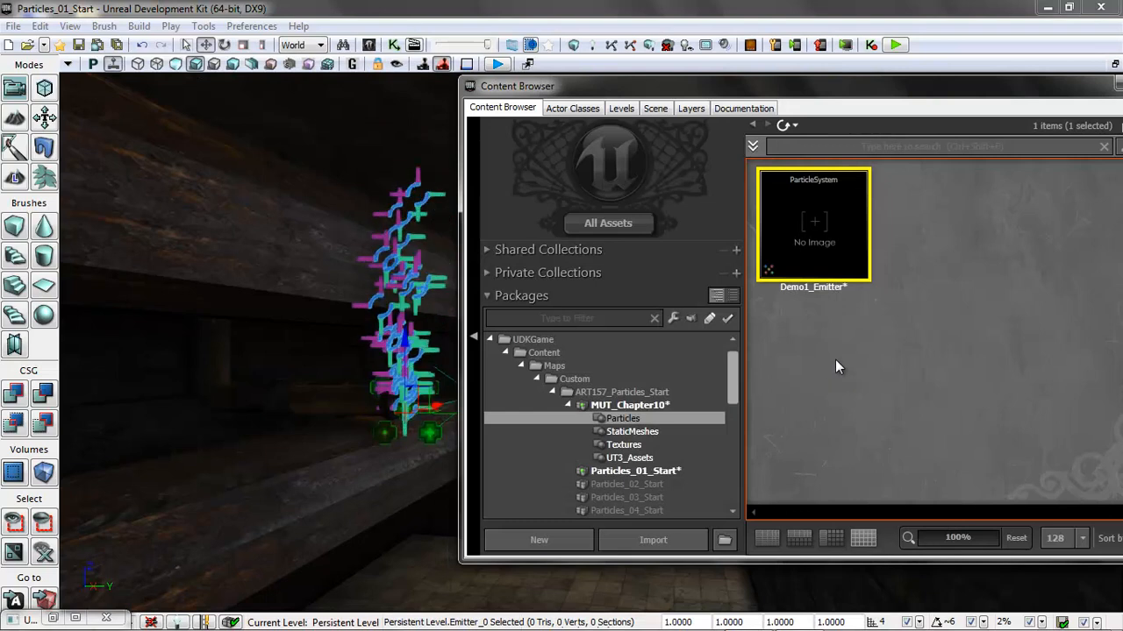
Step: Create a new Material named Demo1_Steam in package MUT_Chapter10 with the grouping Materials
right_click(835, 360)
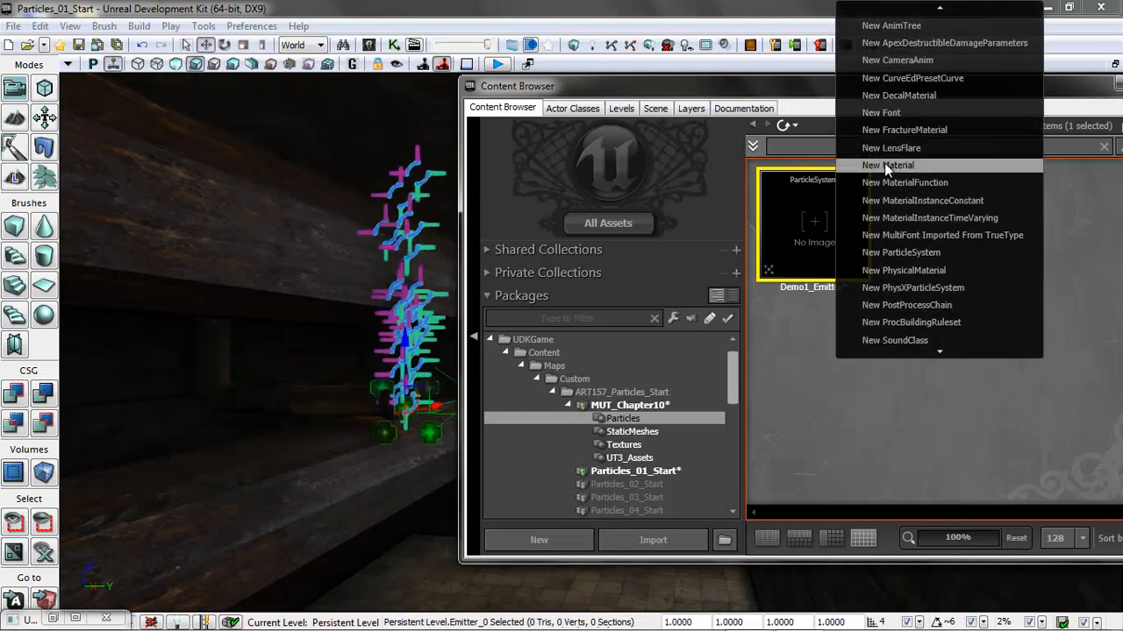
click(884, 162)
drag(525, 298, 429, 292)
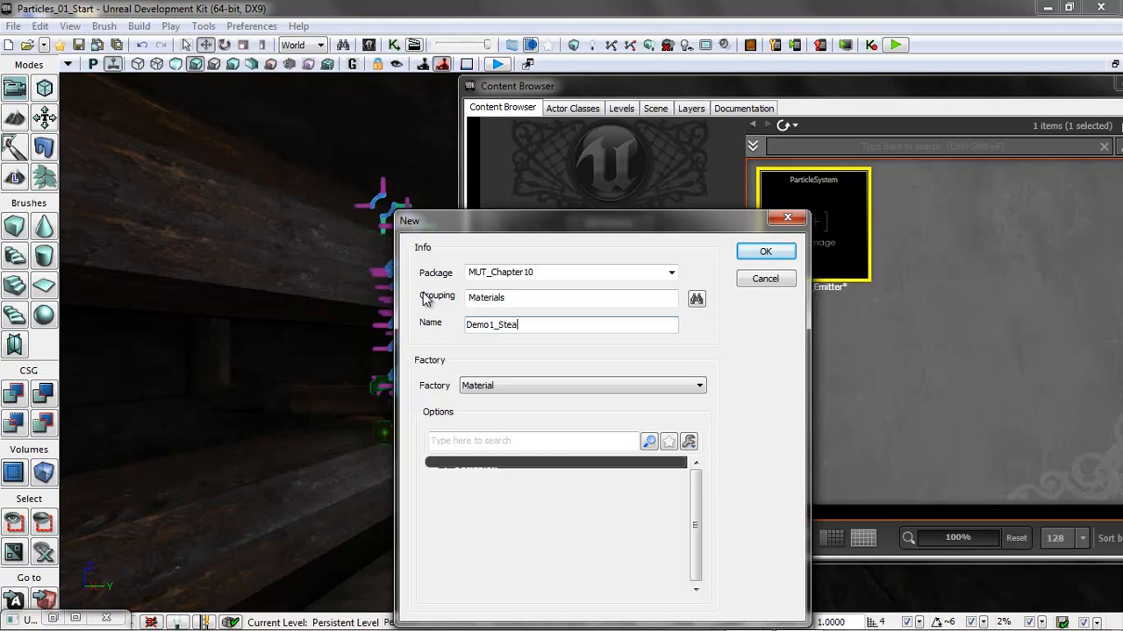
click(775, 252)
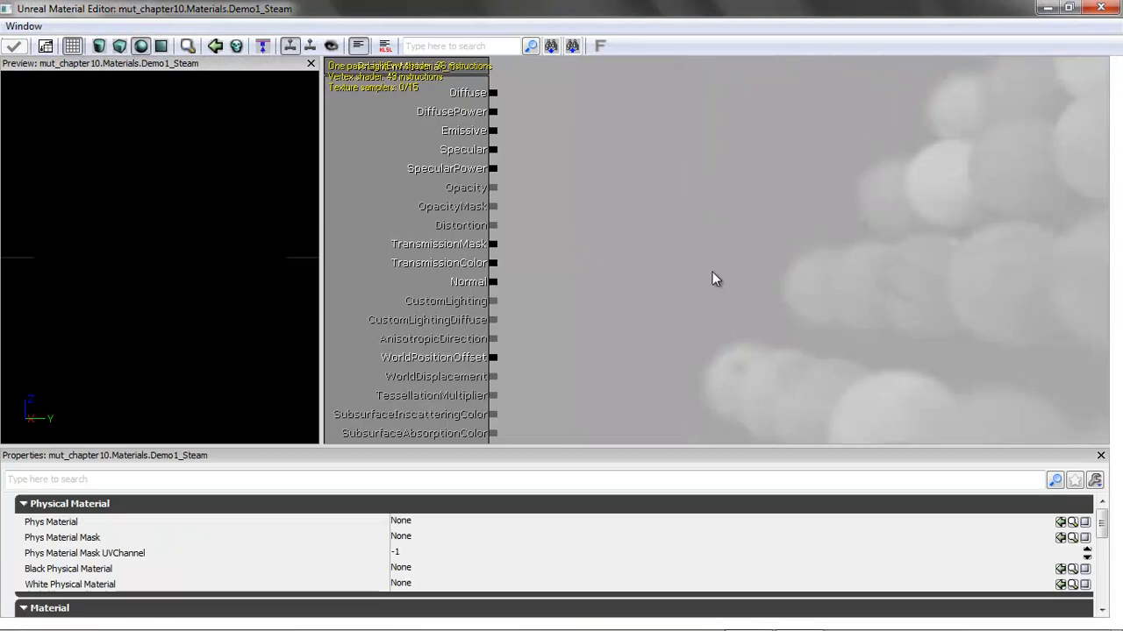
Step: Minimize the Material Editor and select the Smoke texture in the Textures group of MUT_Chapter10
click(1049, 9)
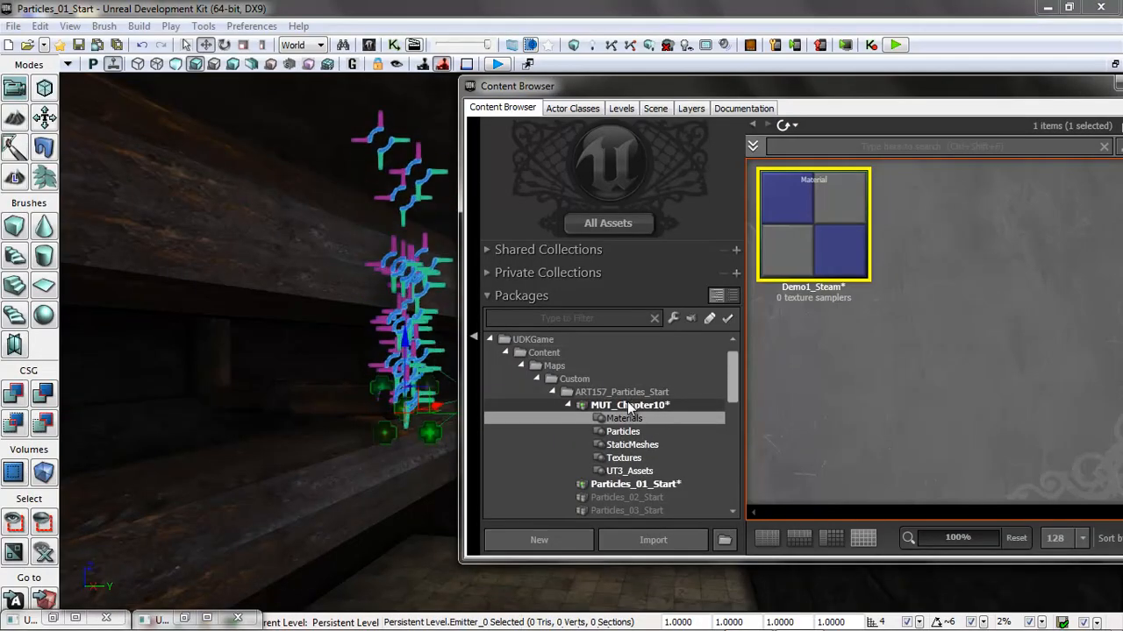
click(618, 458)
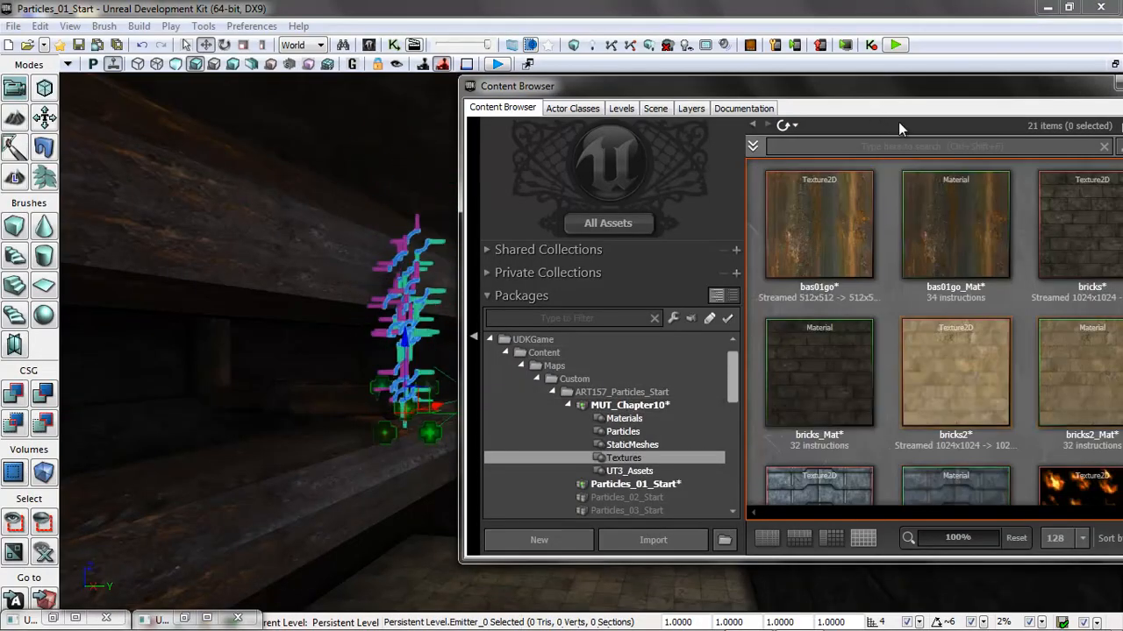
drag(895, 87, 647, 83)
drag(925, 234, 922, 355)
click(856, 377)
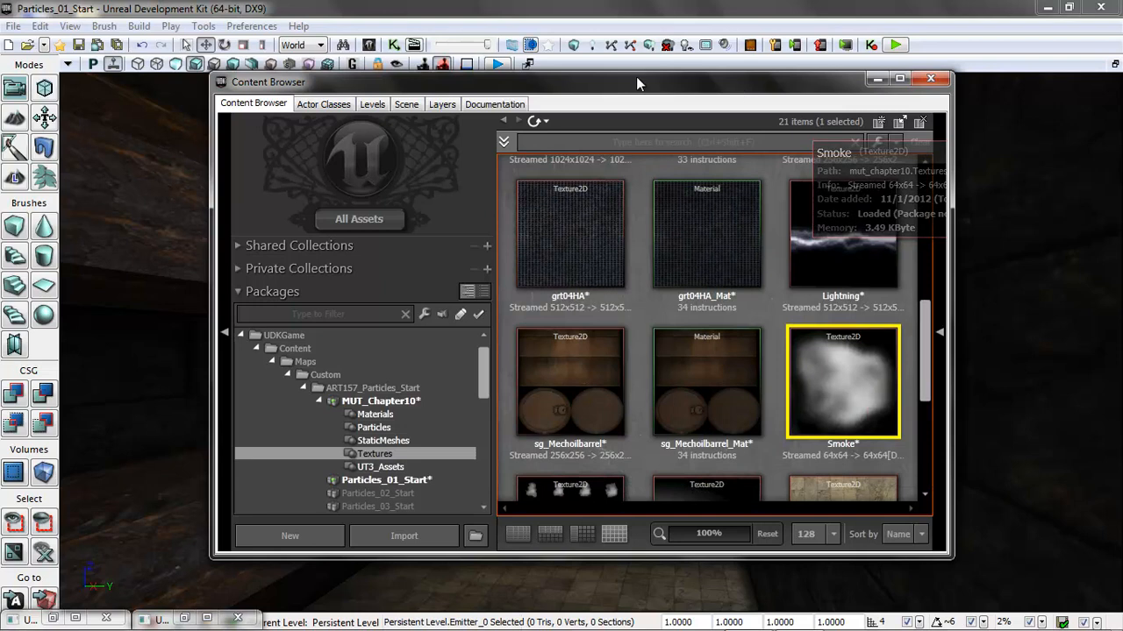
Step: Add a TextureSample node using the Smoke texture to Demo1_Steam and connect its combined color output to Emissive
mouse_move(188, 618)
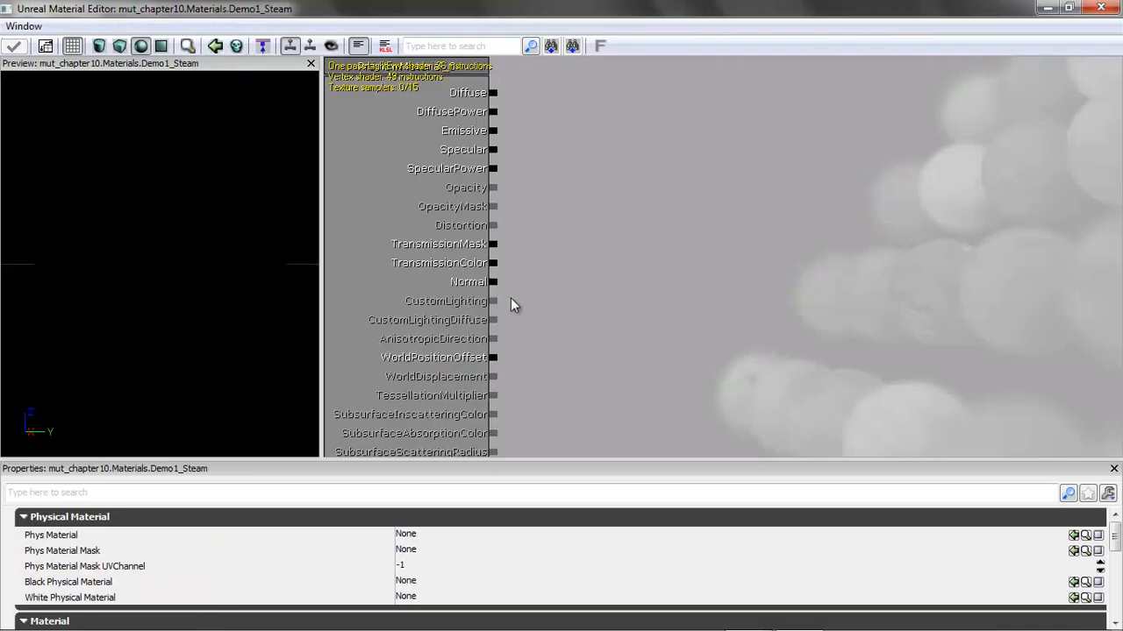
right_click(656, 147)
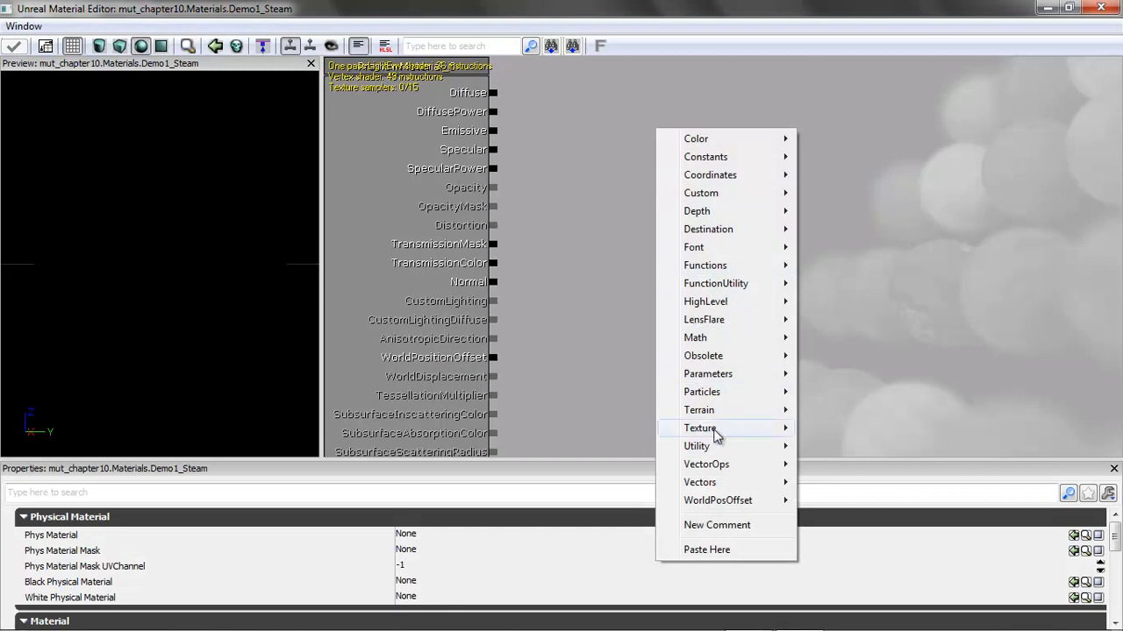
mouse_move(735, 436)
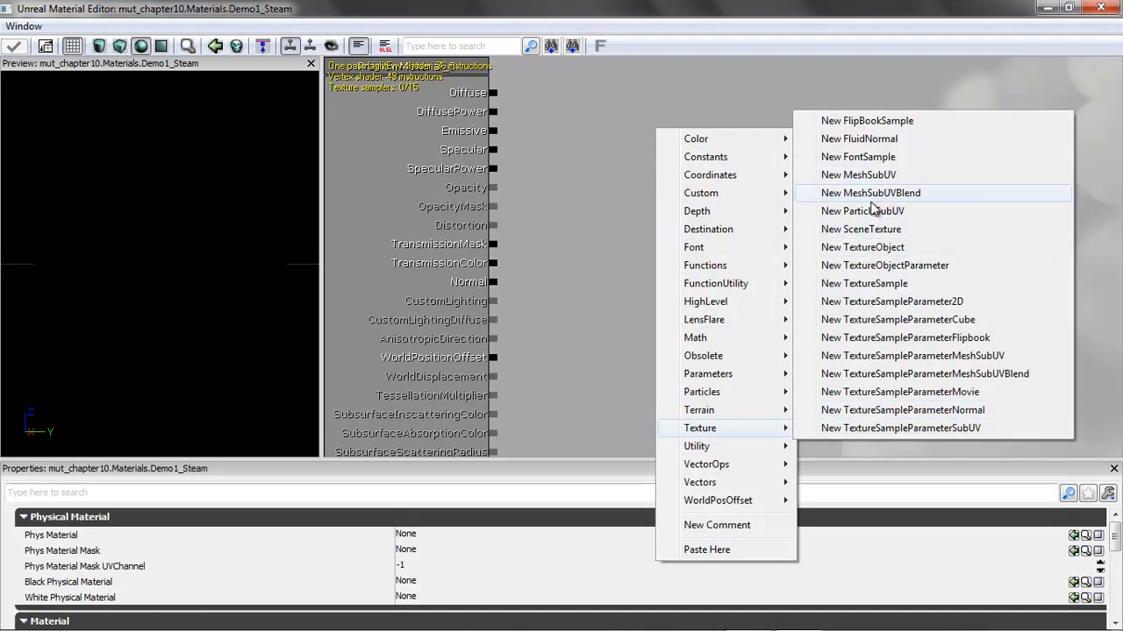
click(867, 283)
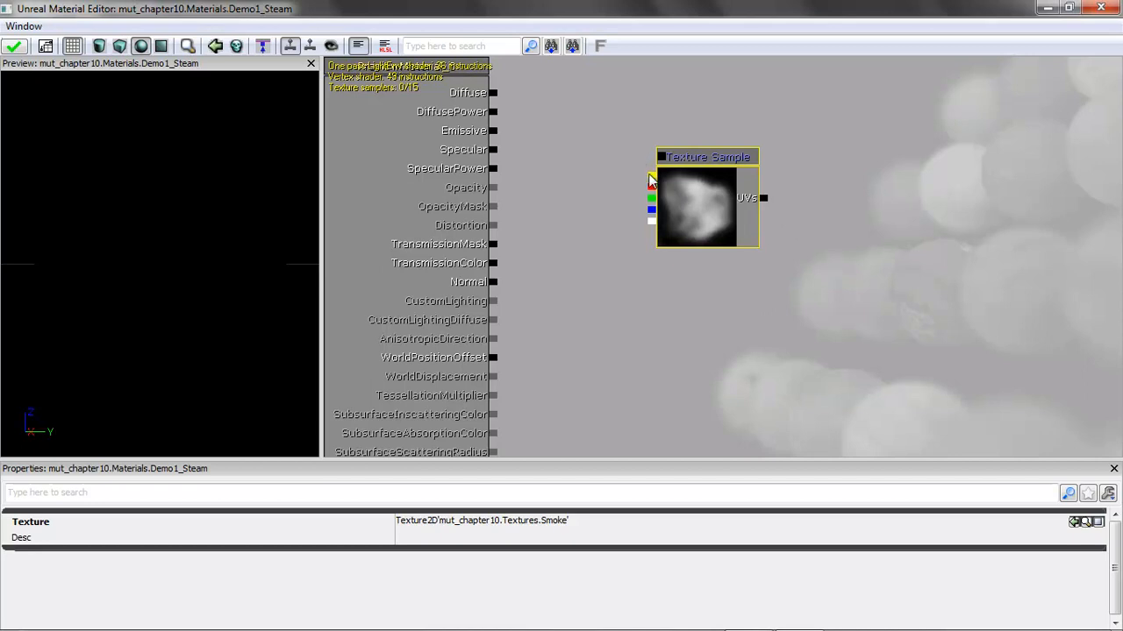
drag(650, 181, 527, 172)
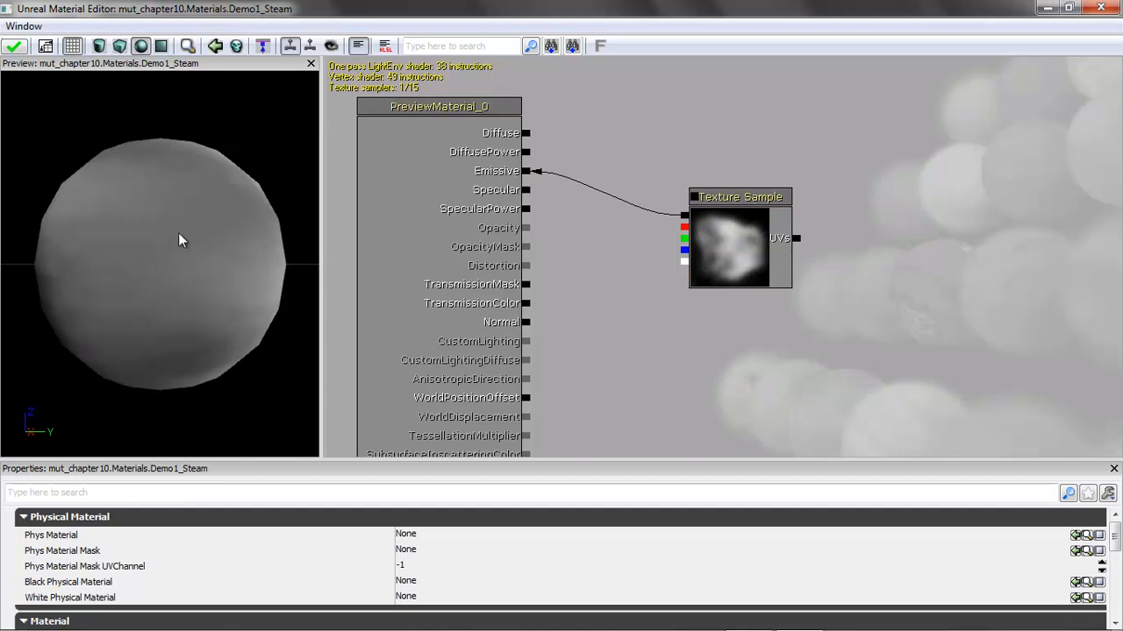
Step: Switch the material preview shape to a plane and inspect the smoke texture on it
drag(178, 233, 106, 299)
click(161, 46)
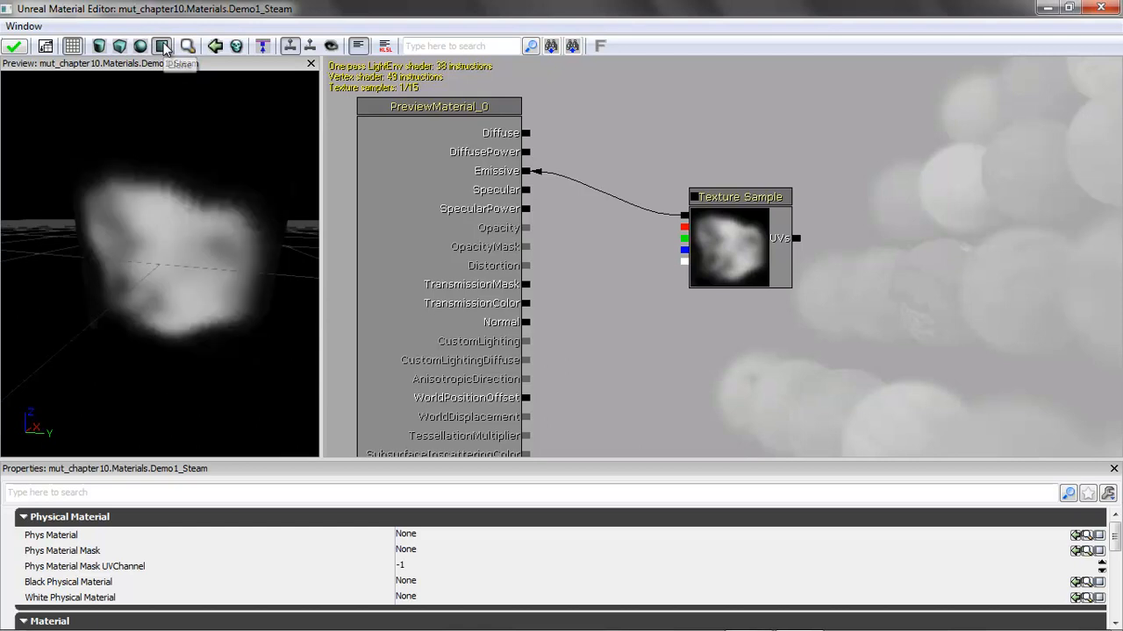
drag(211, 253, 171, 265)
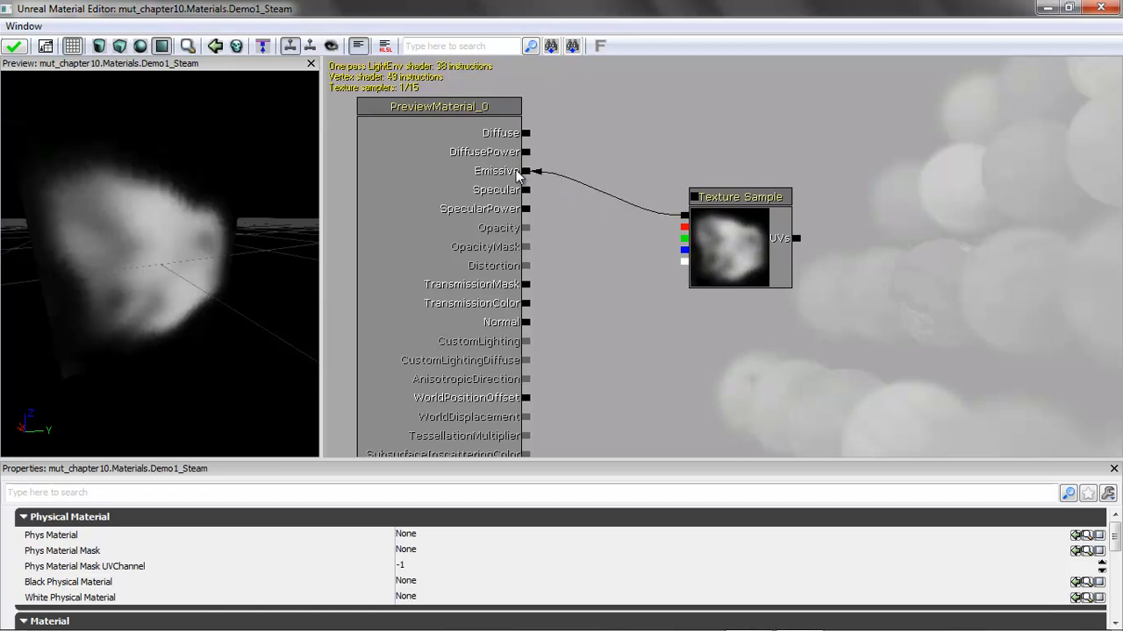
Step: Break the link between the Texture Sample's combined color output and the material's Emissive input
drag(263, 230, 189, 300)
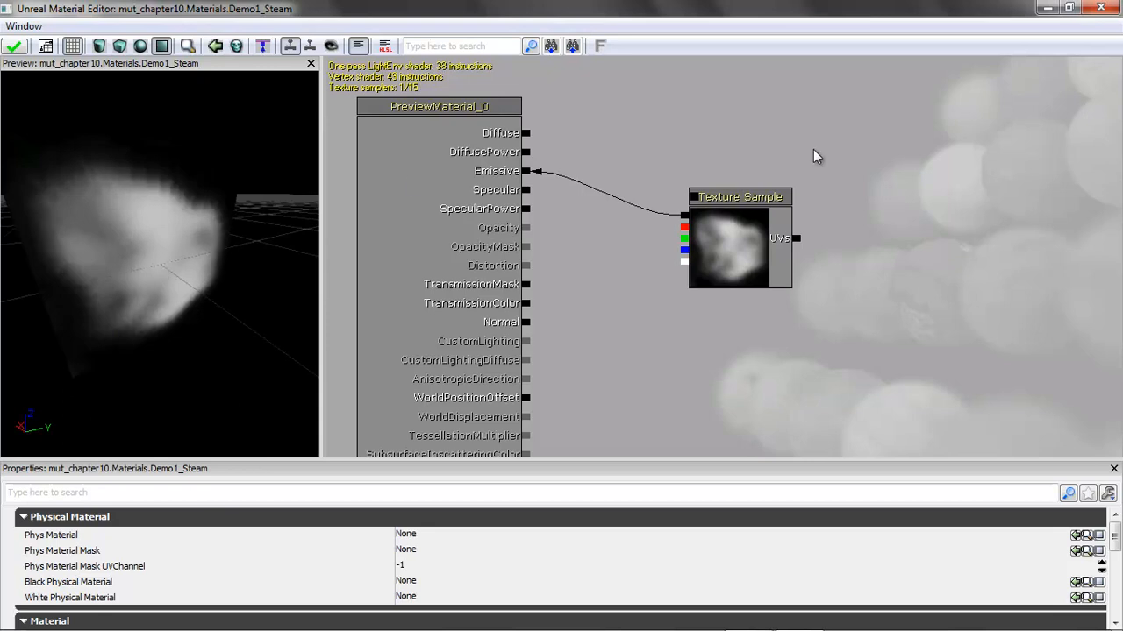
drag(645, 331, 553, 321)
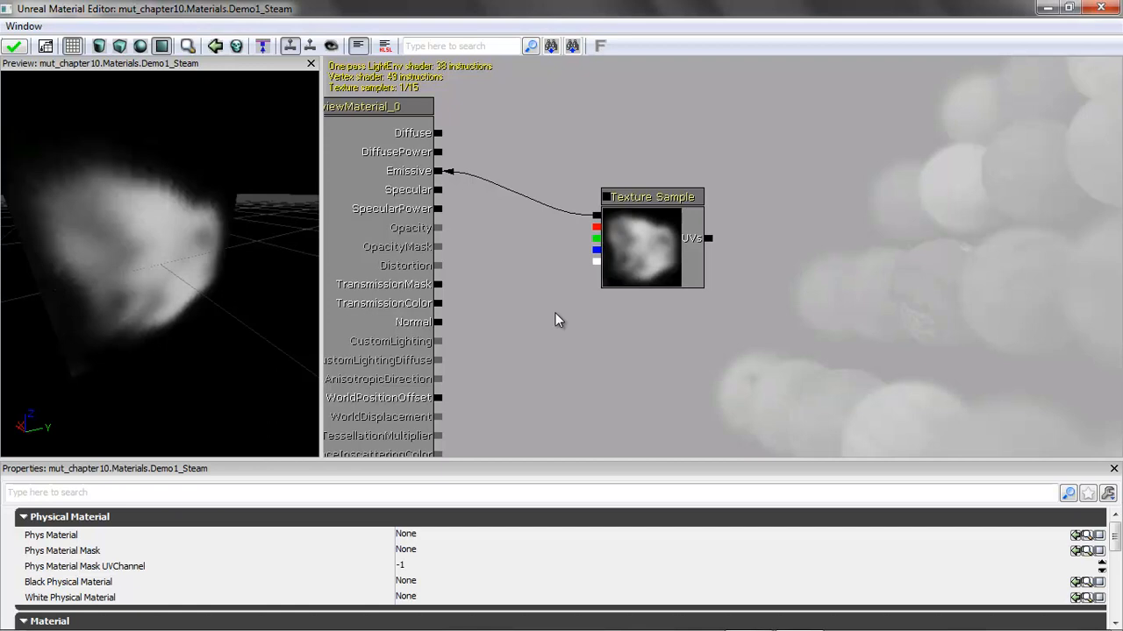
right_click(598, 215)
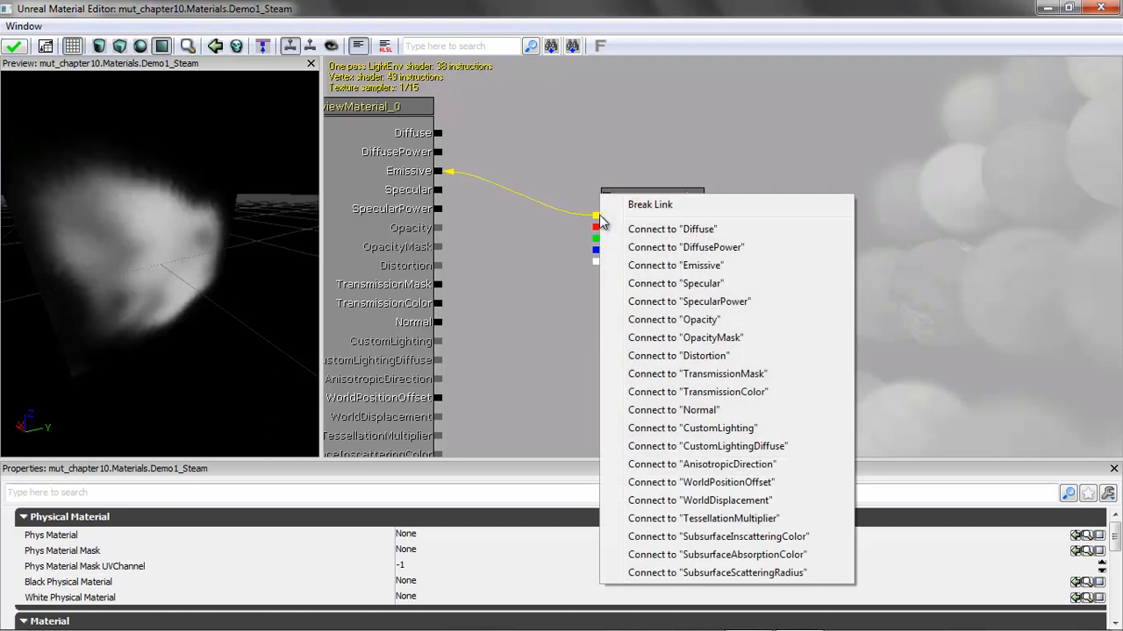
click(643, 207)
right_click(827, 181)
mouse_move(864, 367)
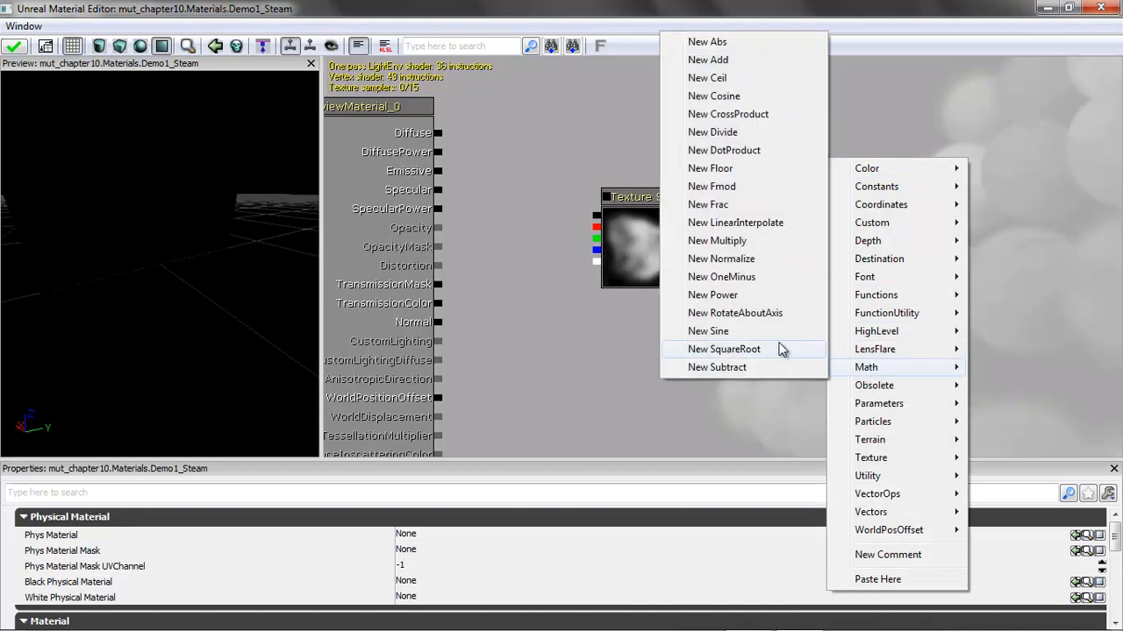
mouse_move(891, 340)
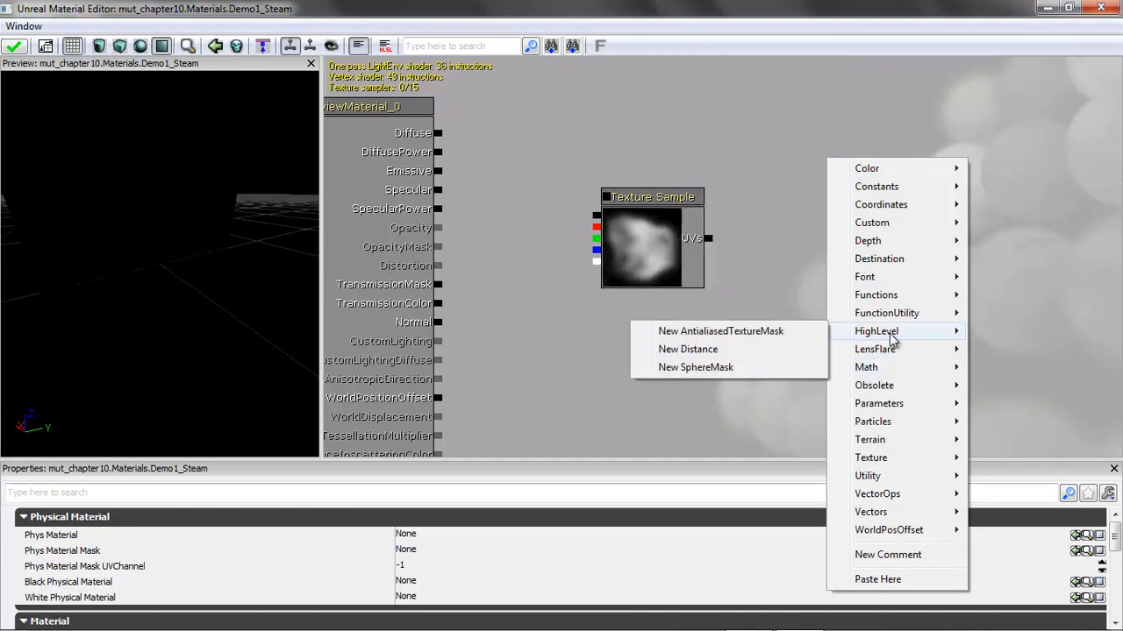
mouse_move(927, 475)
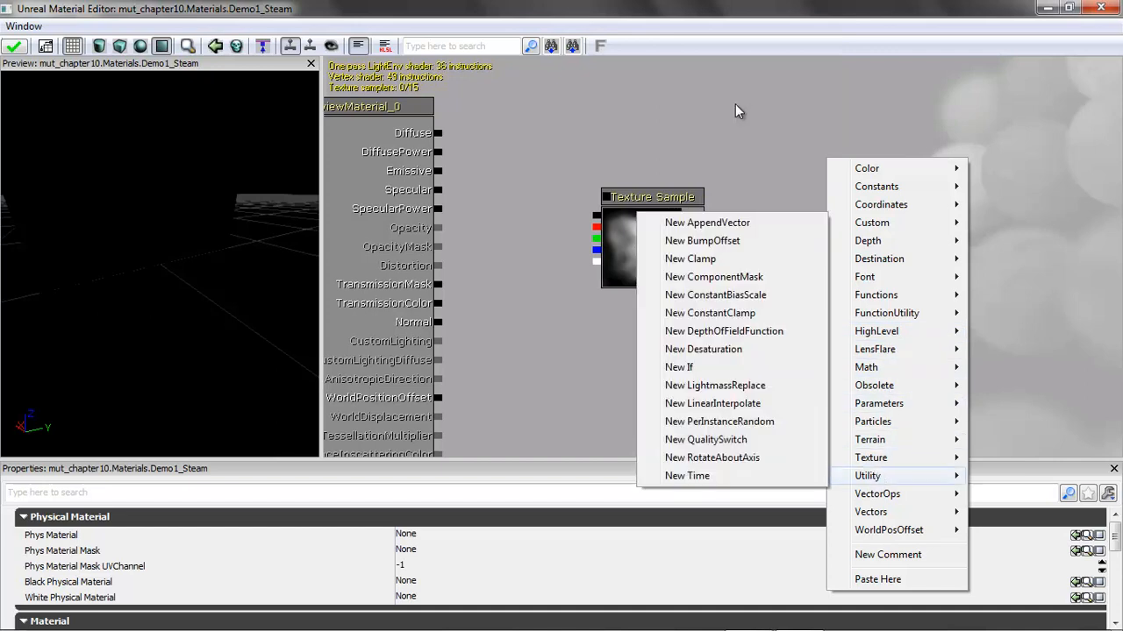
click(974, 92)
Step: Add a Multiply node and arrange it between the material node and the Texture Sample node
right_click(975, 75)
mouse_move(1050, 88)
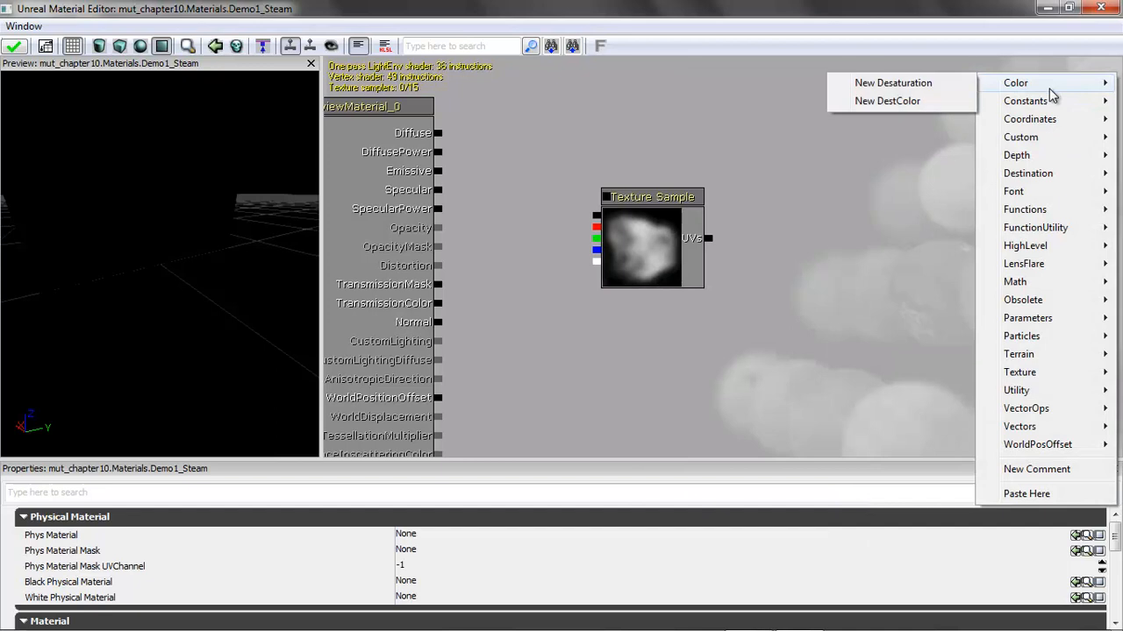
mouse_move(1041, 140)
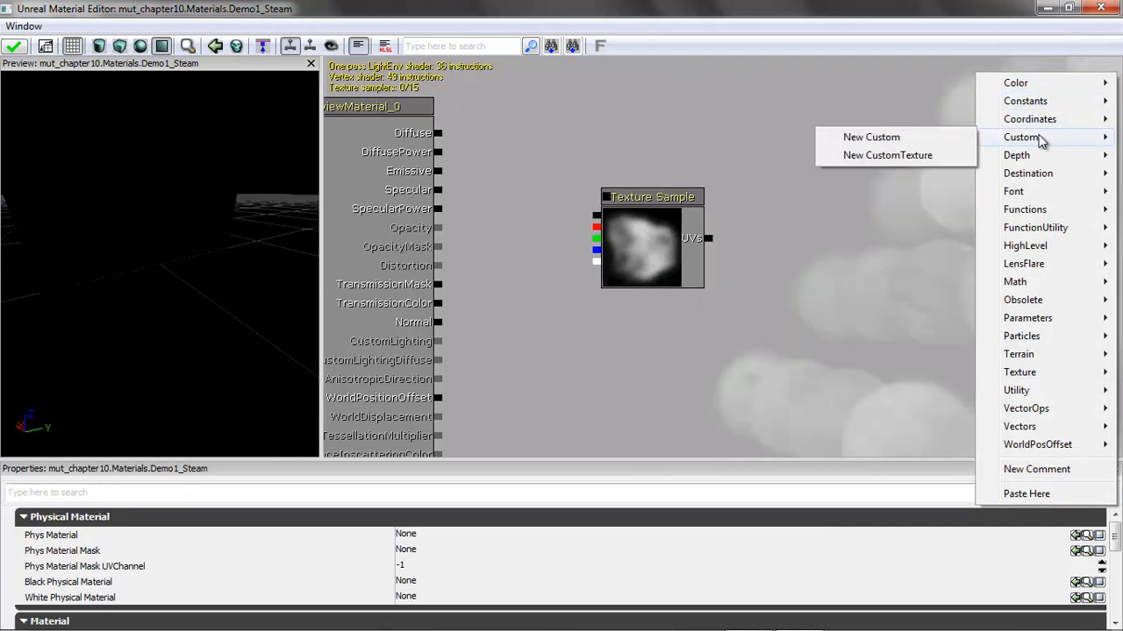
mouse_move(1032, 184)
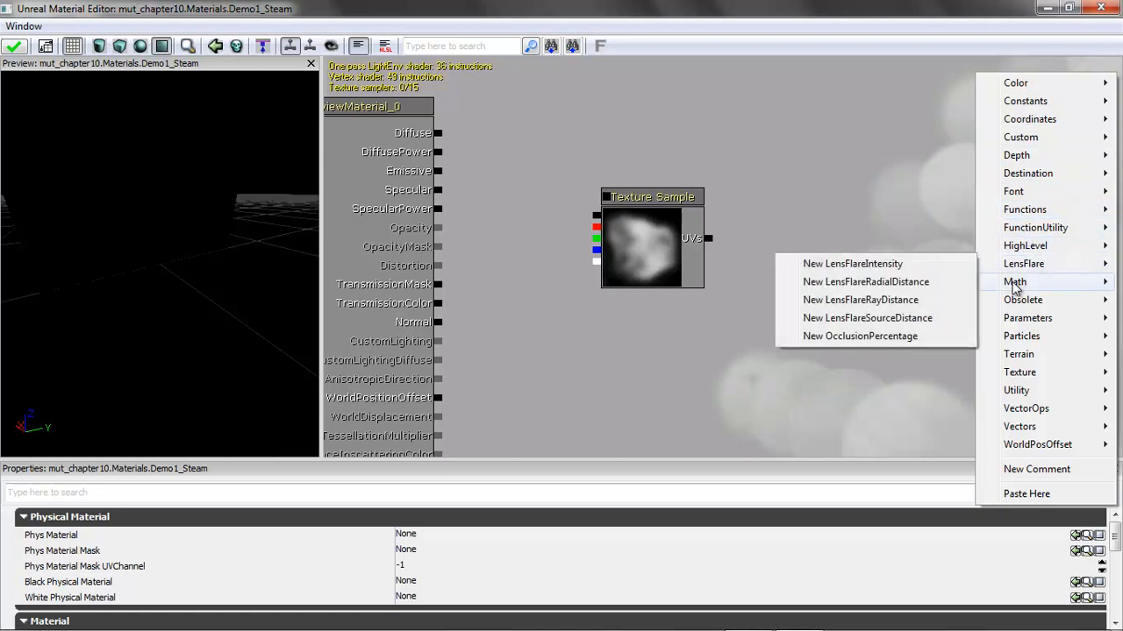
mouse_move(1014, 285)
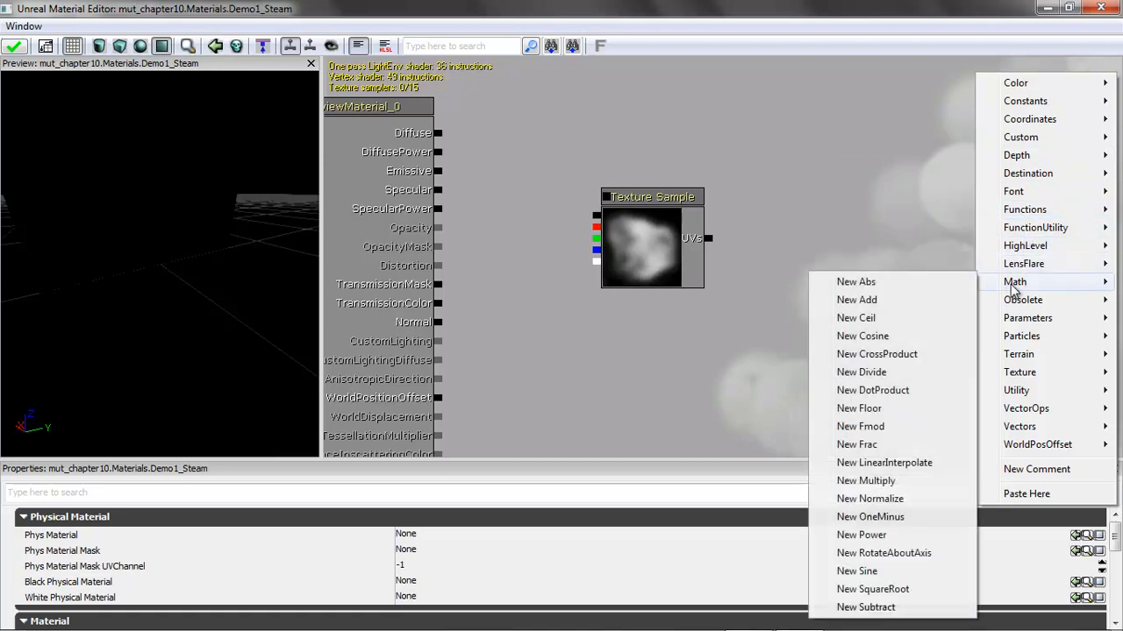
click(865, 481)
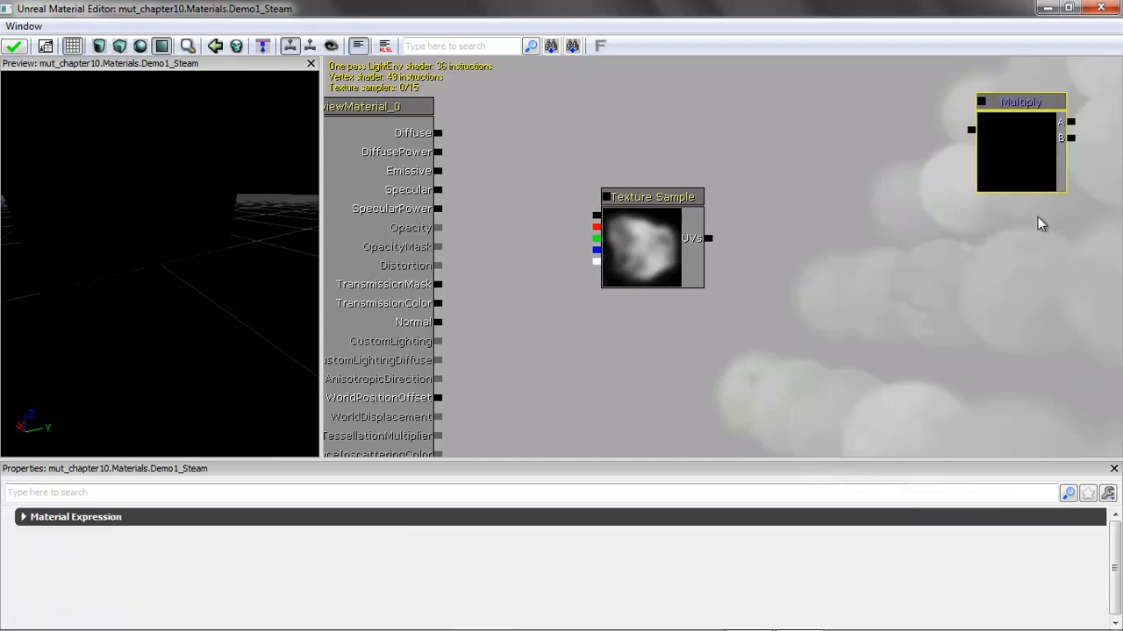
drag(1015, 167, 566, 283)
drag(658, 198, 737, 252)
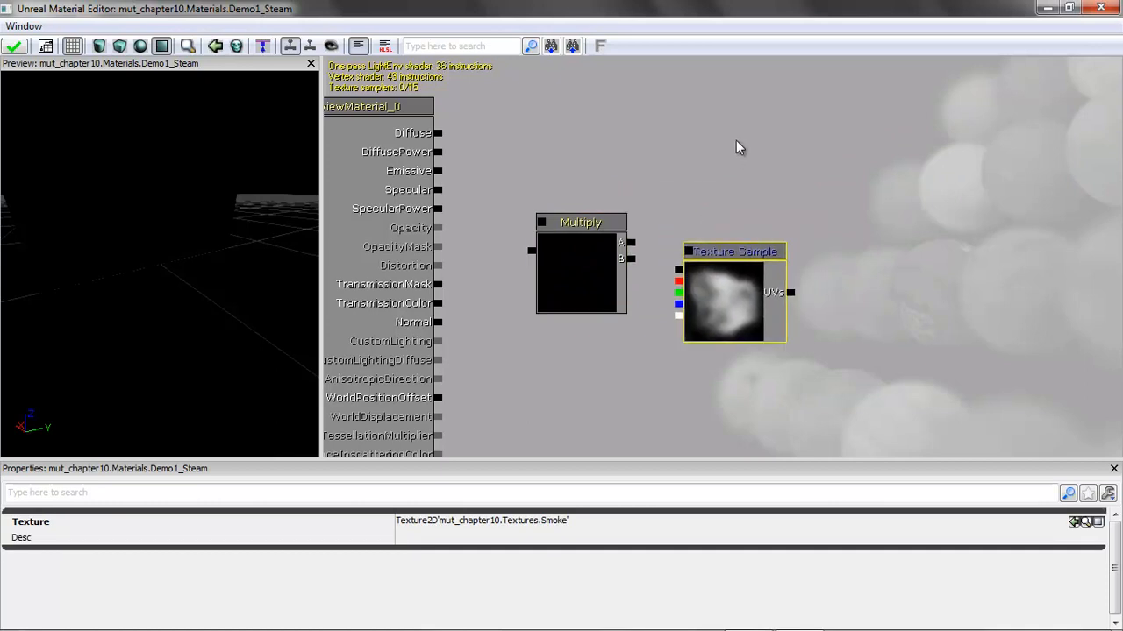
Step: Add a VertexColor constant node above the Texture Sample node
right_click(773, 130)
mouse_move(808, 123)
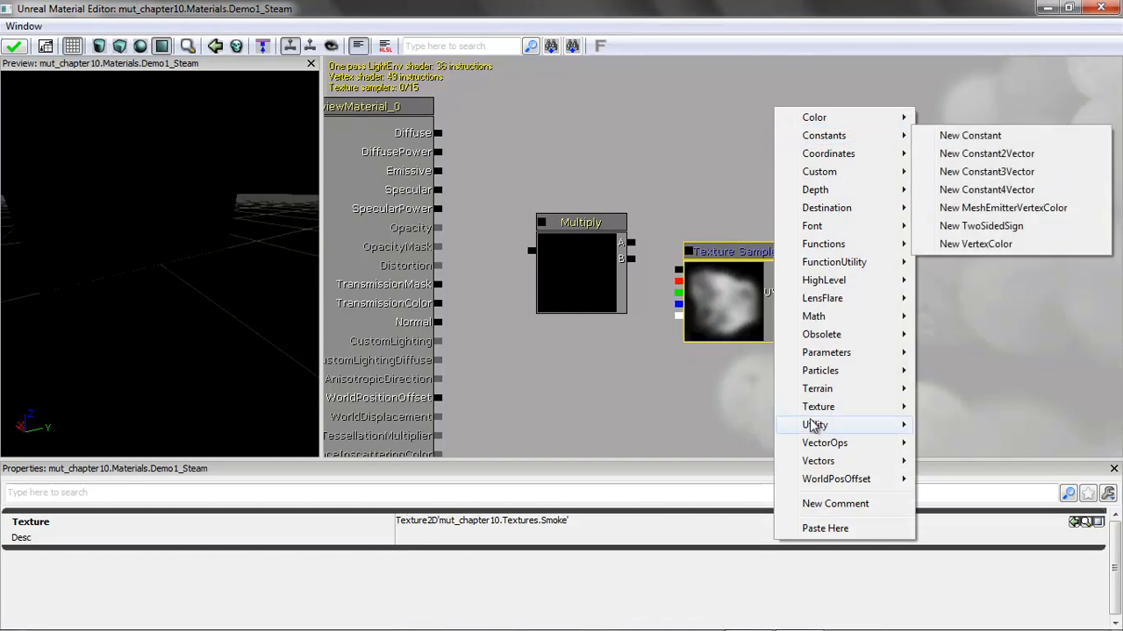
mouse_move(839, 461)
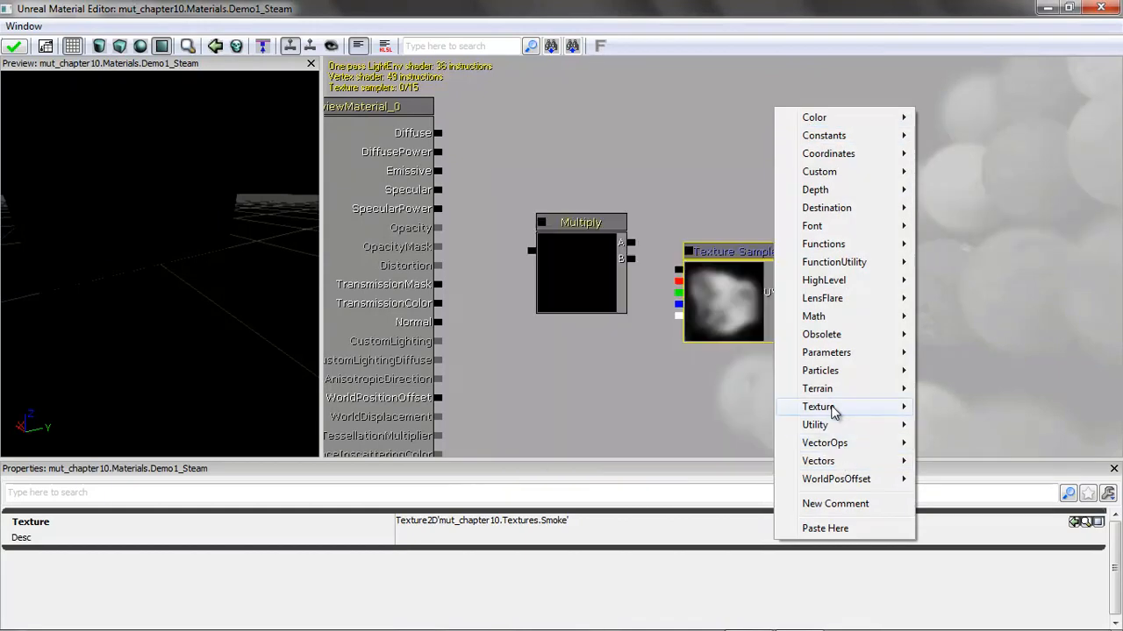
mouse_move(833, 410)
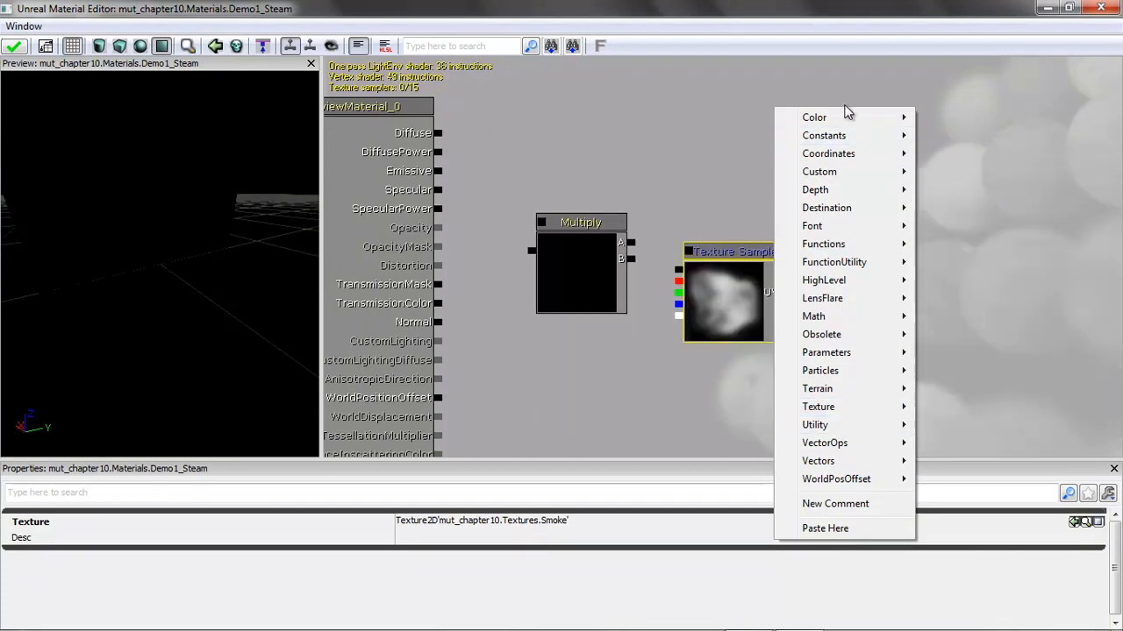
mouse_move(846, 121)
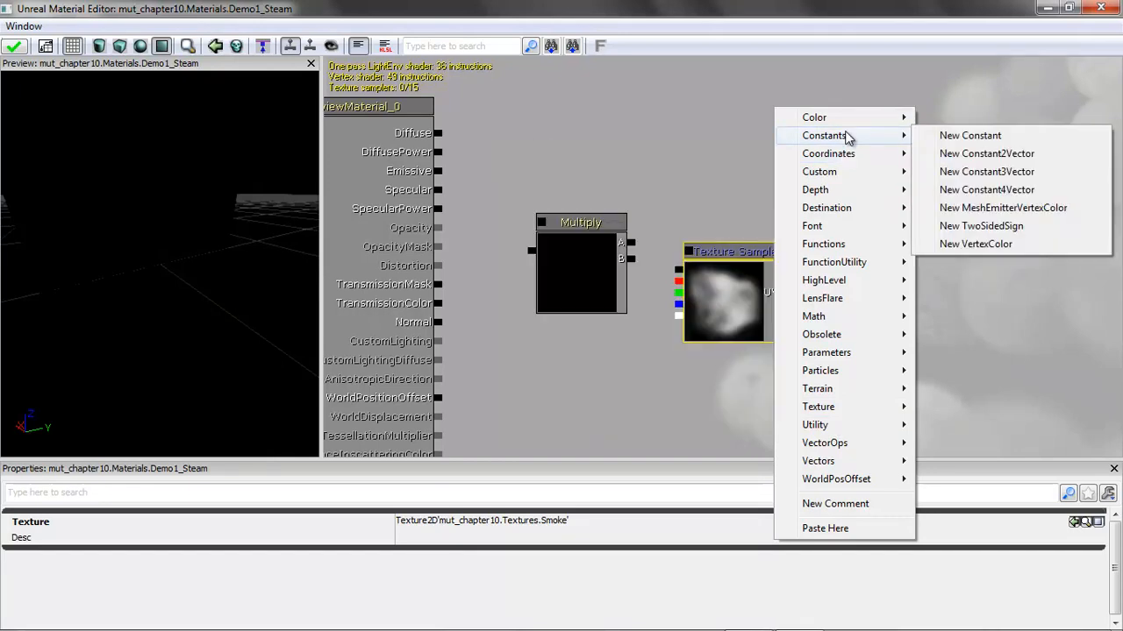
click(970, 245)
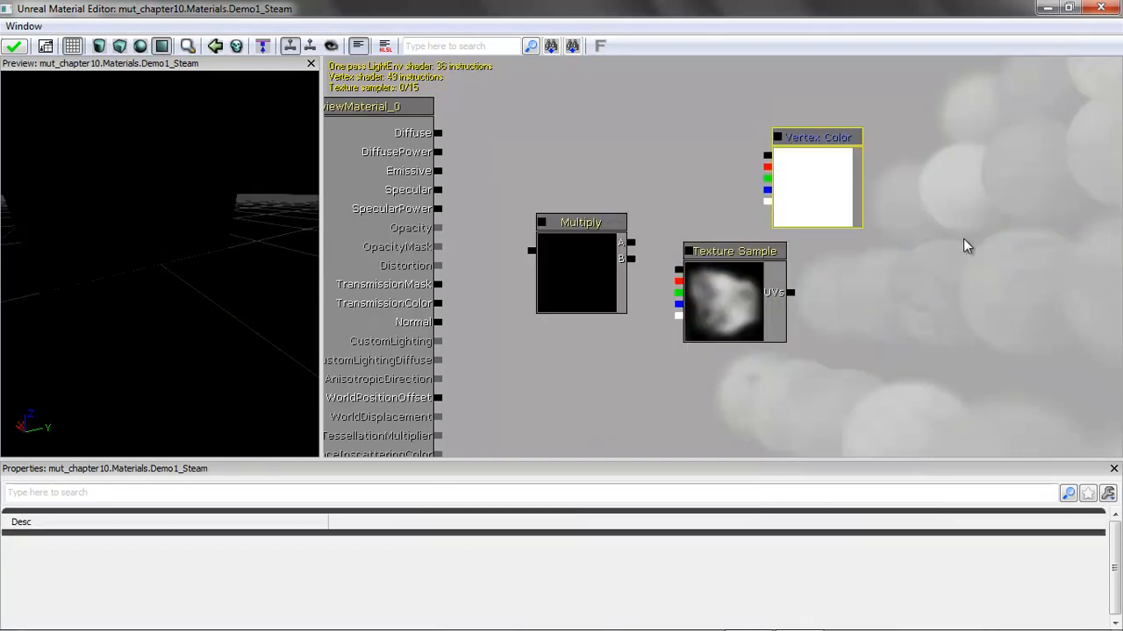
Step: Connect Vertex Color to Multiply's A input, Texture Sample's combined color to B, and the Multiply output to Emissive
drag(768, 156, 634, 244)
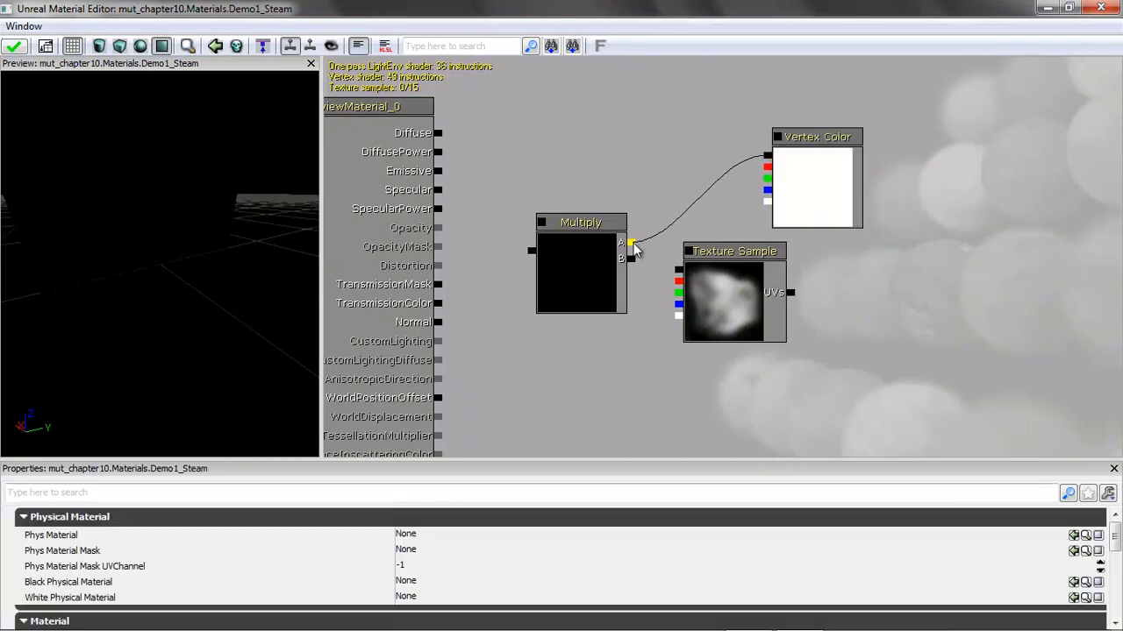
drag(679, 274, 630, 260)
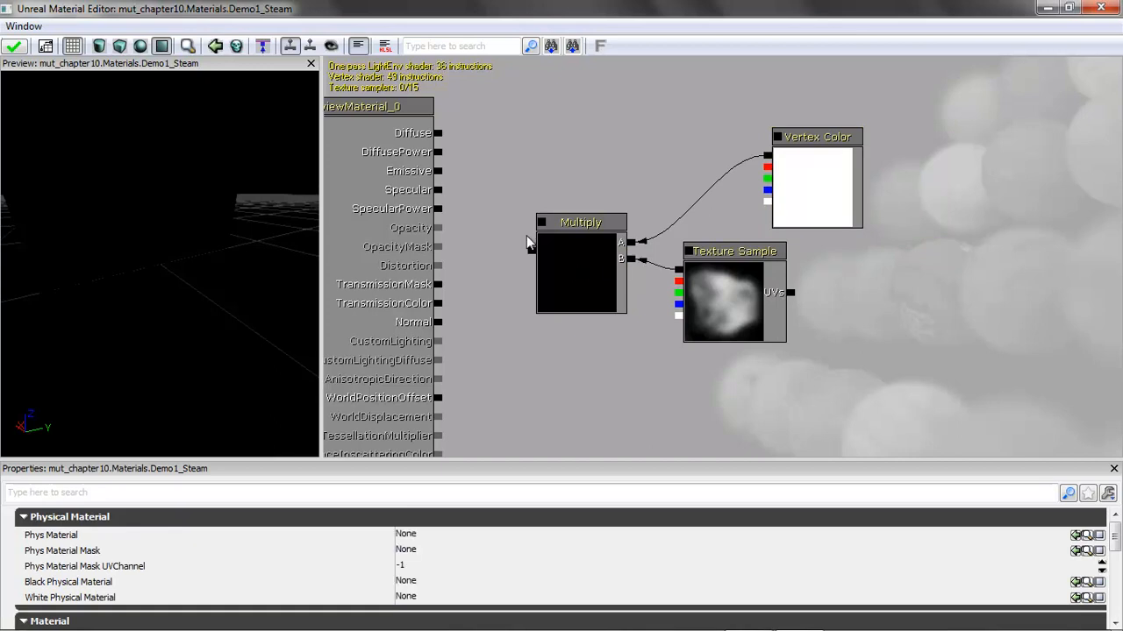
drag(529, 255, 443, 175)
drag(99, 260, 14, 194)
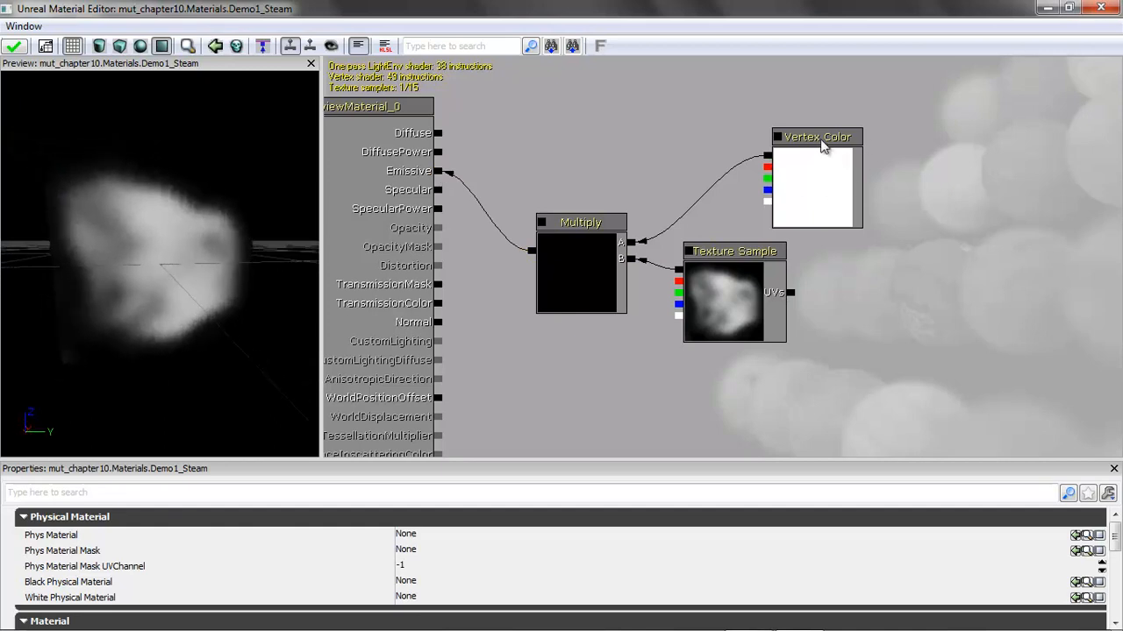
click(837, 182)
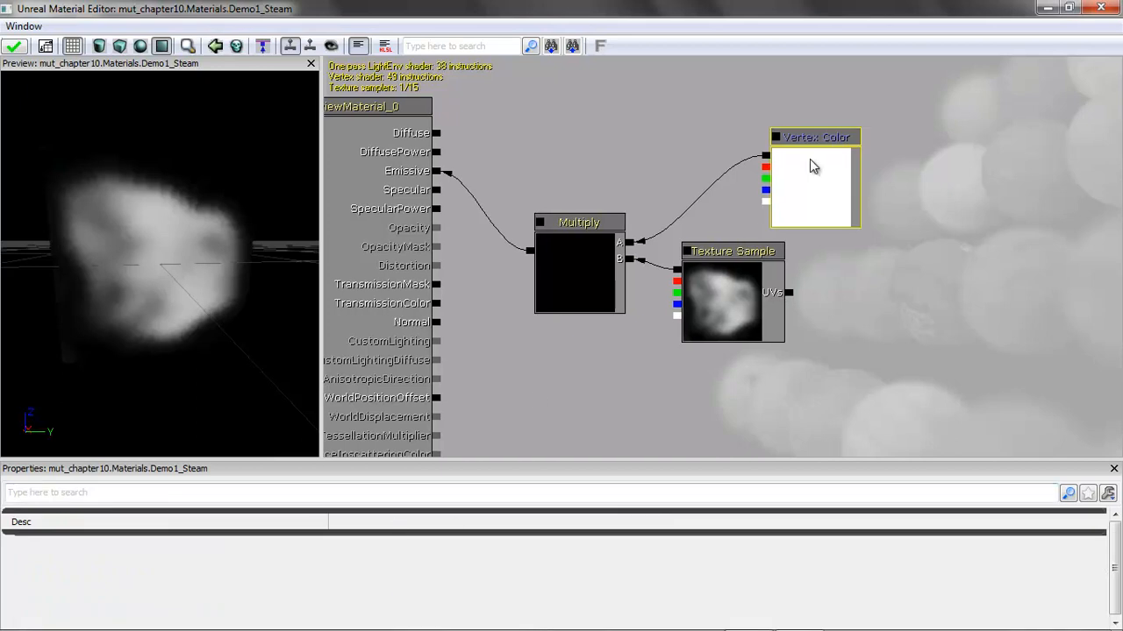
click(738, 281)
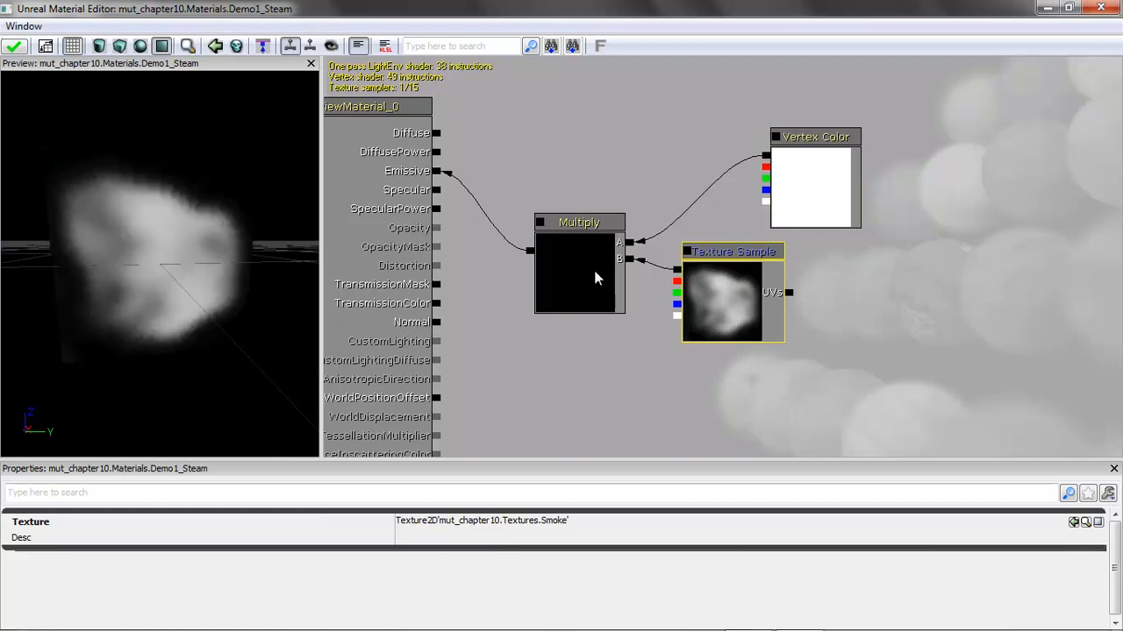
click(594, 278)
Step: Set the material's Blend Mode to BLEND_Additive
drag(602, 369, 717, 367)
drag(231, 255, 318, 265)
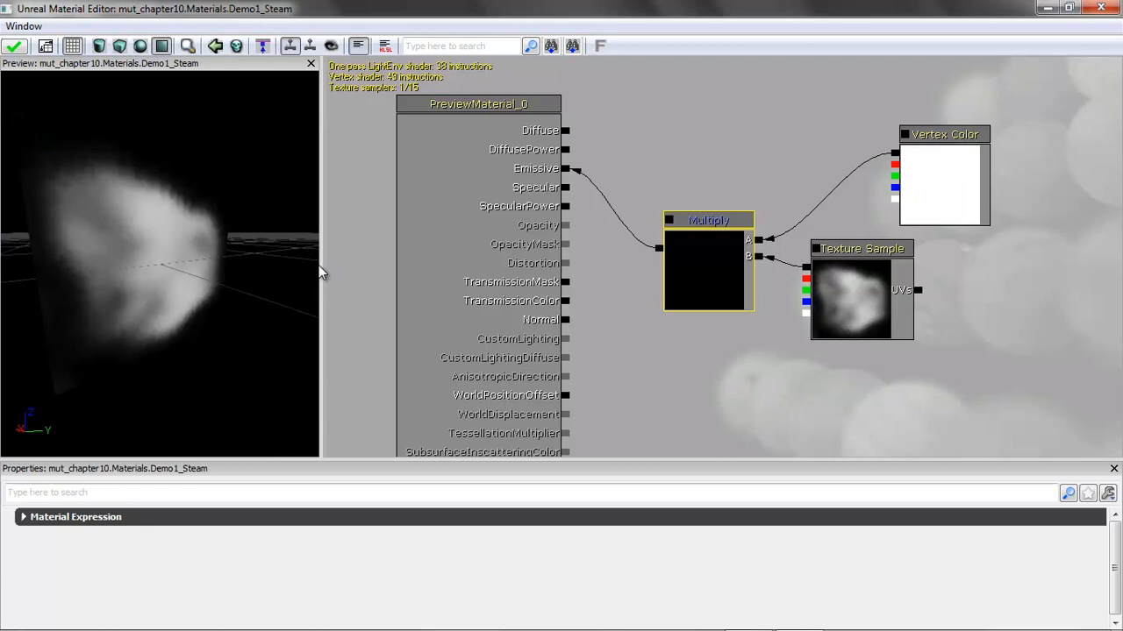
click(455, 194)
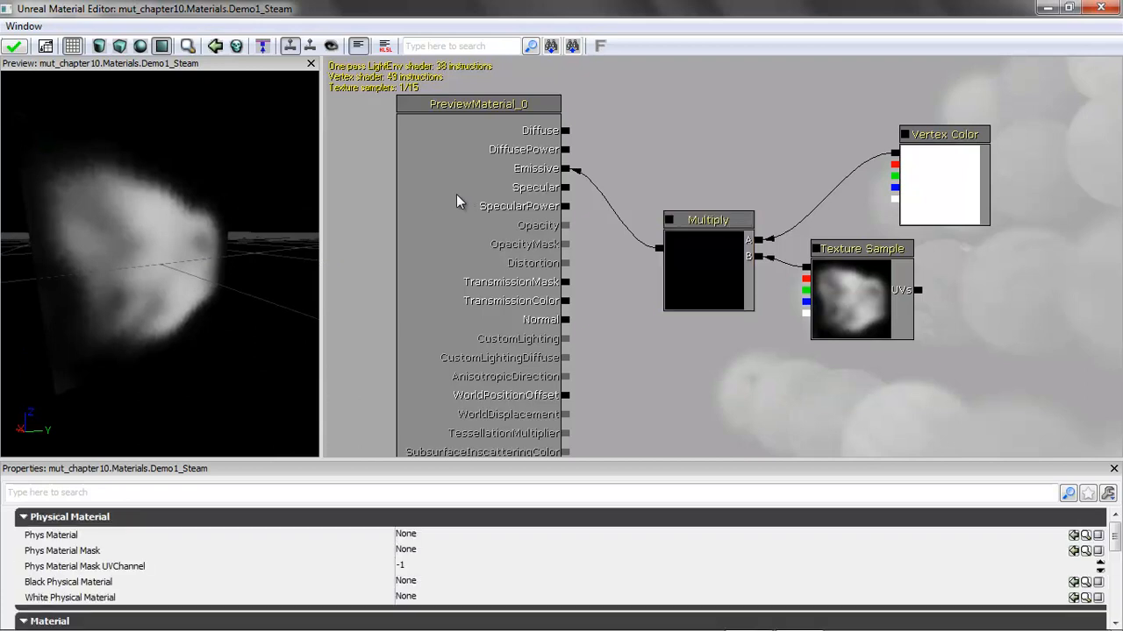
click(24, 517)
click(414, 571)
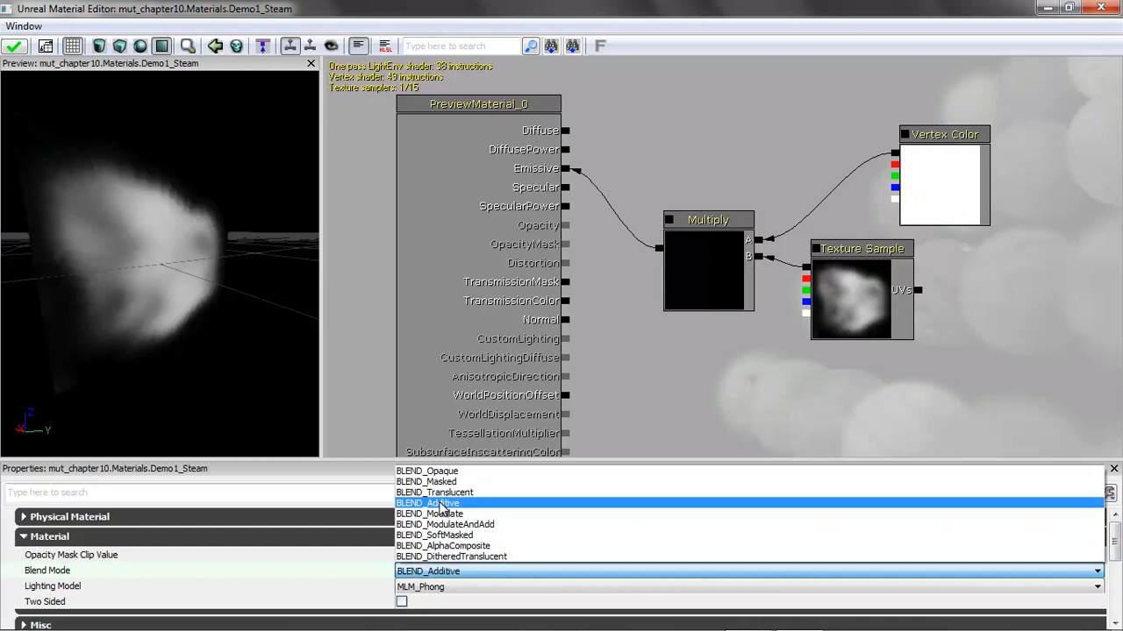
click(436, 505)
drag(256, 301, 279, 275)
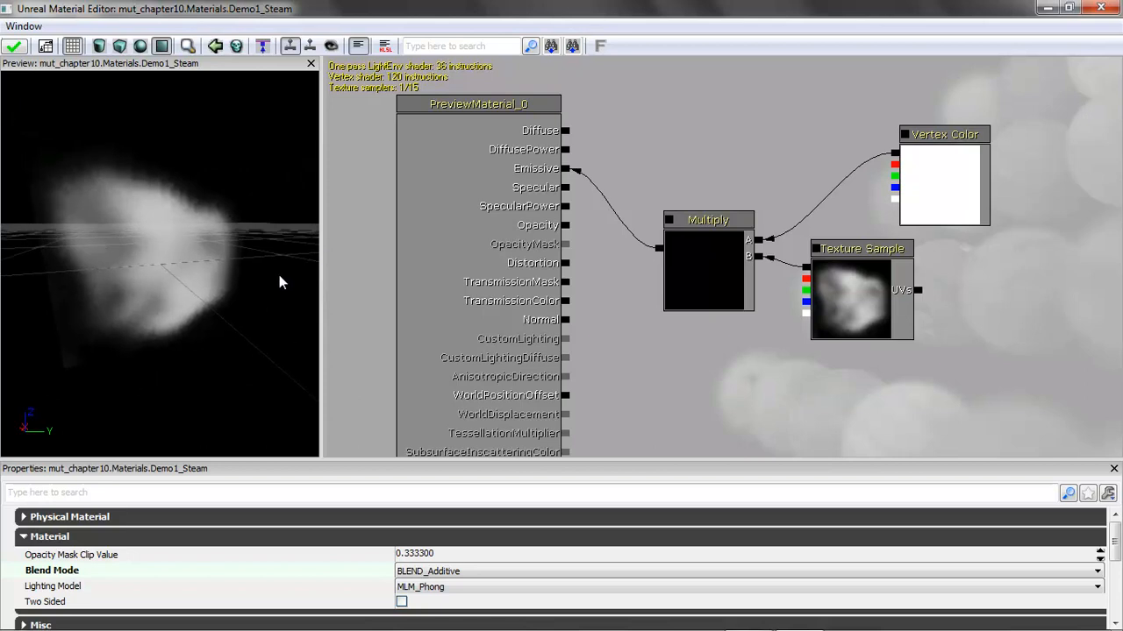
Step: Set the material's Lighting Model to MLM_Unlit and enable Two Sided
click(431, 588)
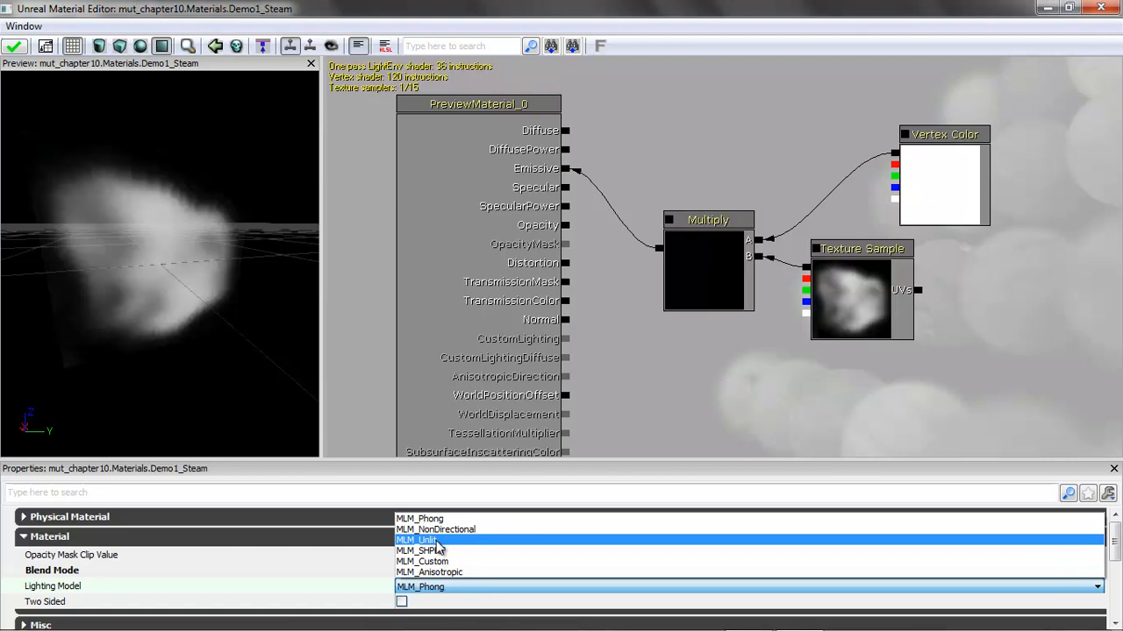
drag(201, 293, 234, 314)
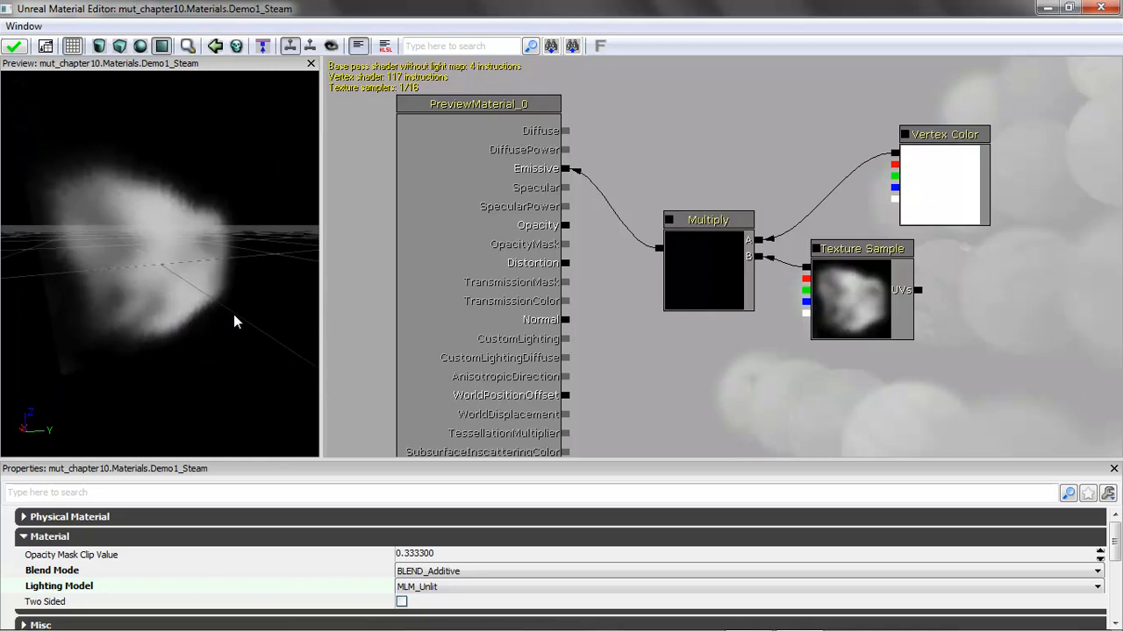
click(402, 602)
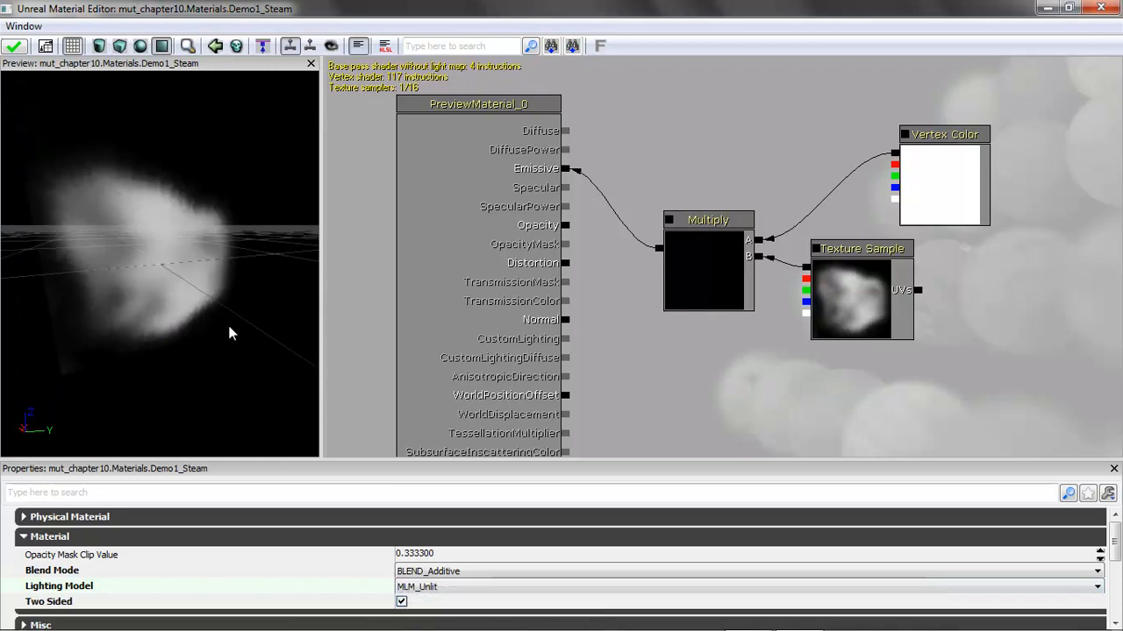
Step: Apply the changes to Demo1_Steam and close the Material Editor
click(14, 48)
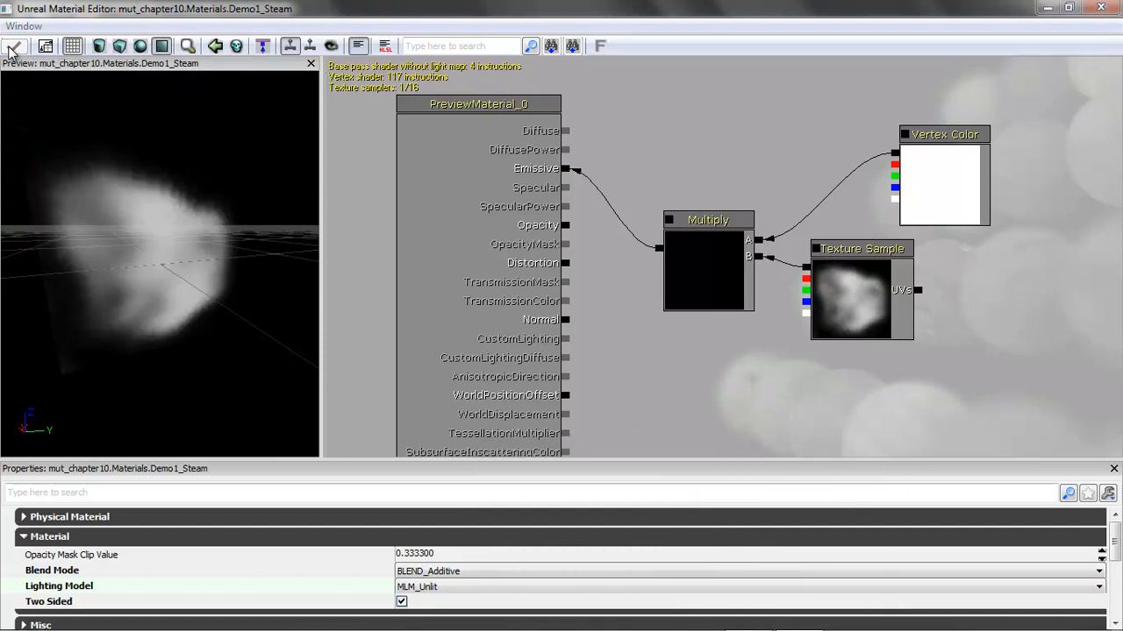
click(1099, 10)
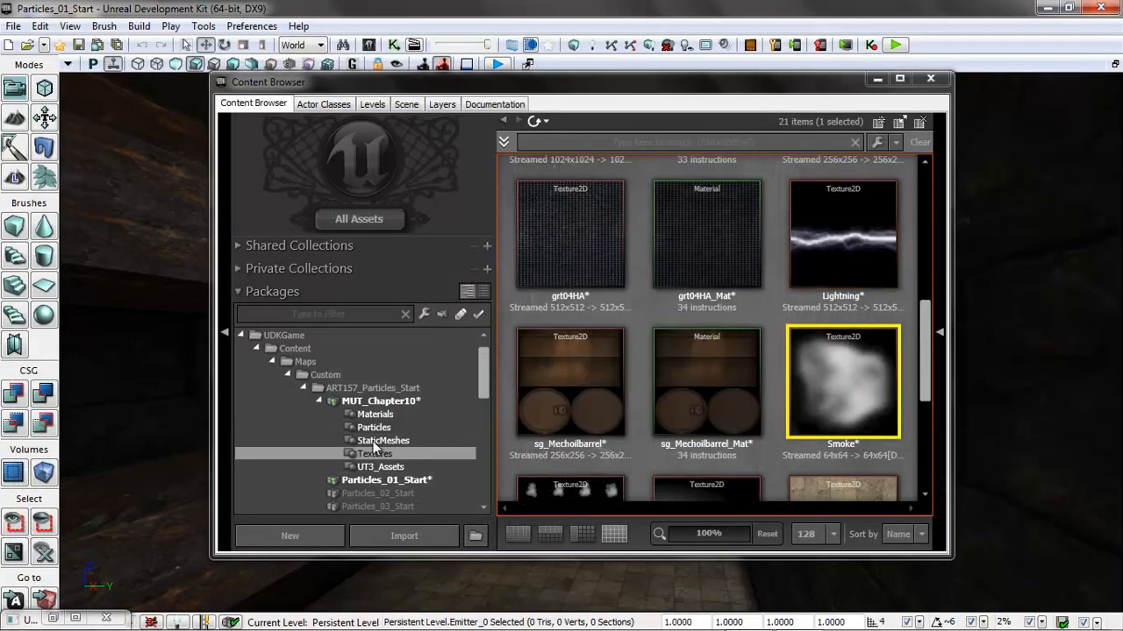
Step: Restore the UnrealCascade window for Demo1_Emitter and expand the Emitter properties of the Required module
click(53, 618)
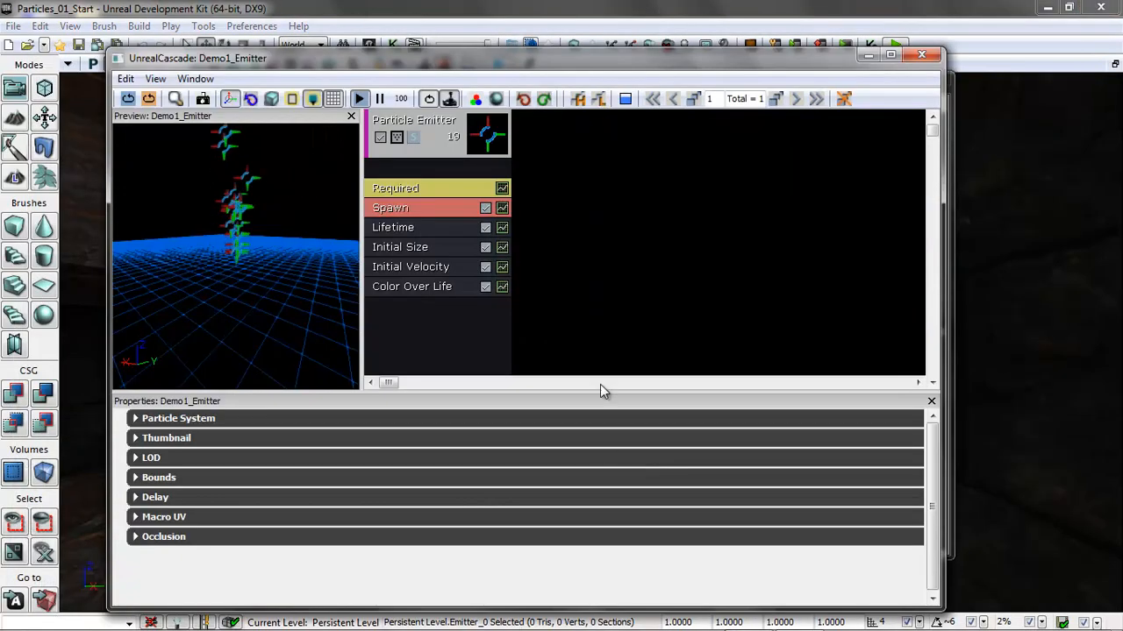
drag(527, 69, 831, 87)
click(737, 208)
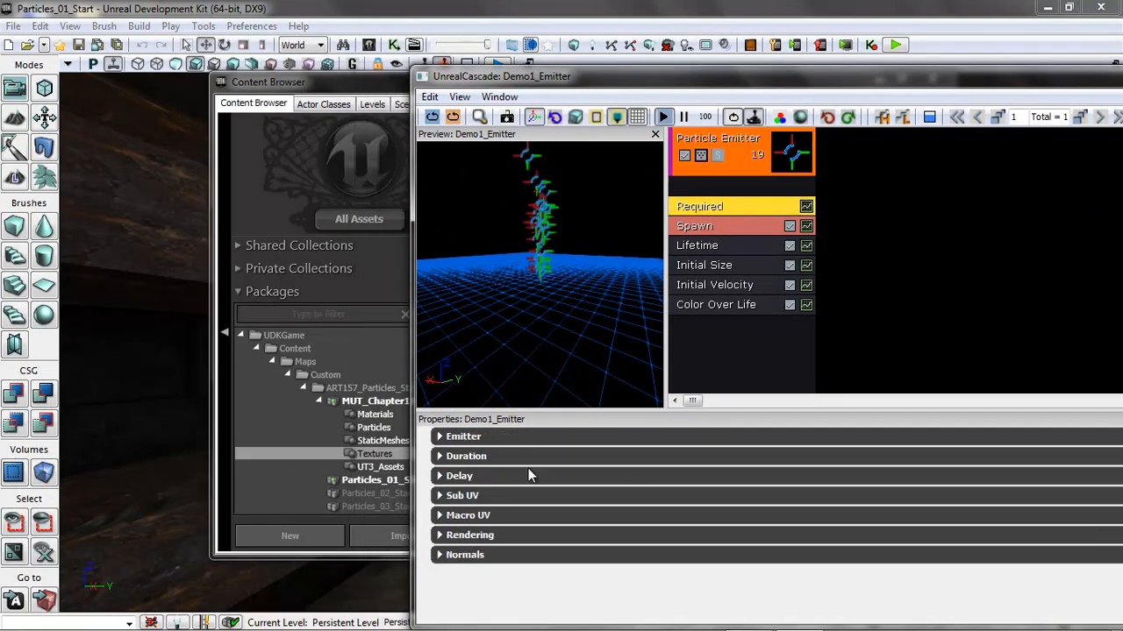
click(440, 436)
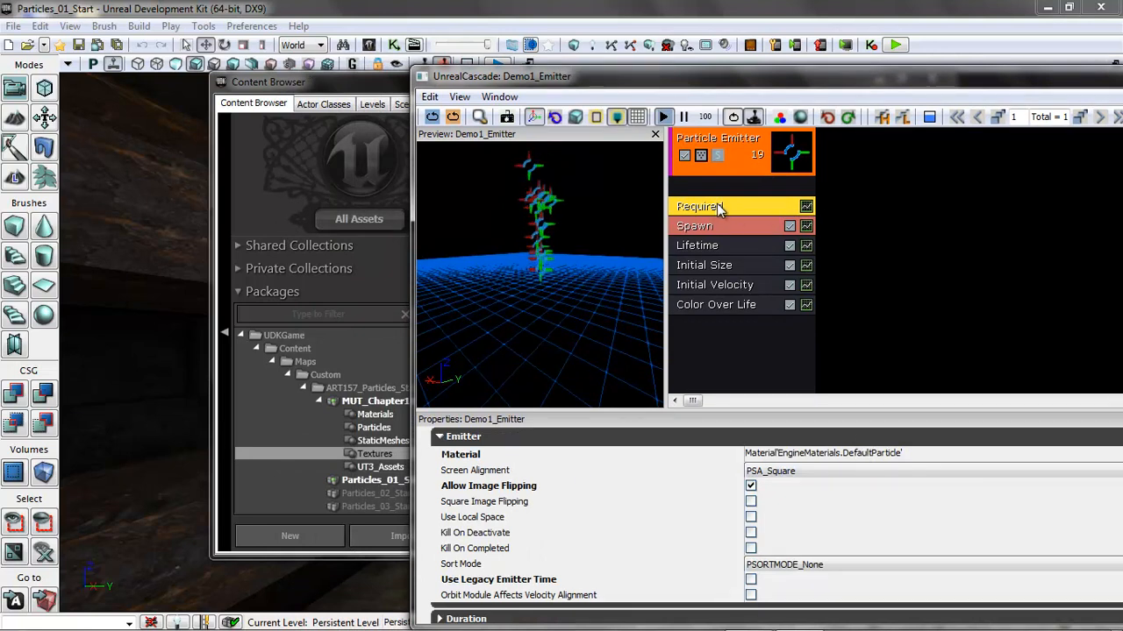
Step: Rearrange the Cascade and Content Browser windows side by side so the package list and the Required module's properties are both accessible
drag(602, 86, 434, 51)
drag(1085, 202, 905, 209)
drag(651, 46, 931, 51)
drag(451, 83, 307, 80)
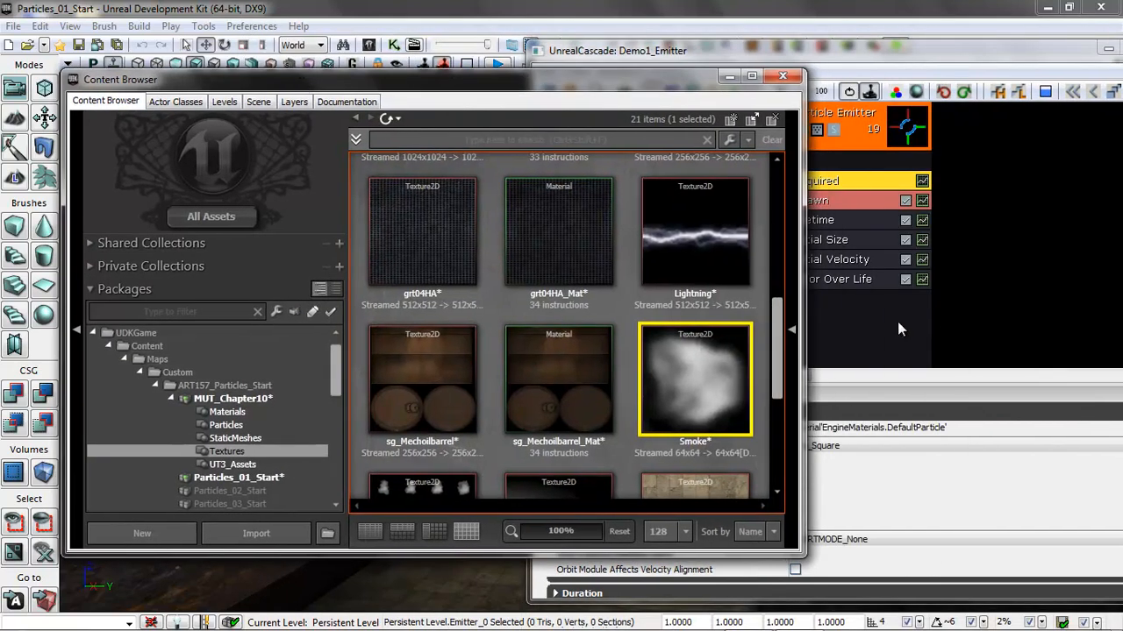
Step: Assign the Demo1_Steam material from the MUT_Chapter10 Materials group to the Required module of Demo1_Emitter
click(229, 412)
click(415, 211)
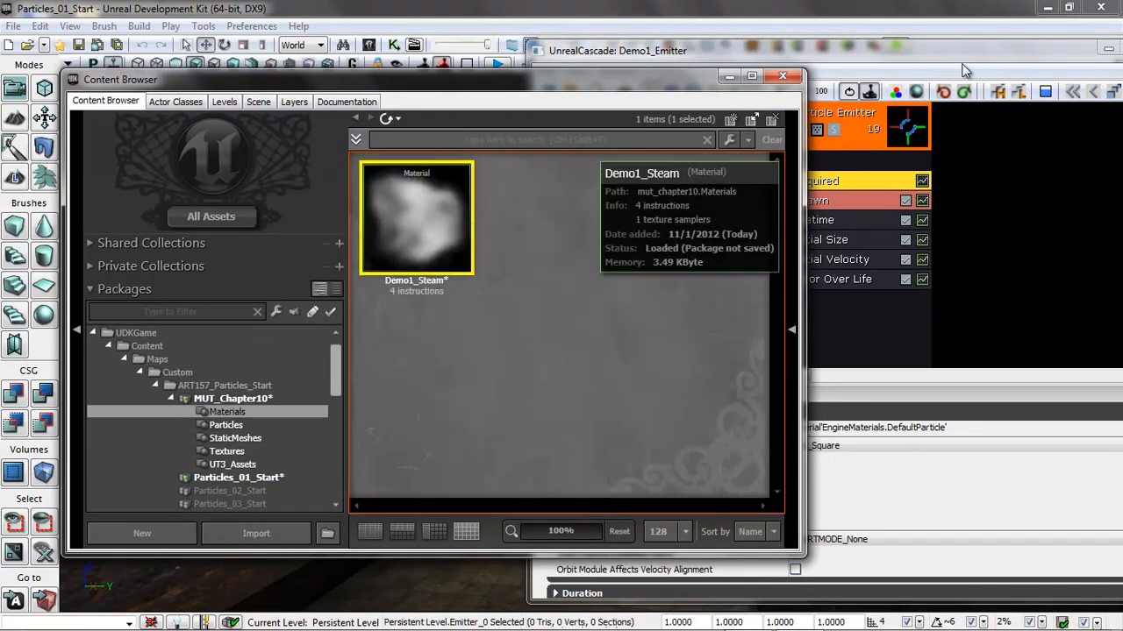
click(877, 52)
drag(874, 52, 746, 52)
click(1005, 429)
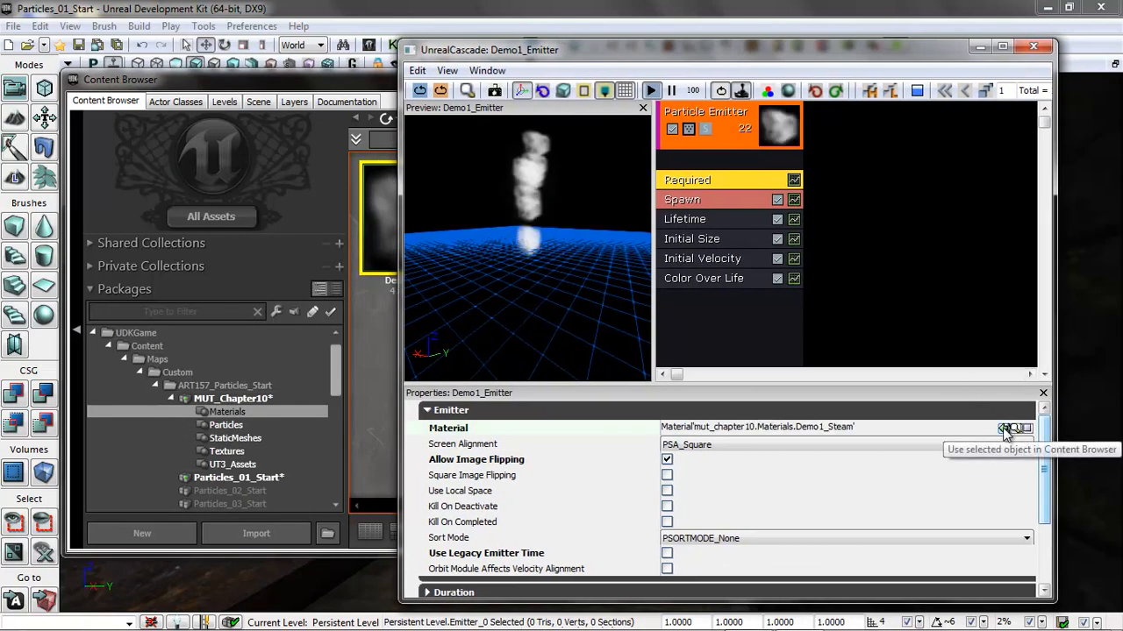
drag(562, 297, 539, 284)
mouse_move(541, 282)
right_down()
mouse_move(542, 240)
mouse_move(539, 294)
right_up()
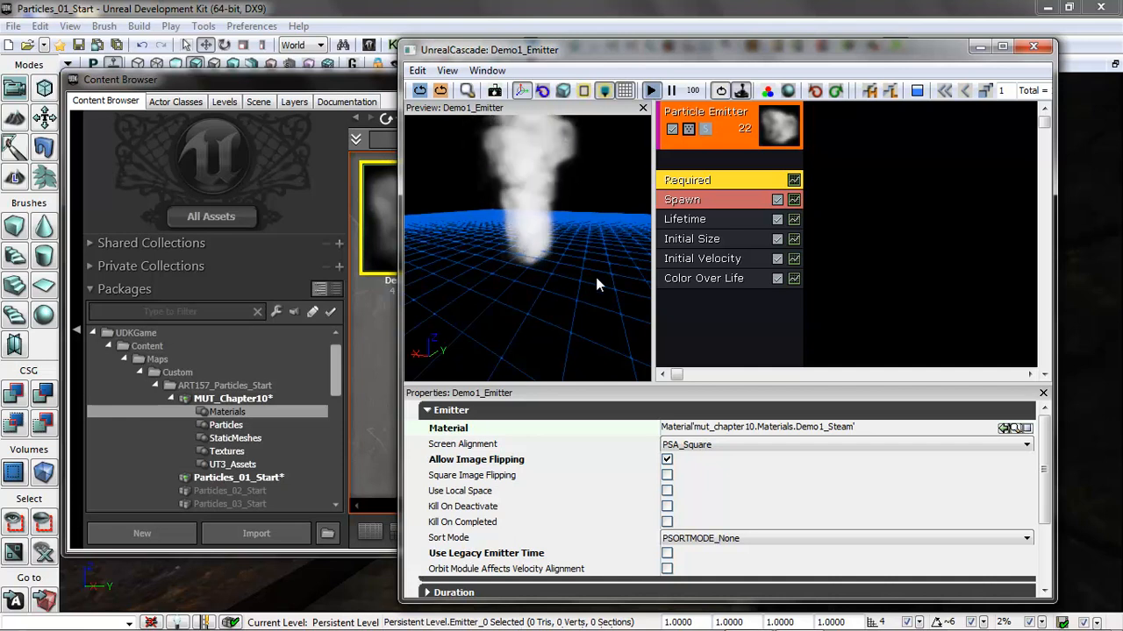
Step: Save the MUT_Chapter10 package from the Content Browser
click(244, 99)
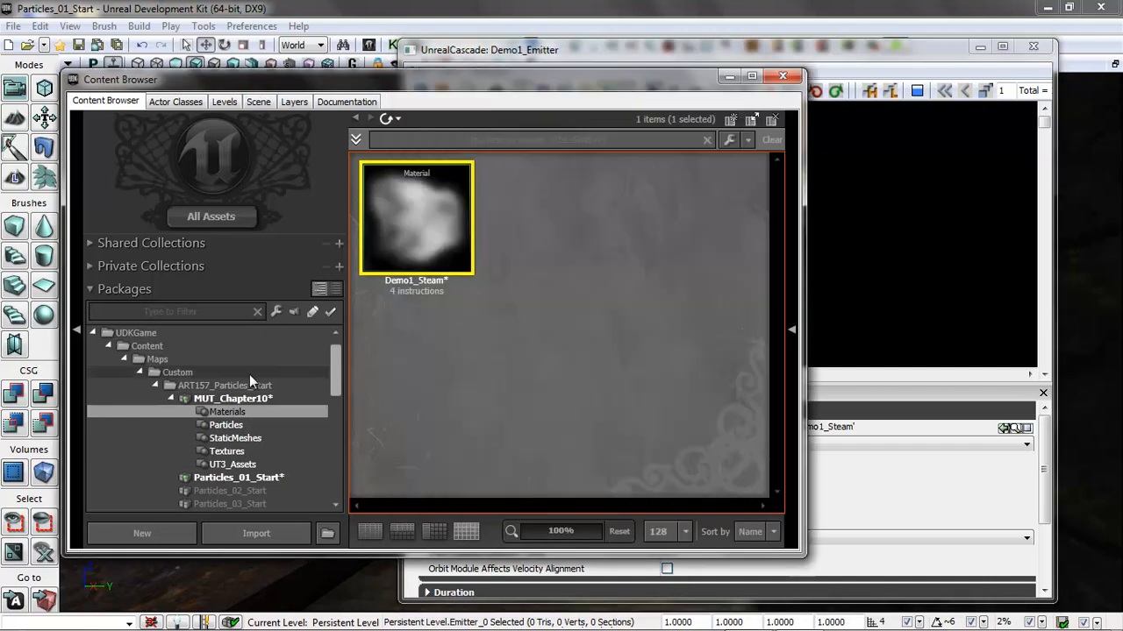
right_click(210, 401)
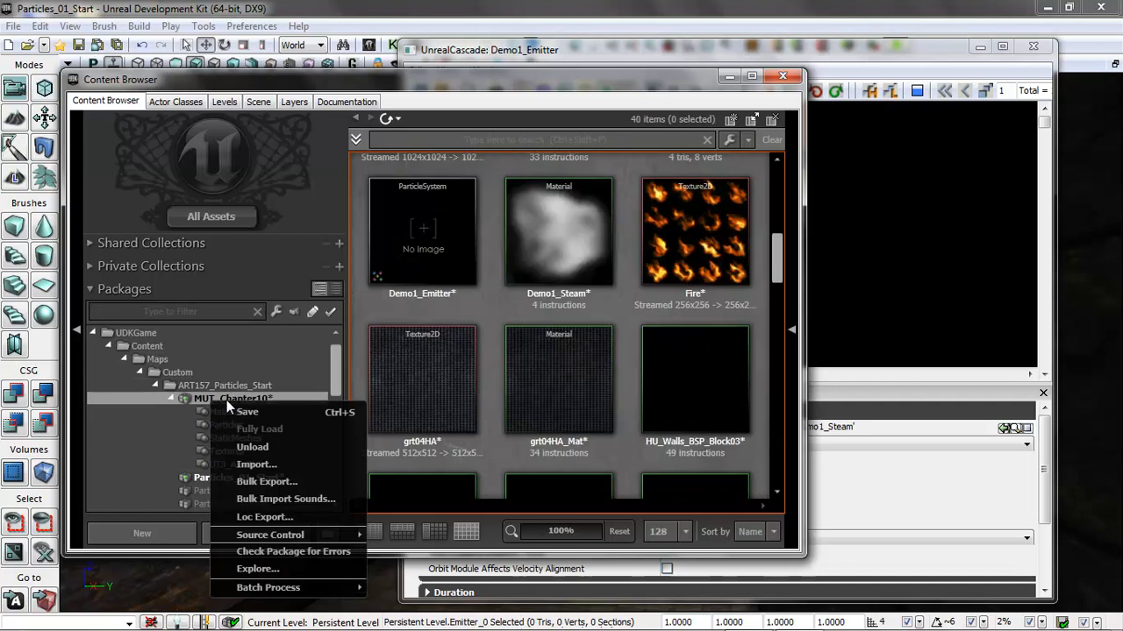
click(253, 409)
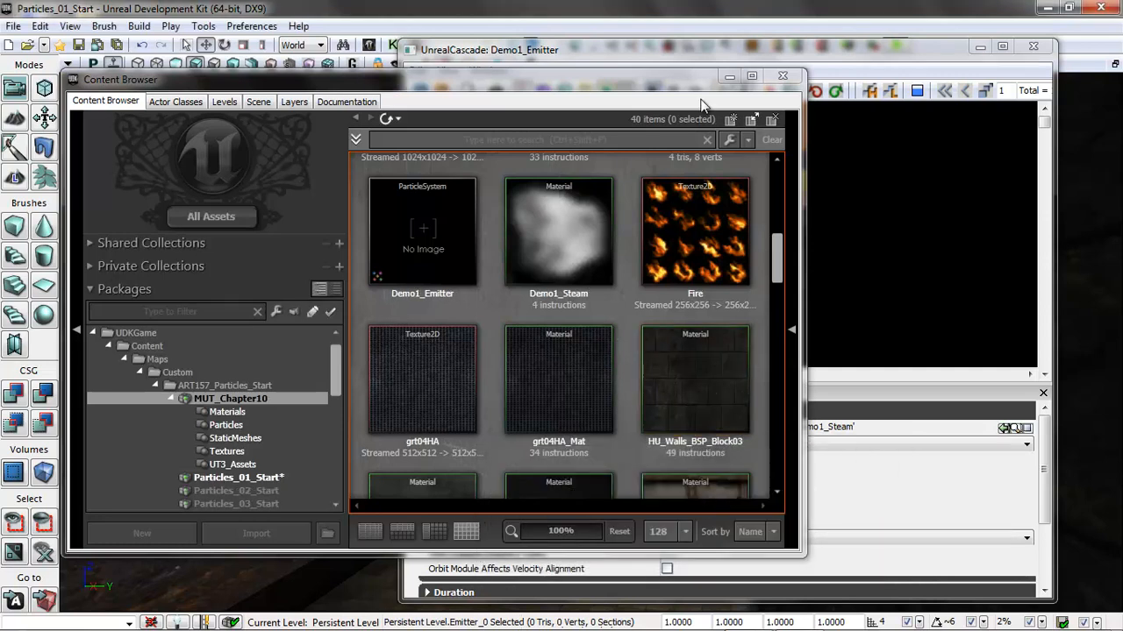
Step: Minimize the Content Browser and move the Cascade window aside to uncover the steam emitter in the level viewport
click(734, 78)
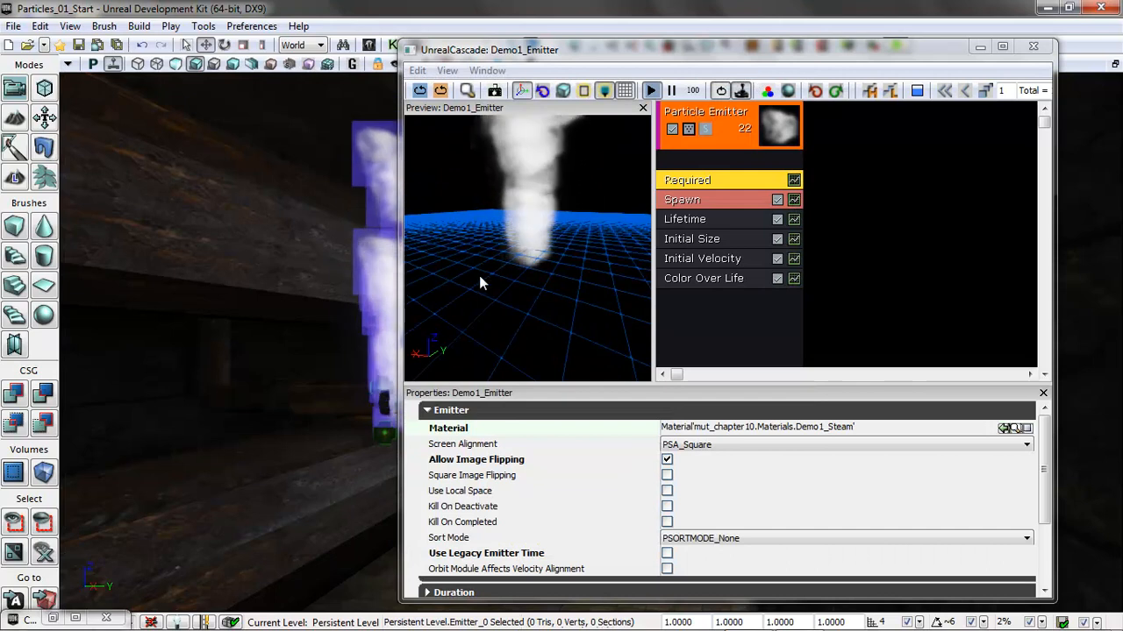
drag(645, 44, 723, 50)
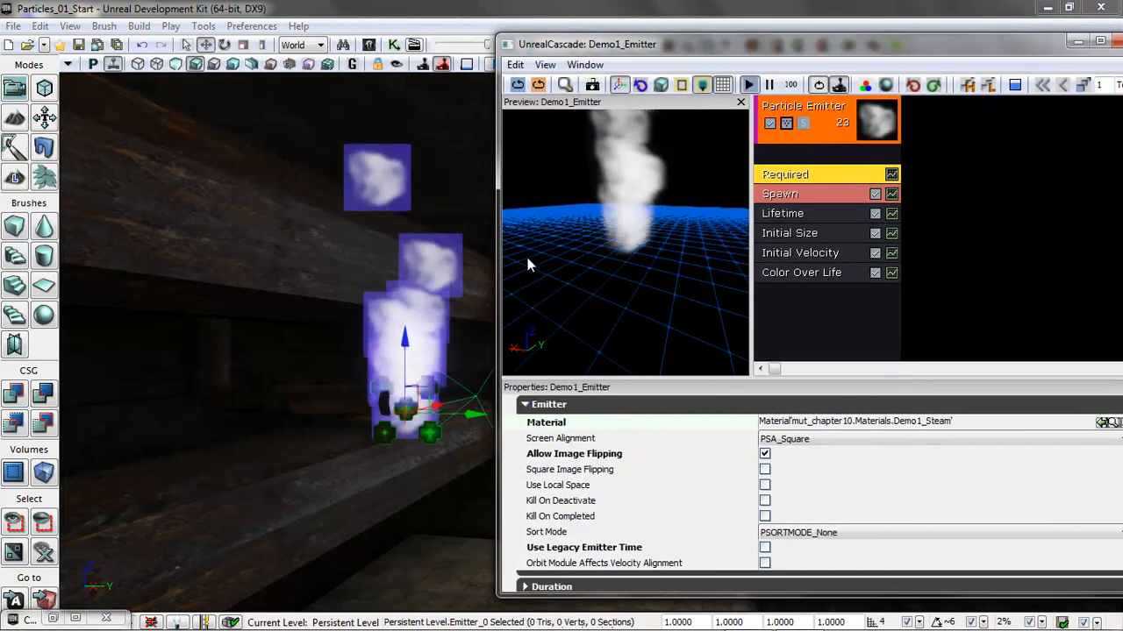
mouse_move(676, 476)
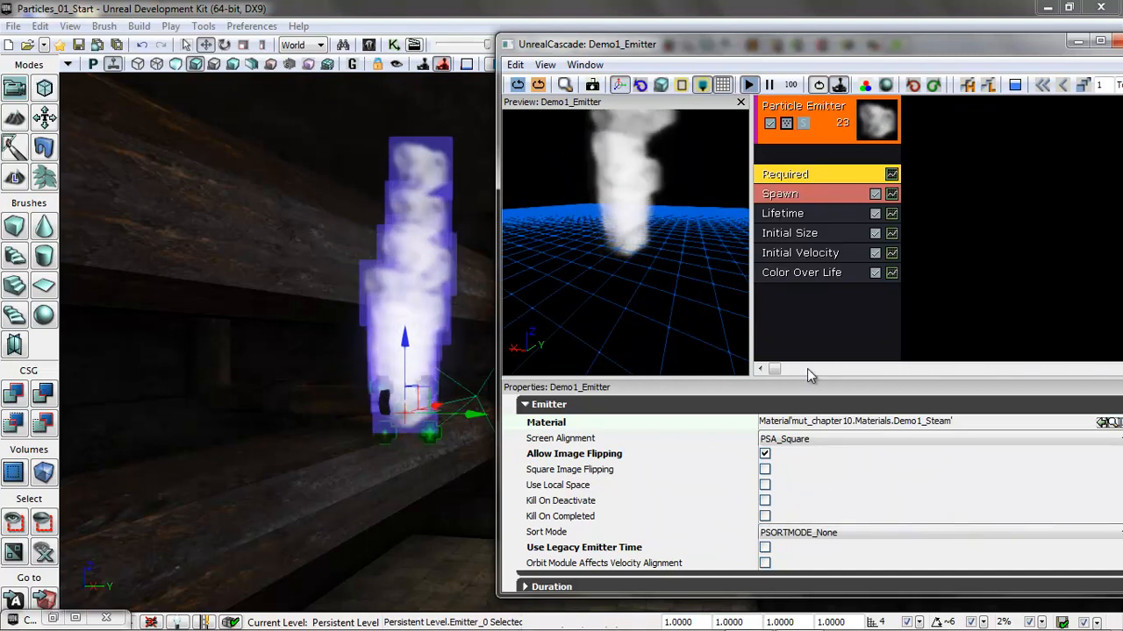
Step: Examine the Required module's Duration and Delay settings, the Spawn module's settings and the general properties of the particle emitter
click(526, 404)
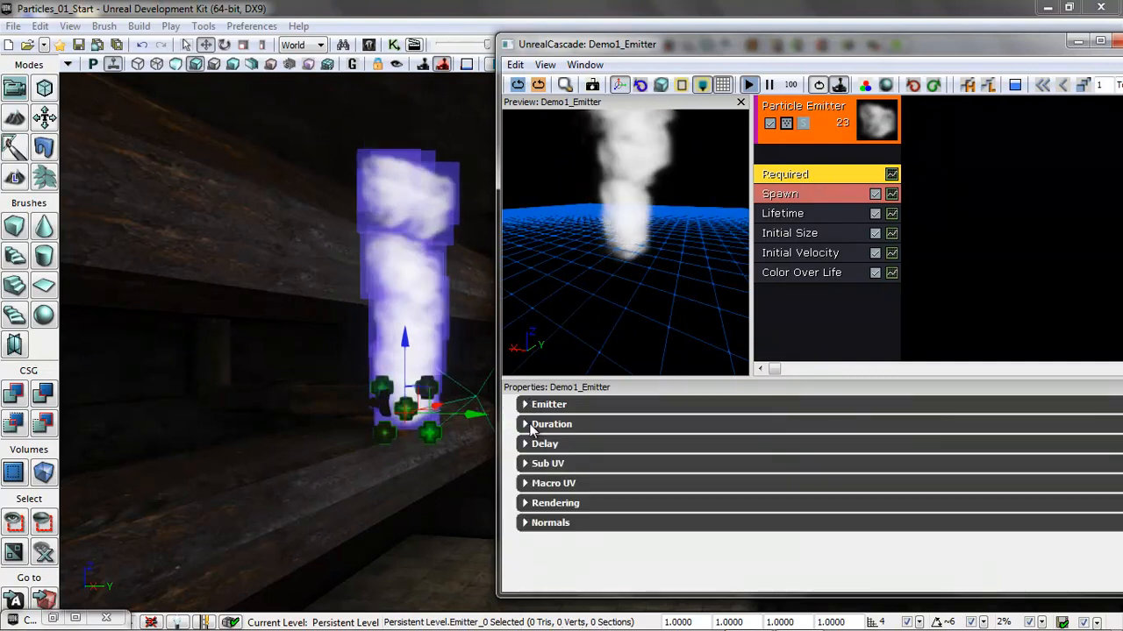
click(525, 425)
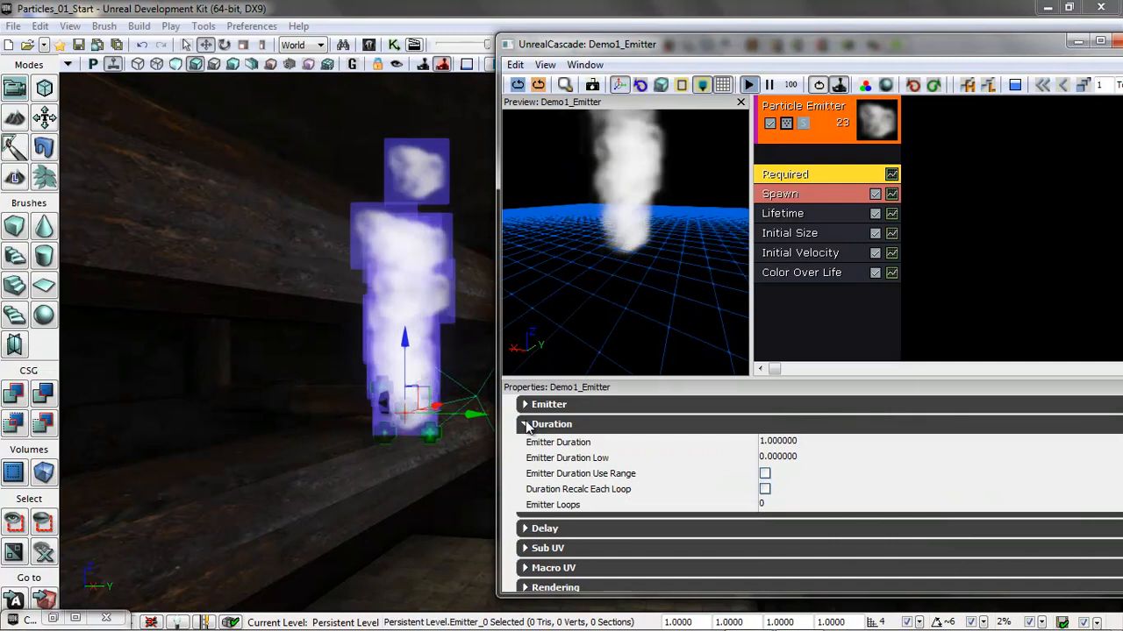
click(526, 425)
click(525, 445)
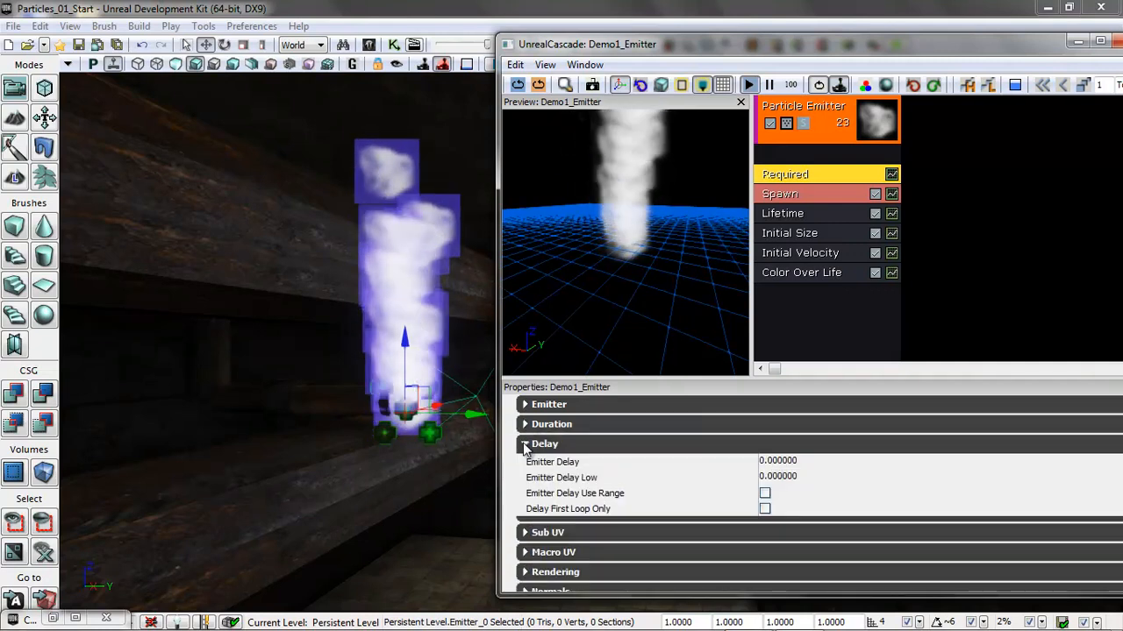
click(525, 444)
click(788, 194)
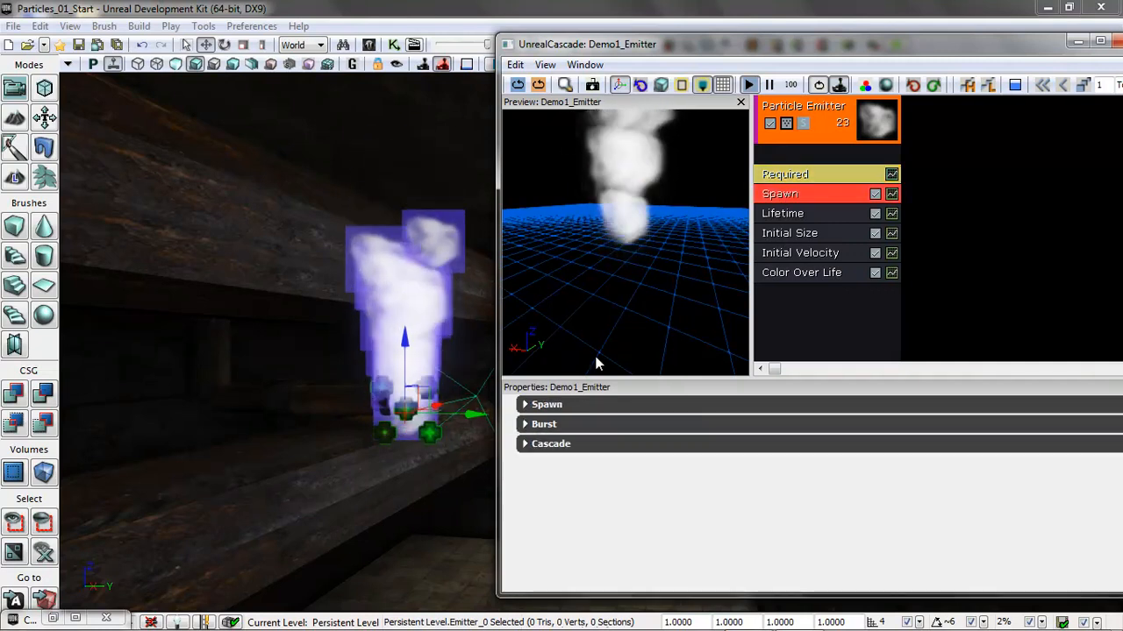
click(525, 405)
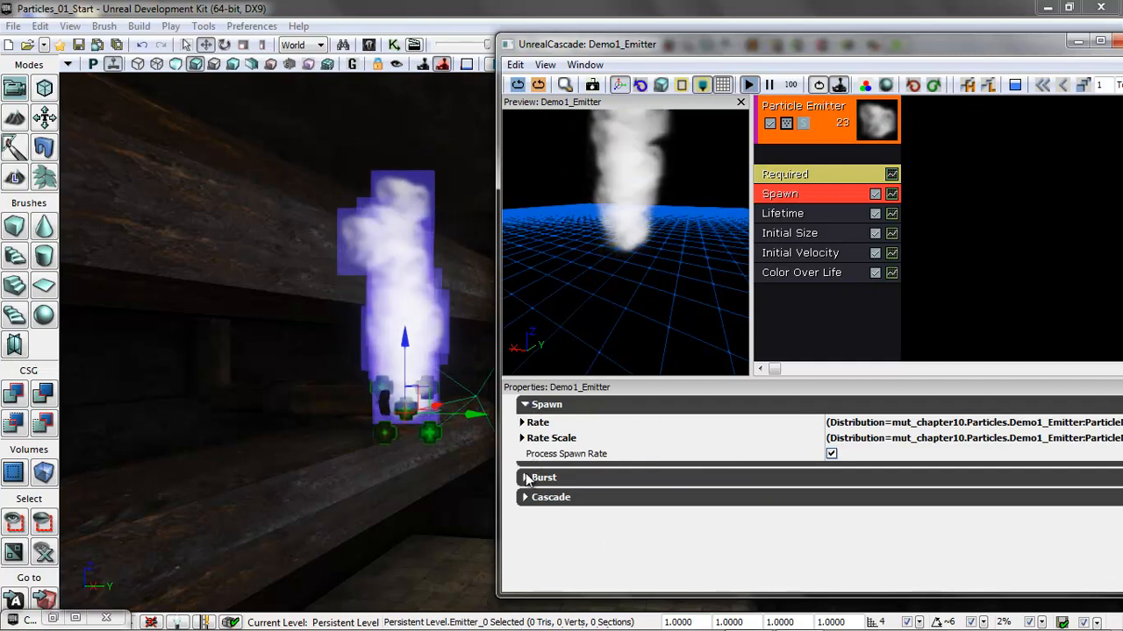
click(525, 478)
click(526, 551)
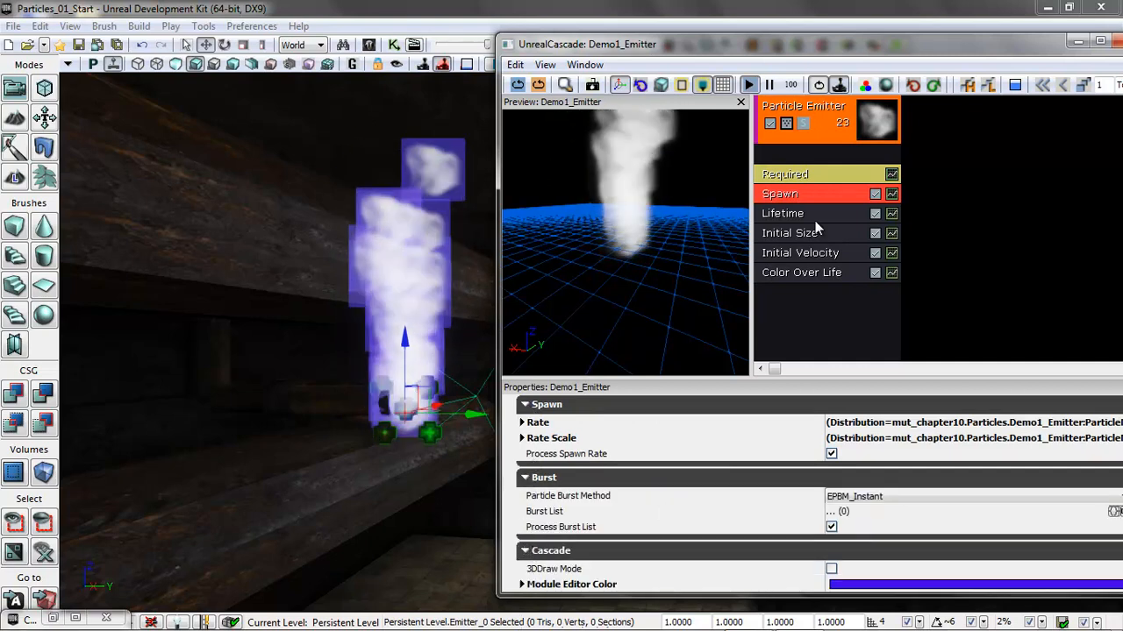
click(813, 131)
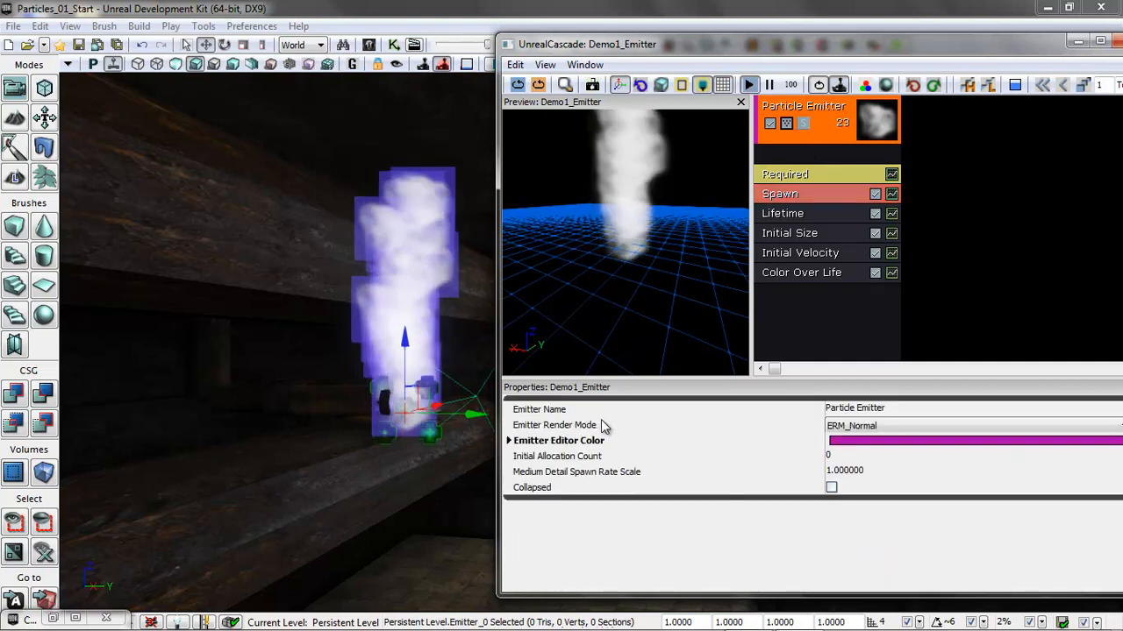
Step: Expand the Emitter, Duration, Delay, Sub UV, Macro UV and Rendering categories of the Required module
click(810, 172)
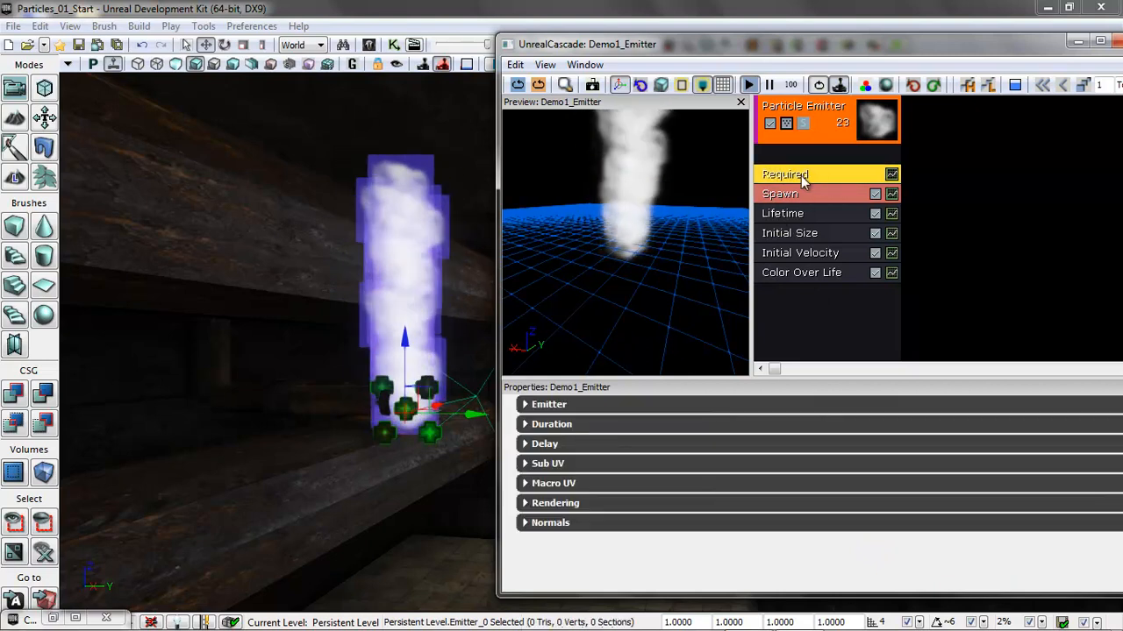
click(525, 405)
scroll(606, 529, down, 2)
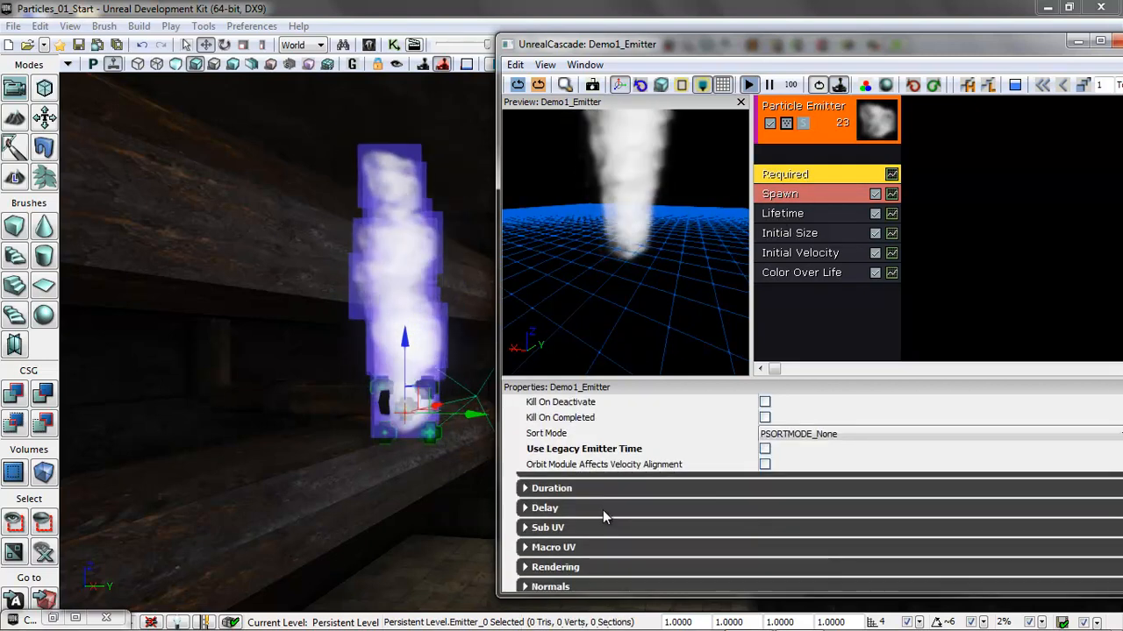
click(526, 489)
scroll(691, 523, down, 2)
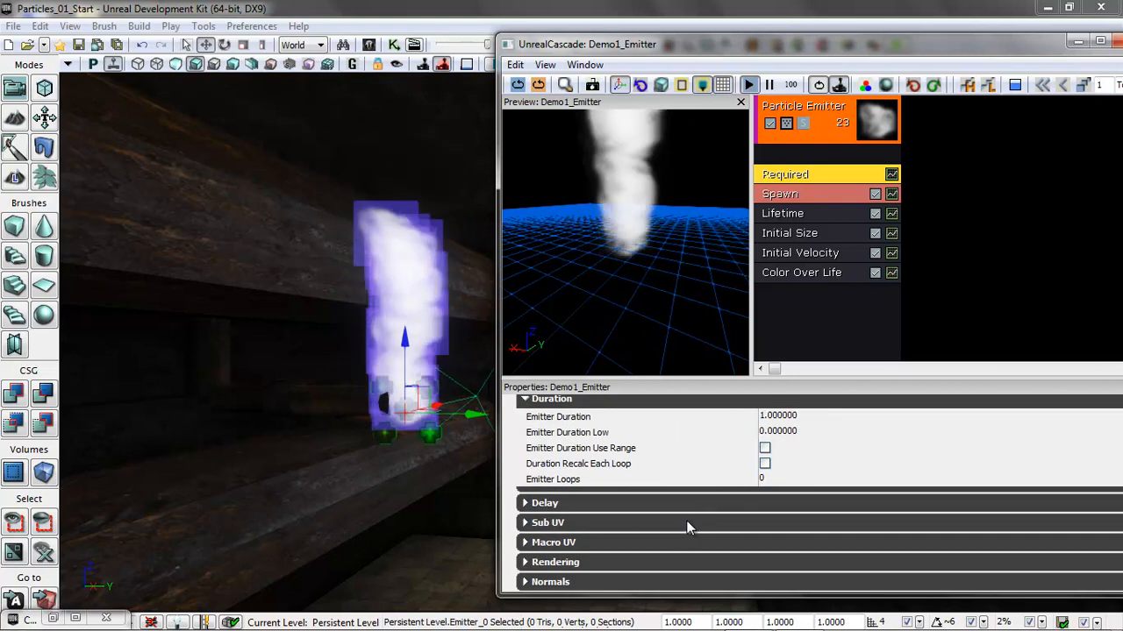
click(523, 563)
click(526, 544)
click(526, 523)
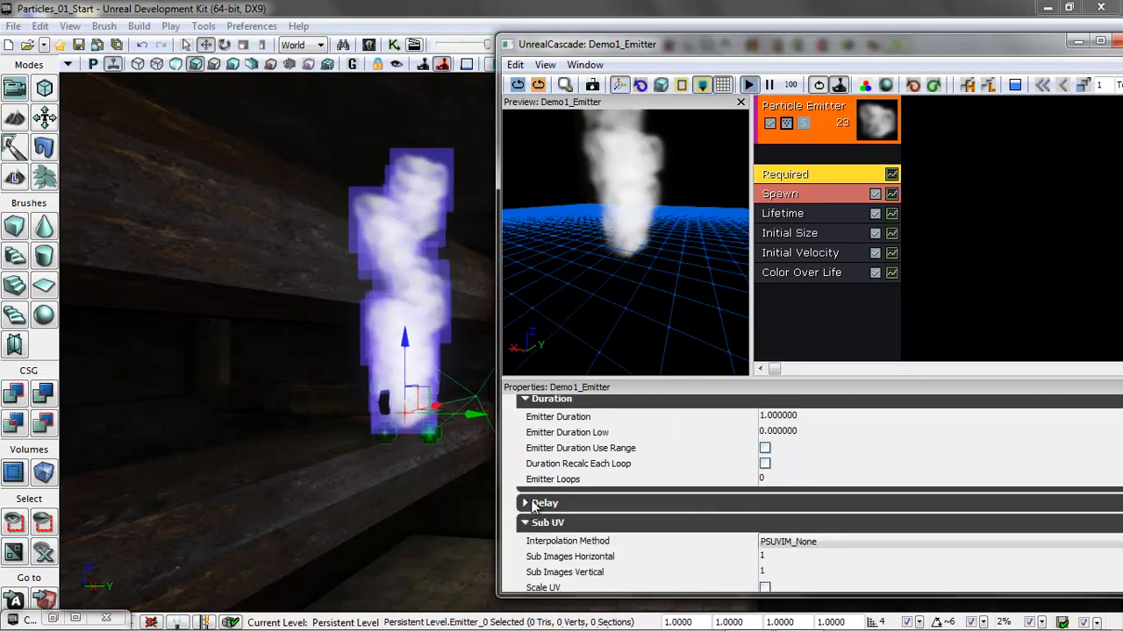
click(526, 502)
Step: Set the Required module's Max Draw Count to 10 in its Rendering settings
scroll(722, 522, down, 4)
scroll(722, 522, down, 3)
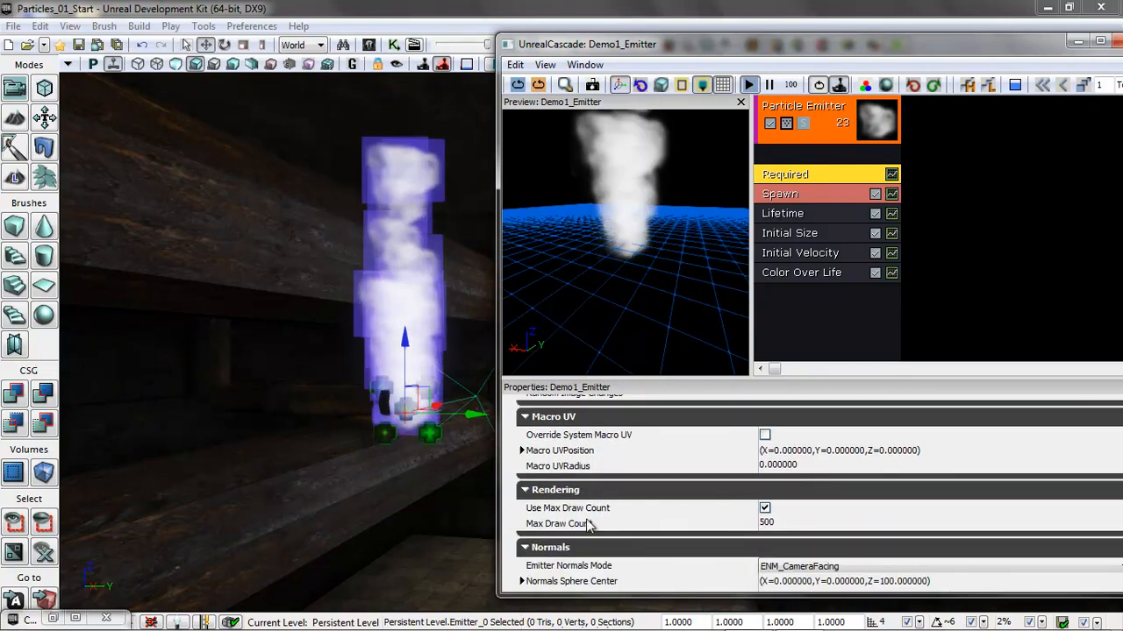
mouse_move(588, 514)
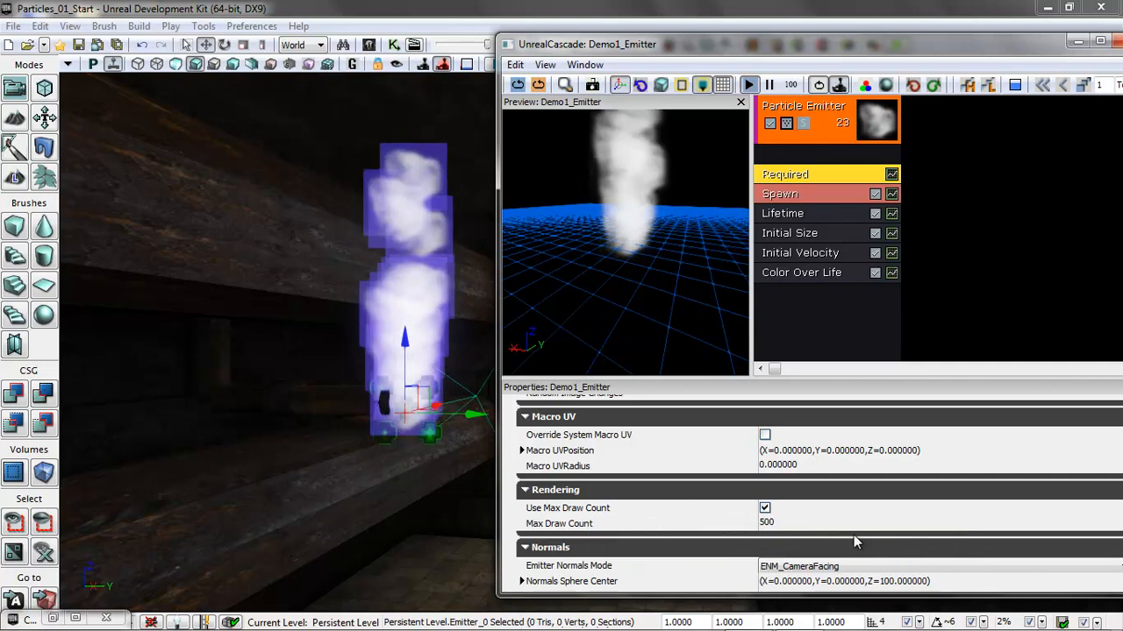
click(785, 522)
text(10)
key(Return)
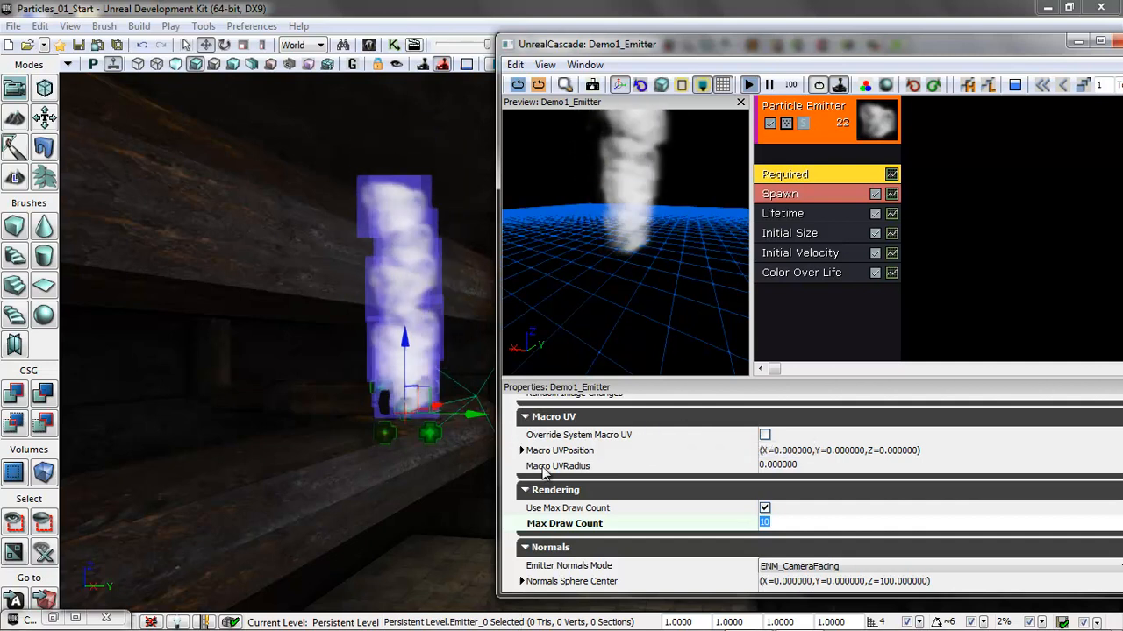
Step: Set the constant of the Spawn module's Rate distribution to 30
click(807, 195)
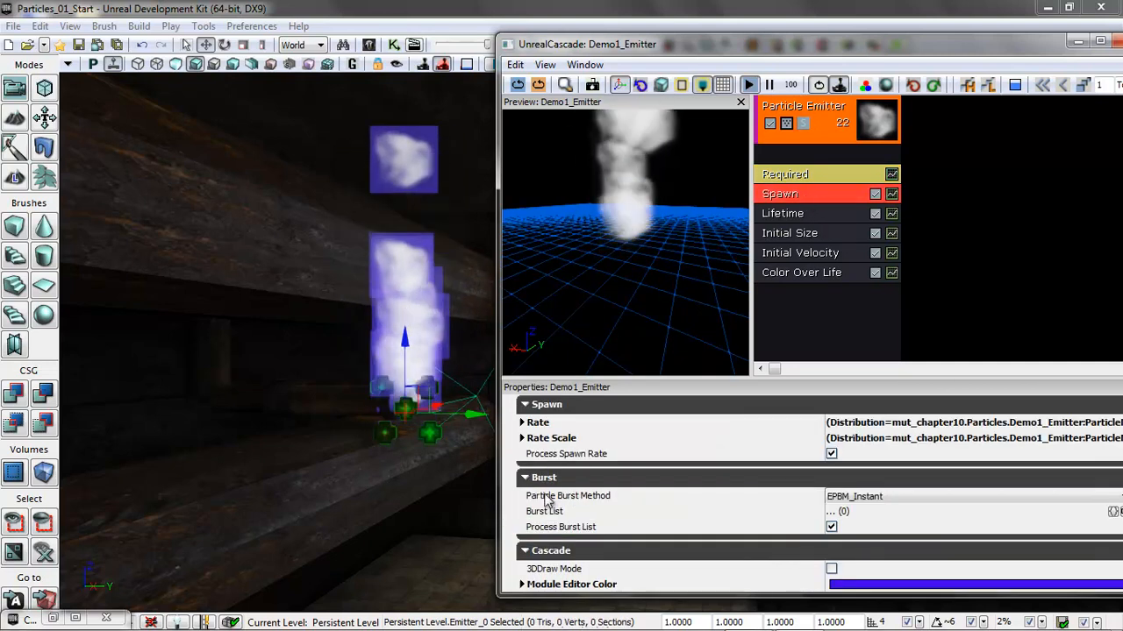
click(523, 424)
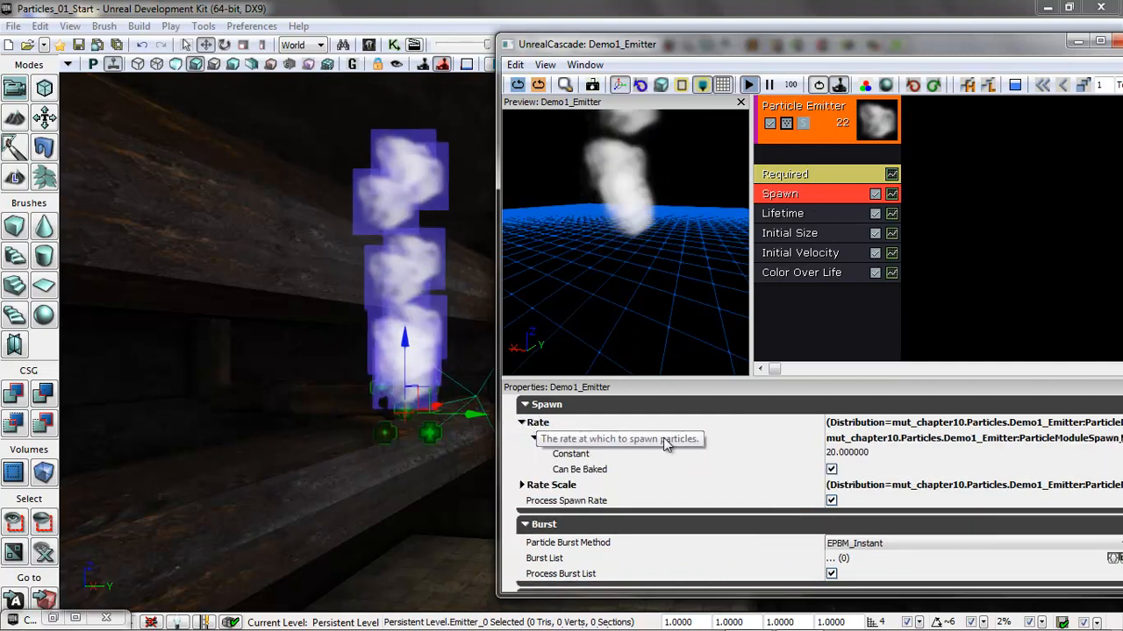
click(846, 453)
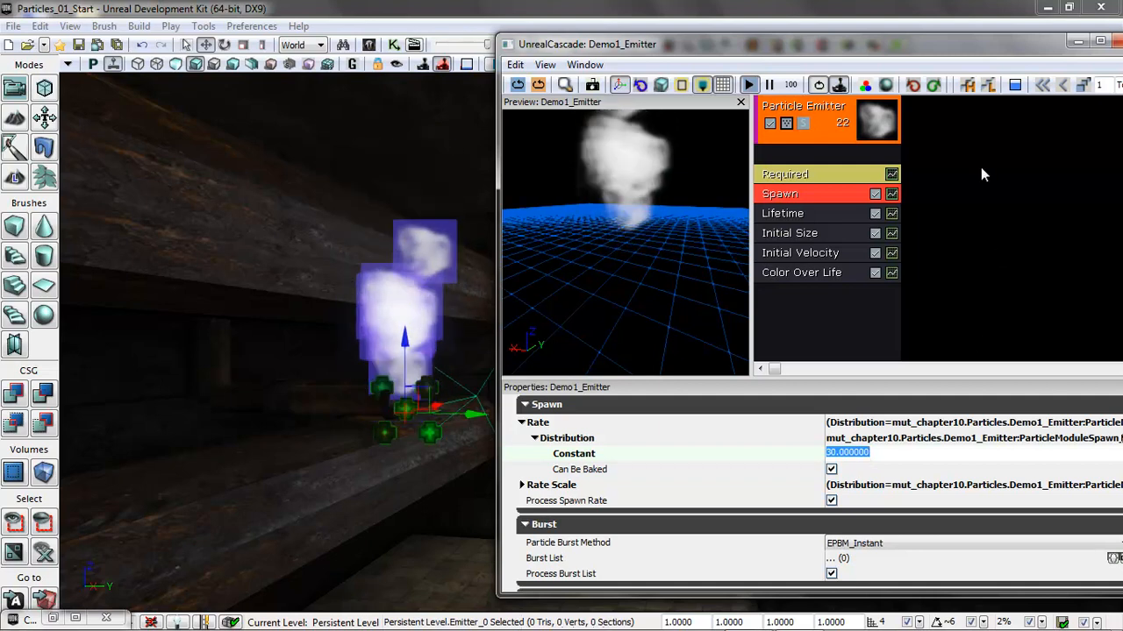
Step: Set the Max value of the Lifetime module's distribution to 1.25
click(814, 214)
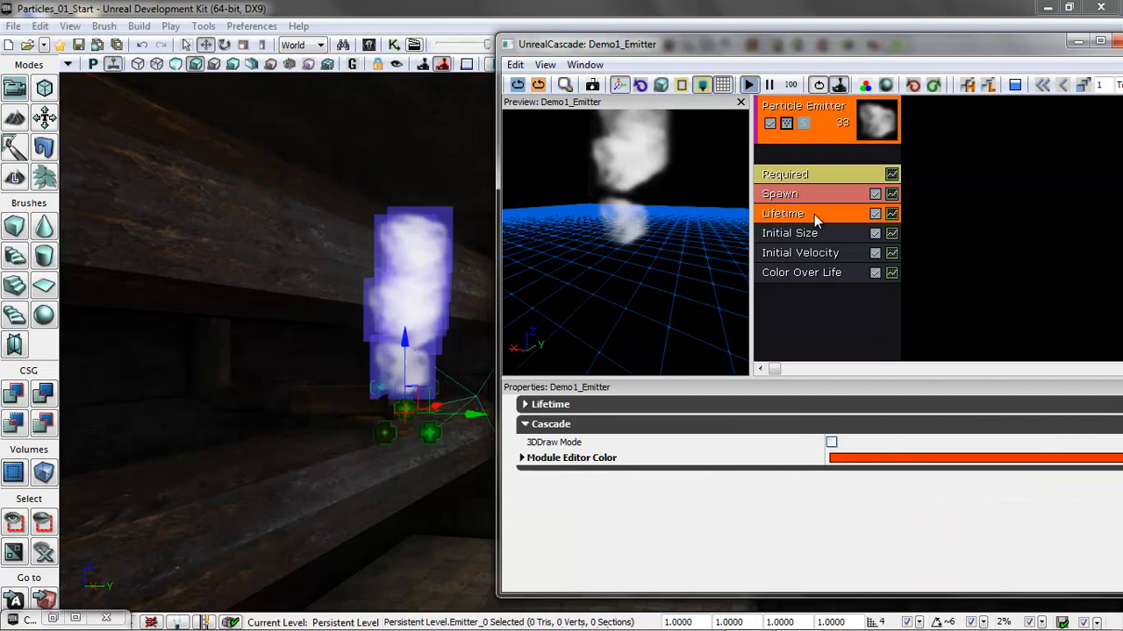
click(525, 404)
click(521, 423)
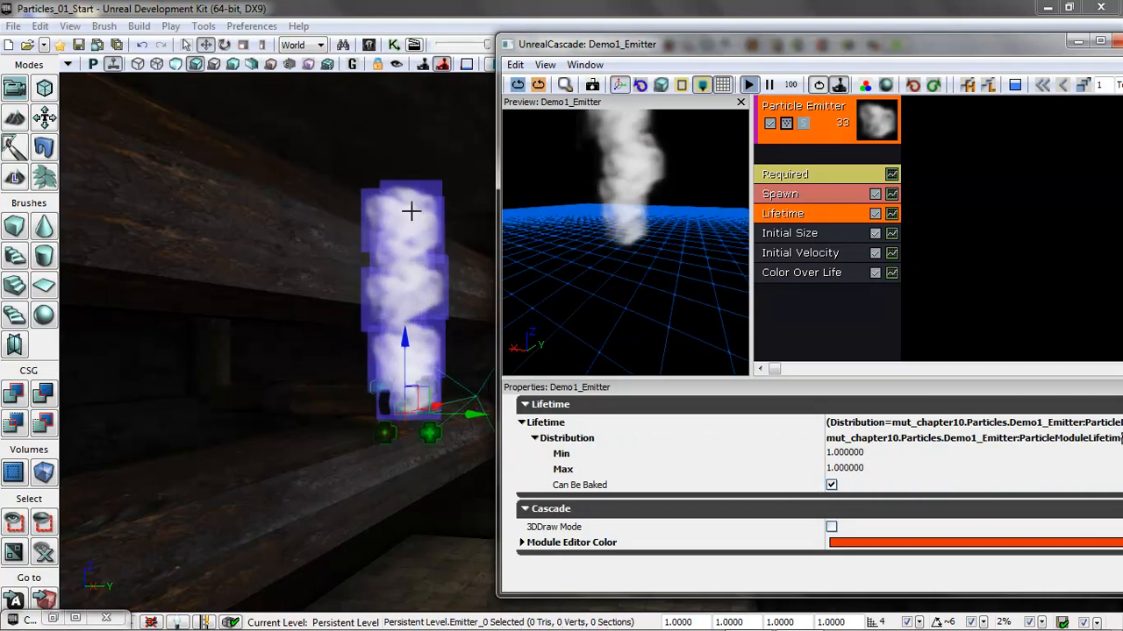
click(851, 468)
text(1.25)
key(Return)
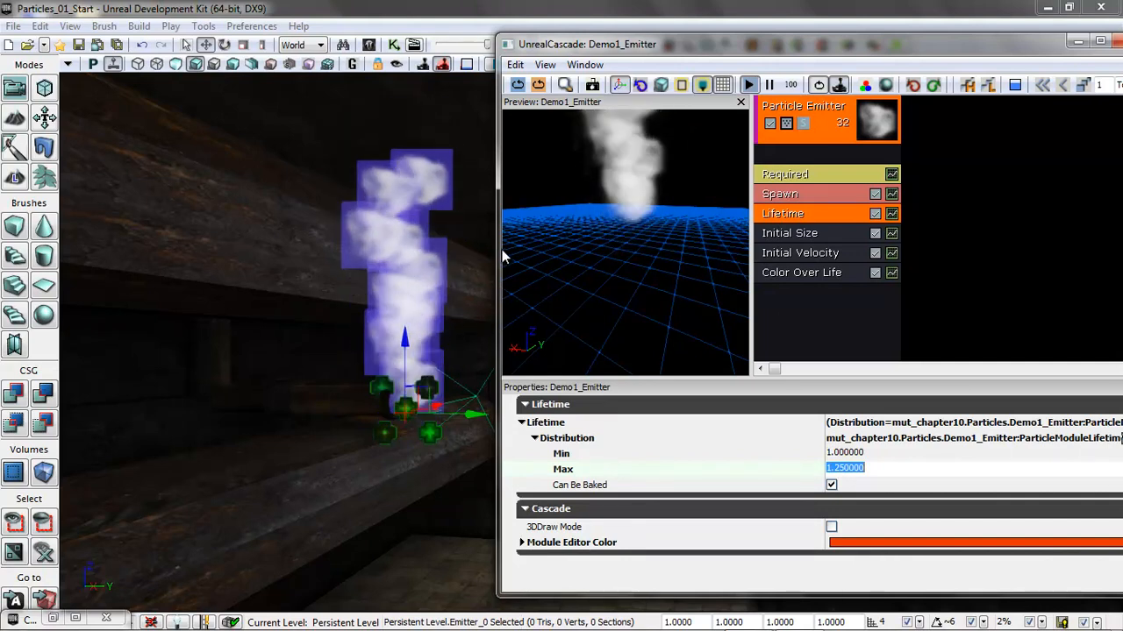
Step: Set the Max vector of the Initial Size module's Start Size distribution to 15 on X, Y and Z
click(807, 231)
click(524, 404)
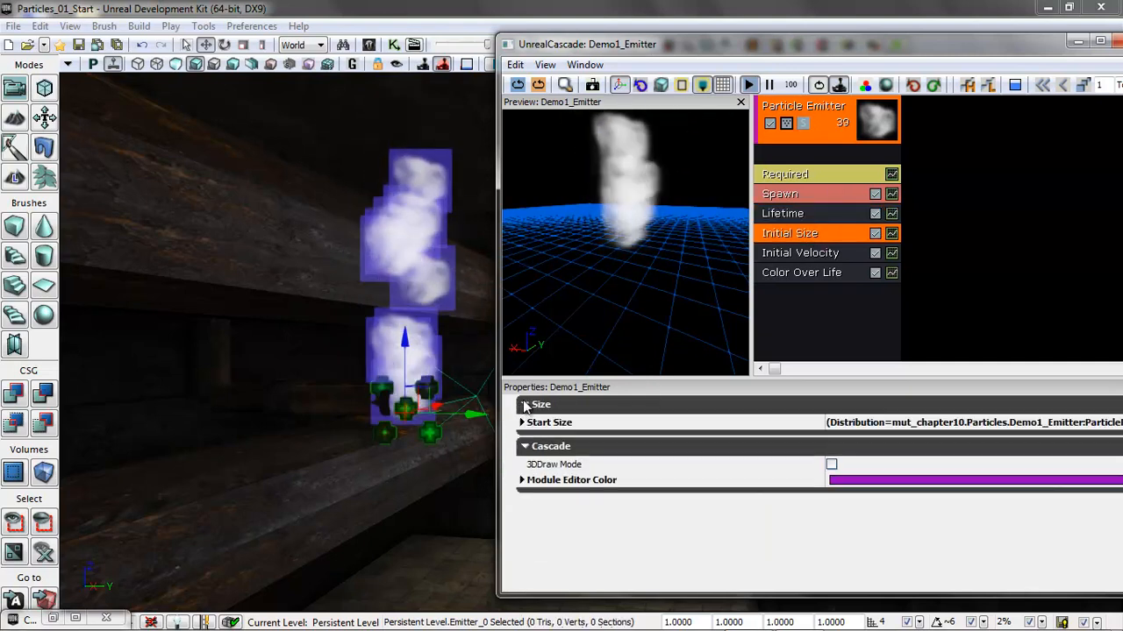
click(522, 422)
click(534, 438)
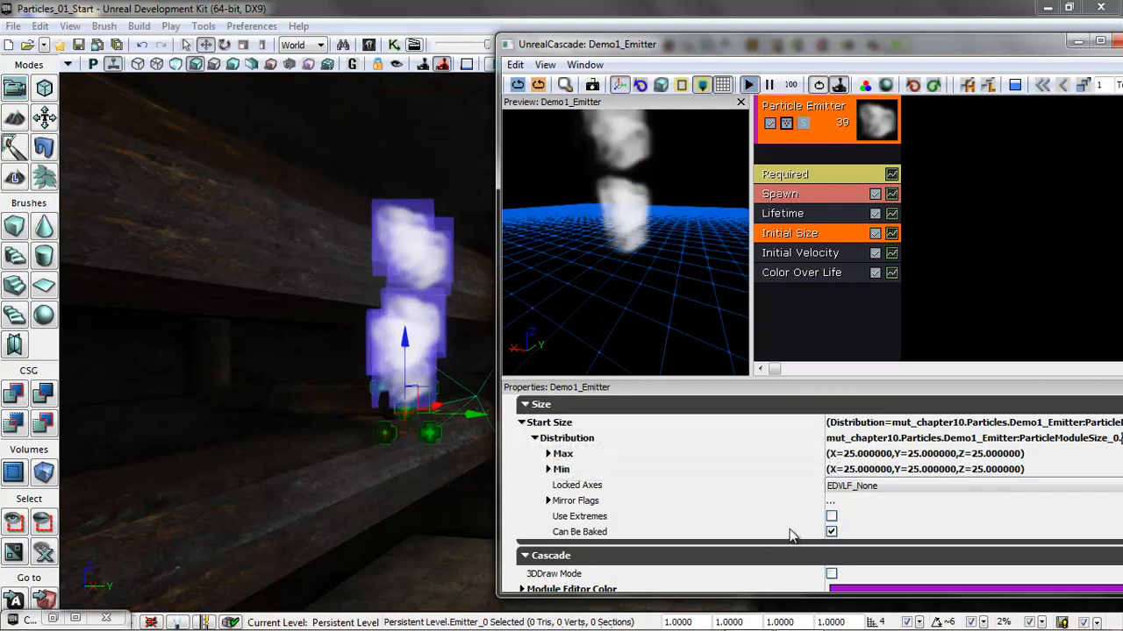
click(548, 453)
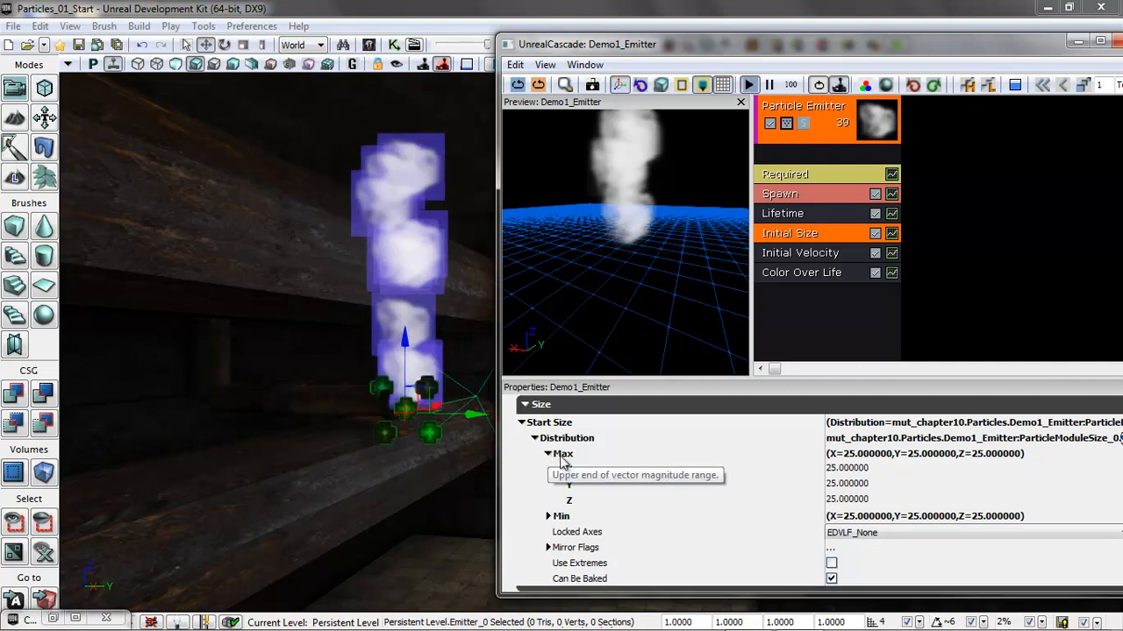
click(866, 472)
text(15)
key(Tab)
key(Tab)
text(15)
key(Return)
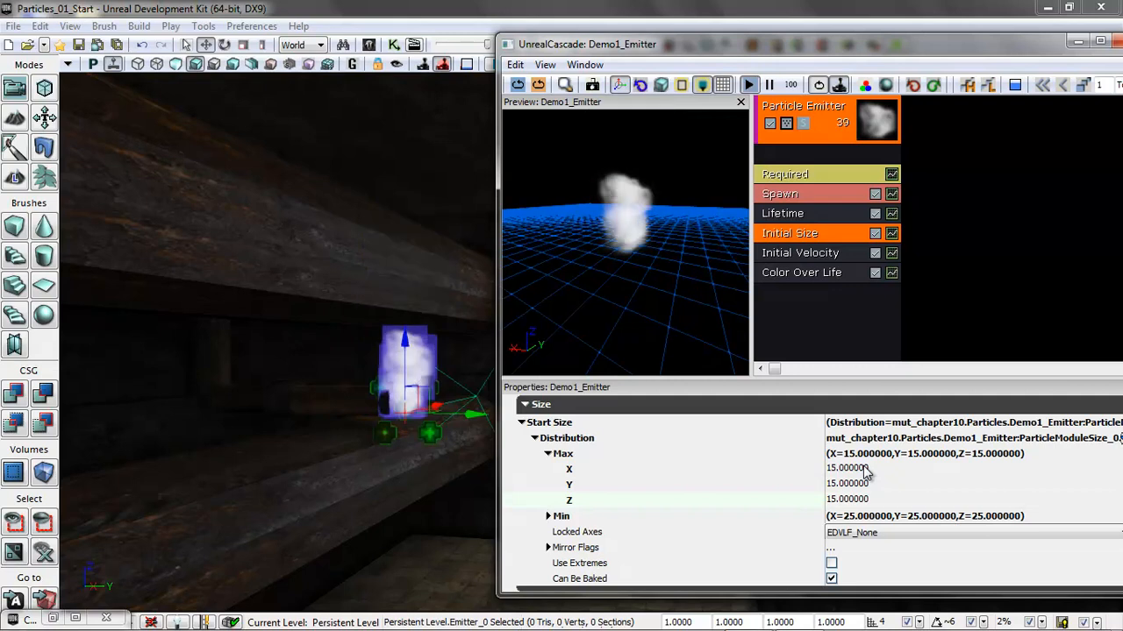
Step: Set the Min vector of the Initial Size module's Start Size distribution to 5 on X, Y and Z
click(549, 516)
click(868, 531)
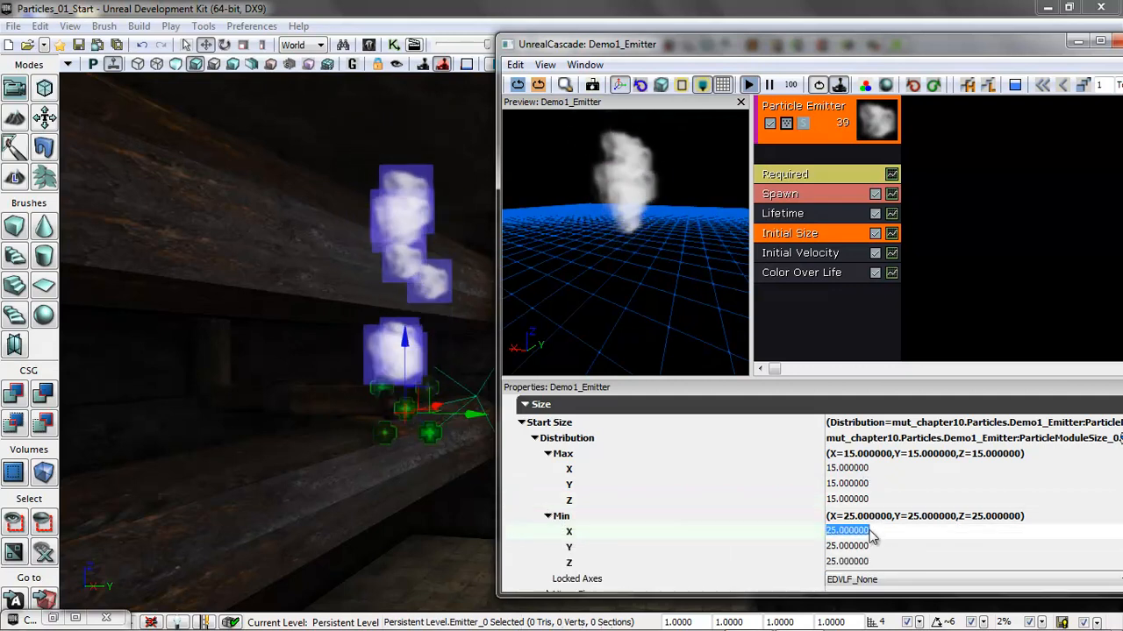
text(5)
click(873, 547)
text(5)
click(864, 563)
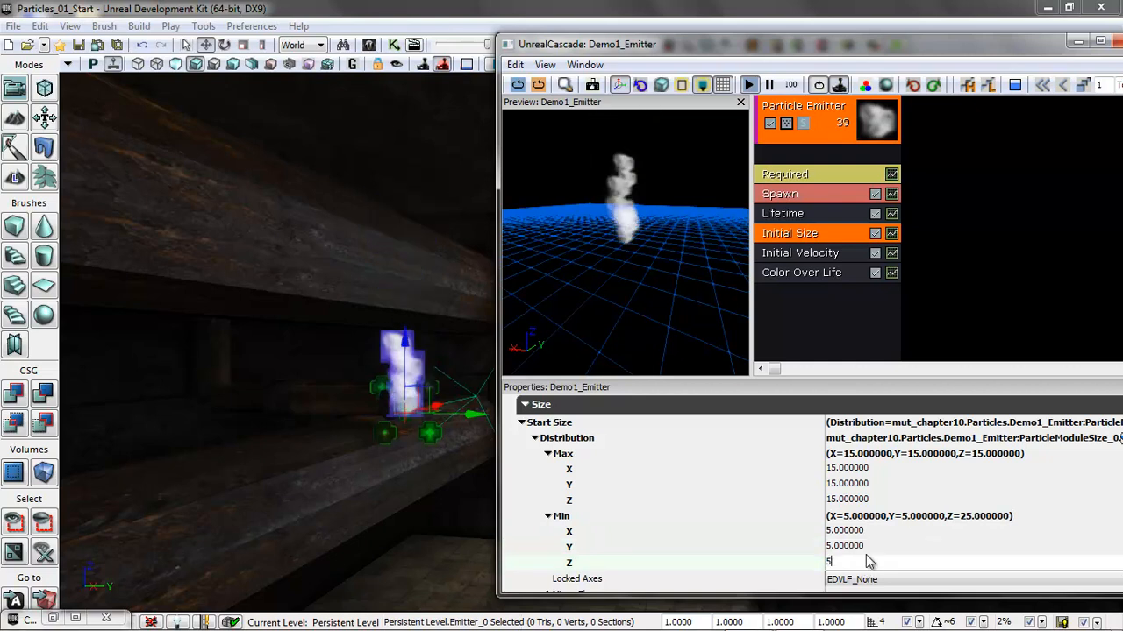
text(5)
click(868, 532)
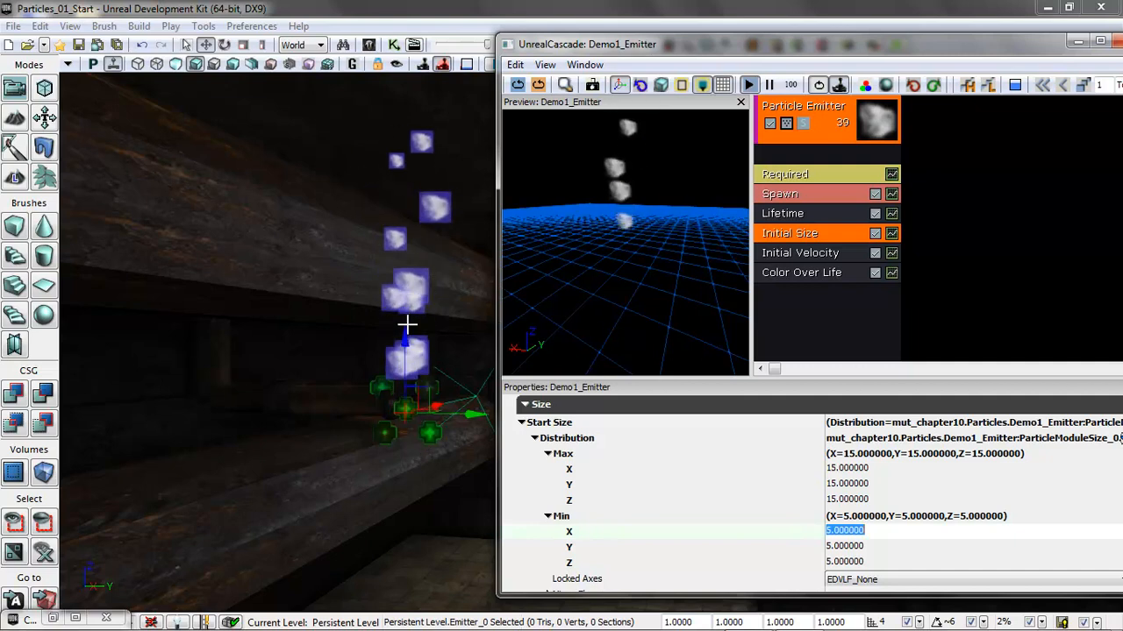
Step: Set the Max Y value of the Initial Velocity module's Start Velocity distribution to 90
click(775, 256)
click(525, 423)
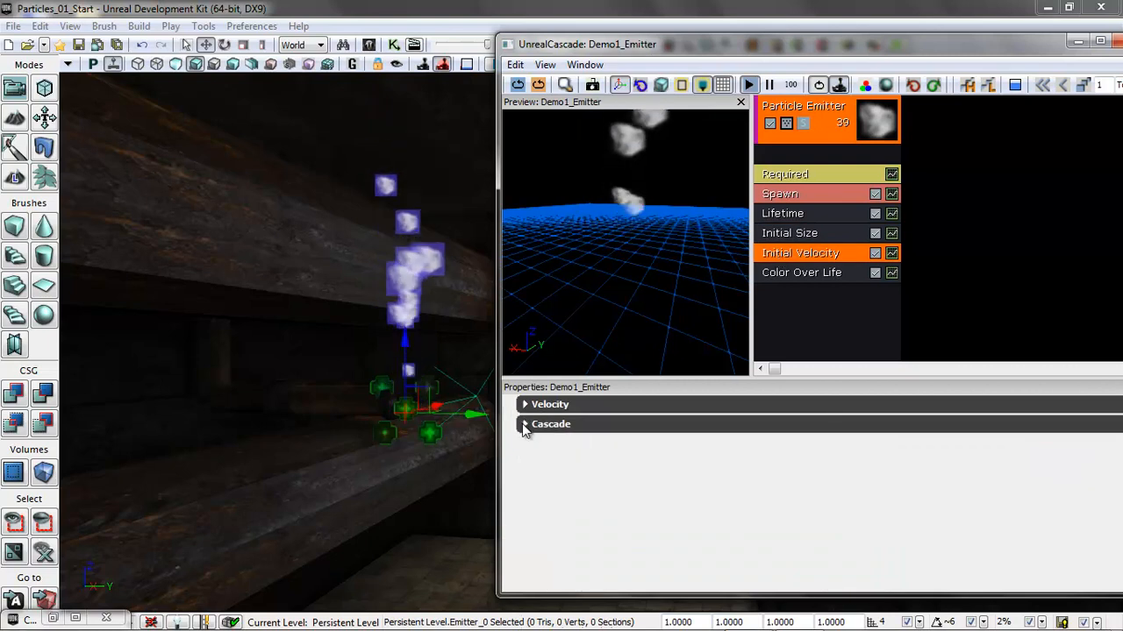
click(525, 405)
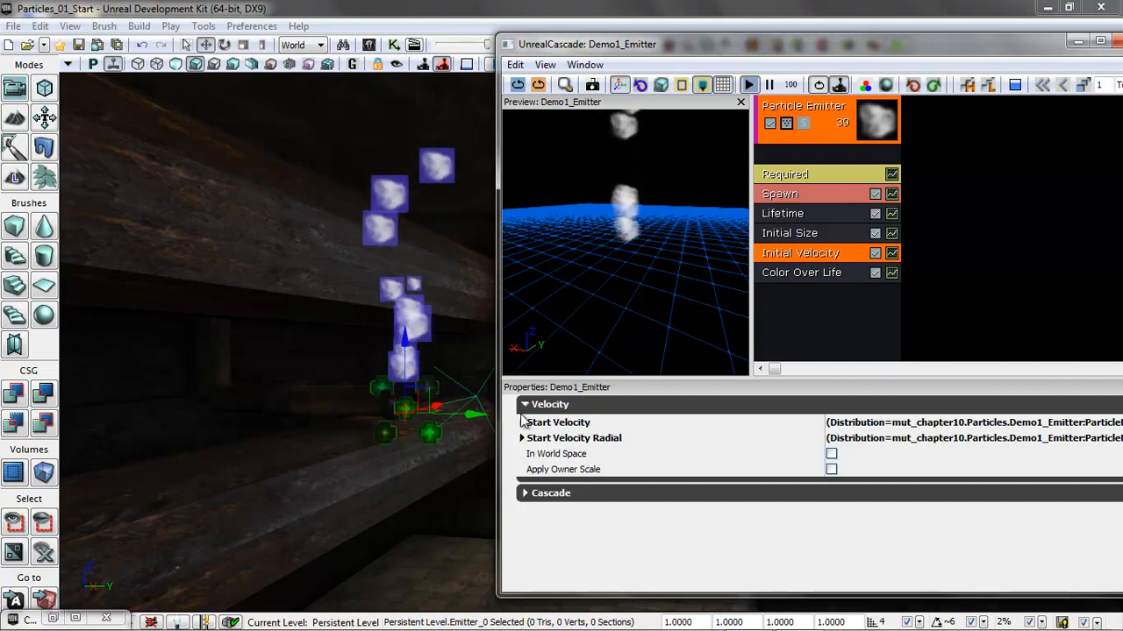
click(522, 422)
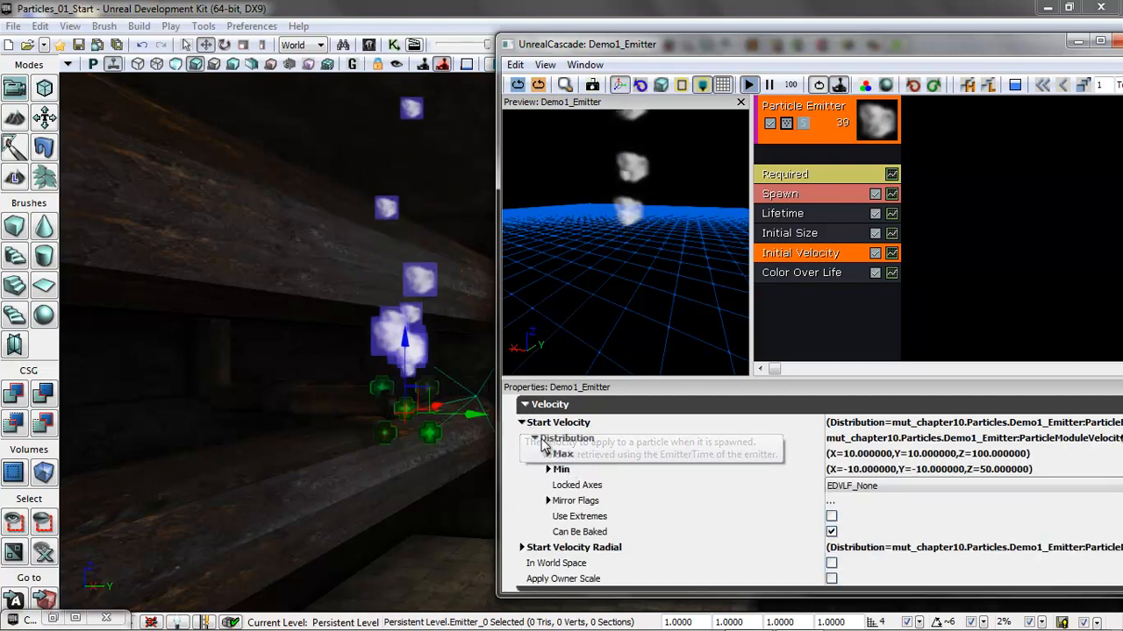
click(548, 454)
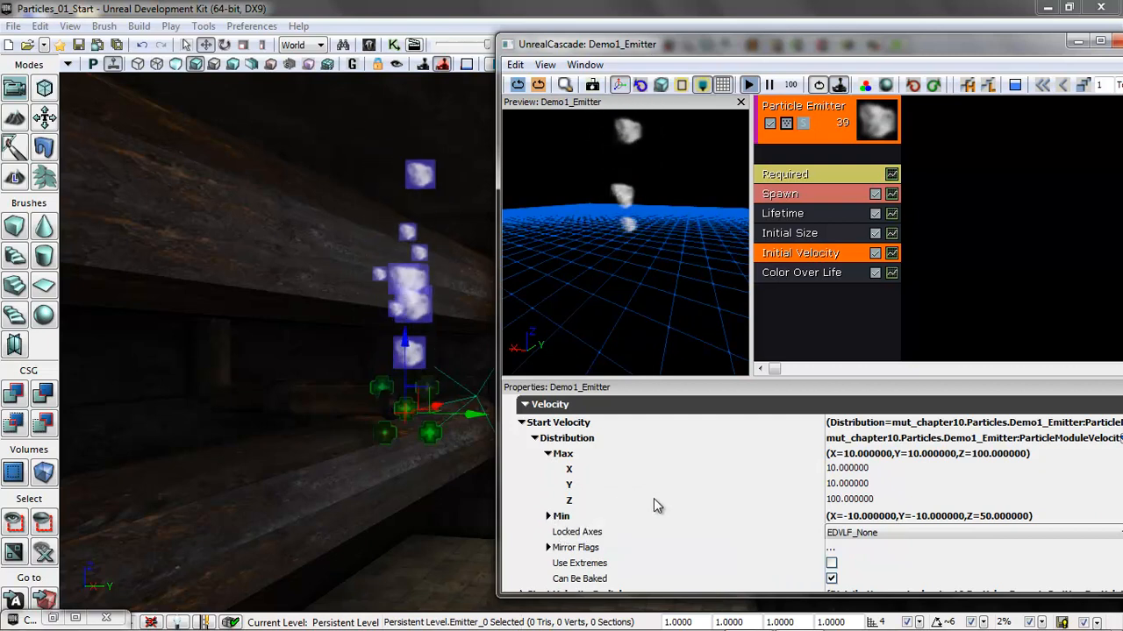
click(853, 486)
text(90)
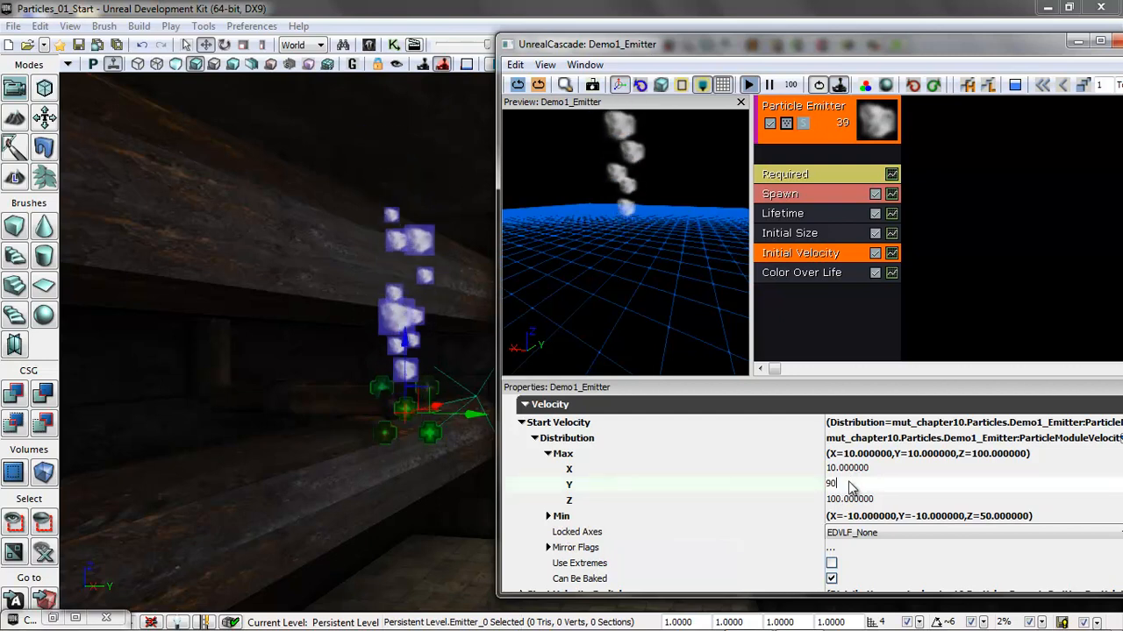
click(874, 496)
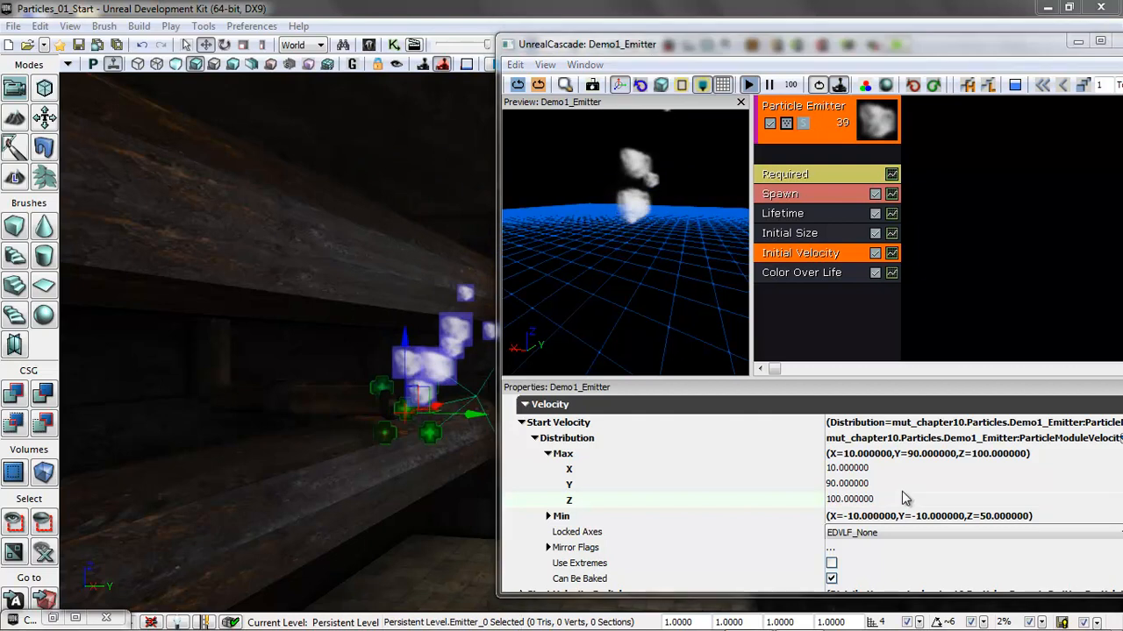
Step: Set the Max Z value of the Start Velocity distribution to 25
click(862, 502)
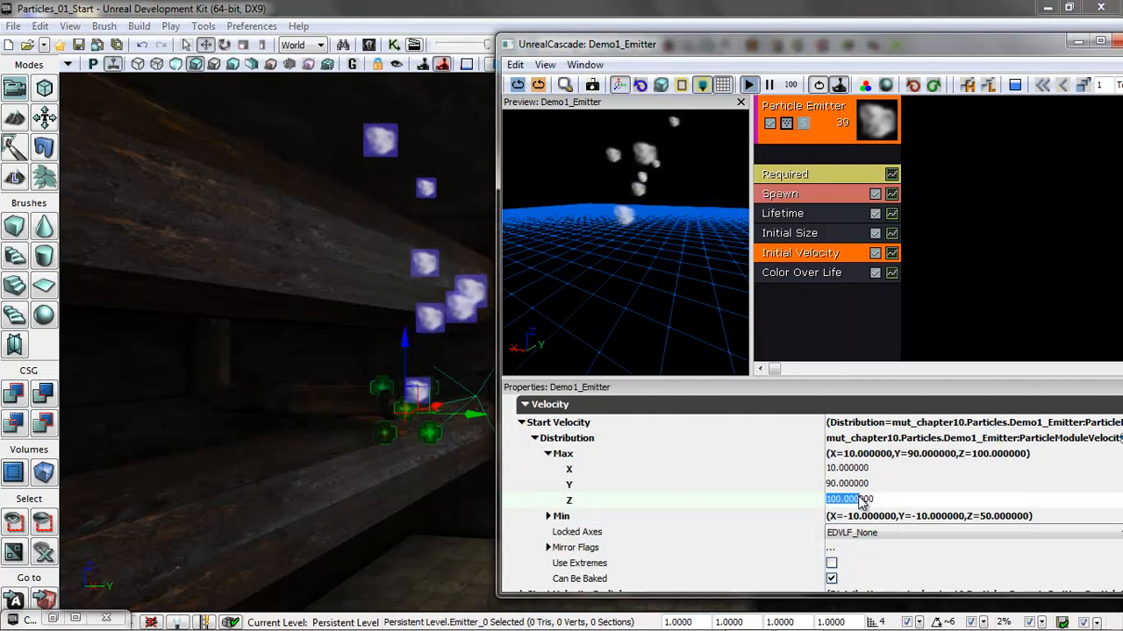
text(25)
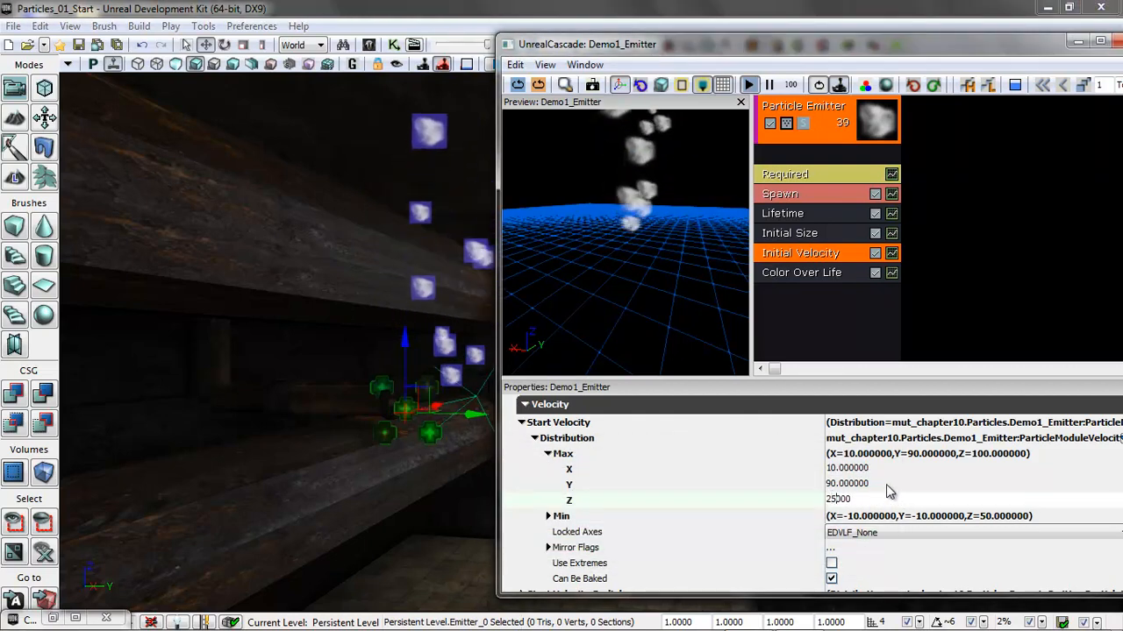
key(Return)
text(25)
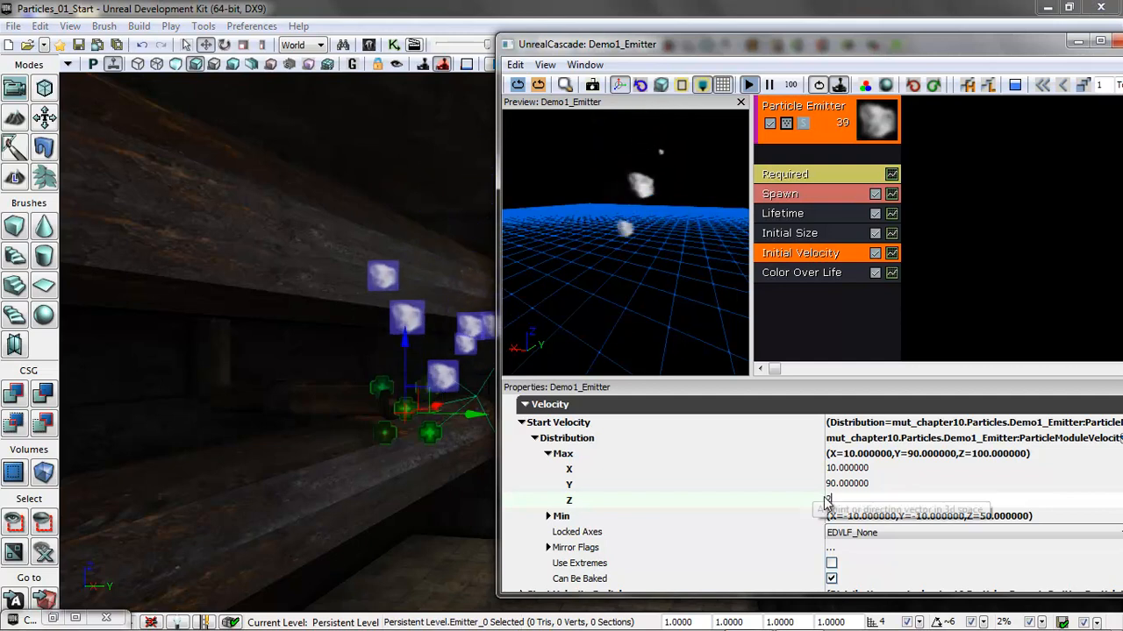
click(879, 481)
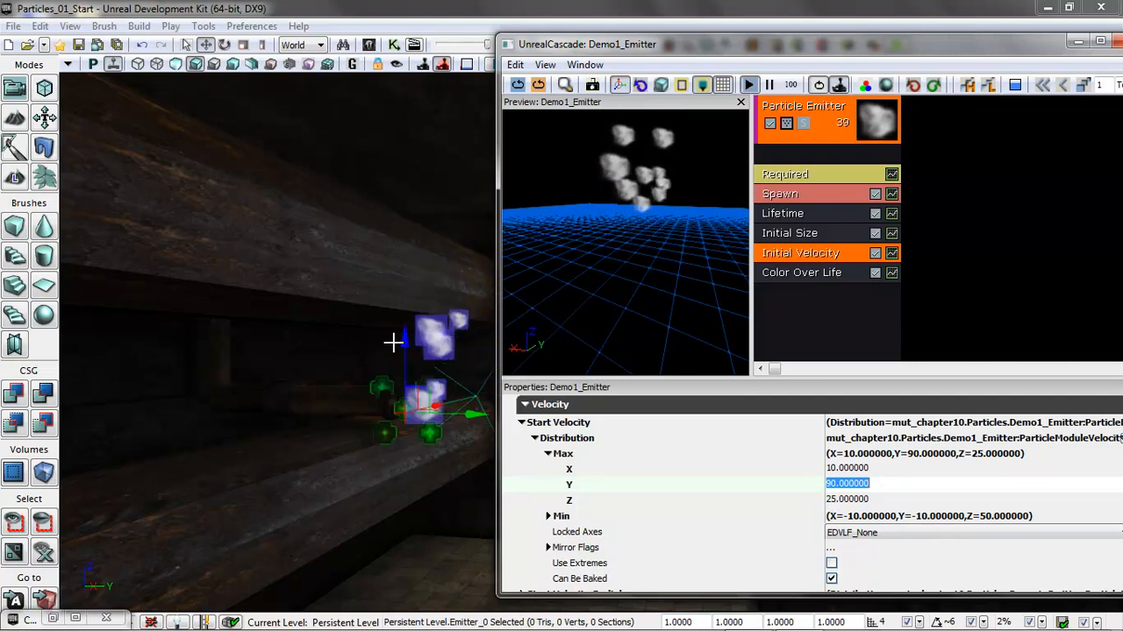
Step: Set the Min vector of the Start Velocity distribution to 50 on Y and 0 on Z, and uncover more of the level viewport
click(547, 516)
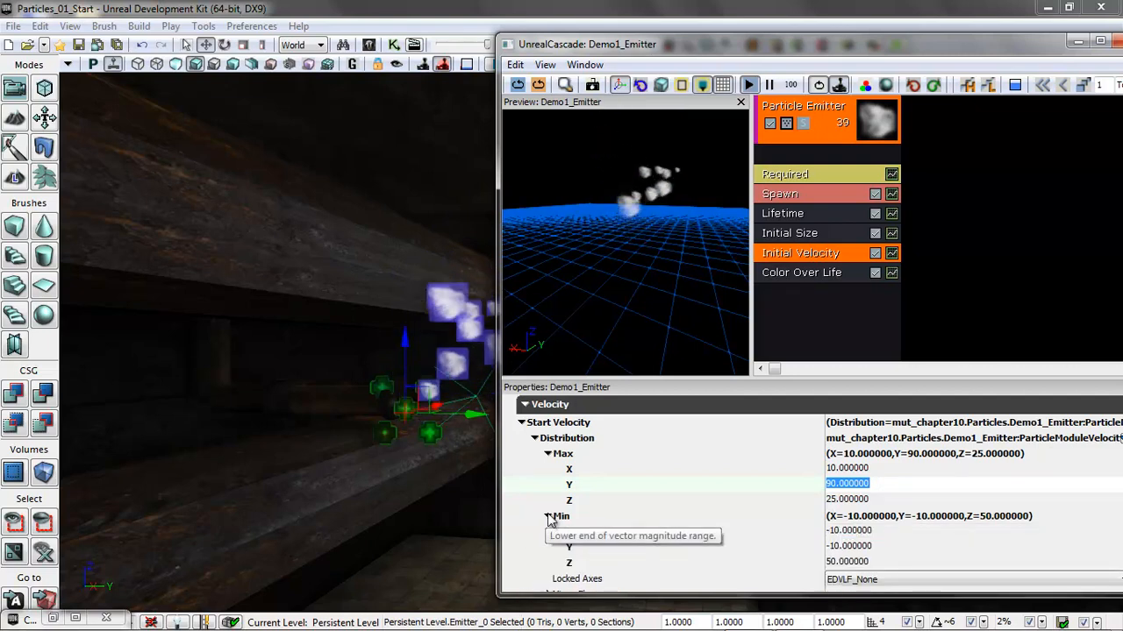
click(847, 546)
text(50)
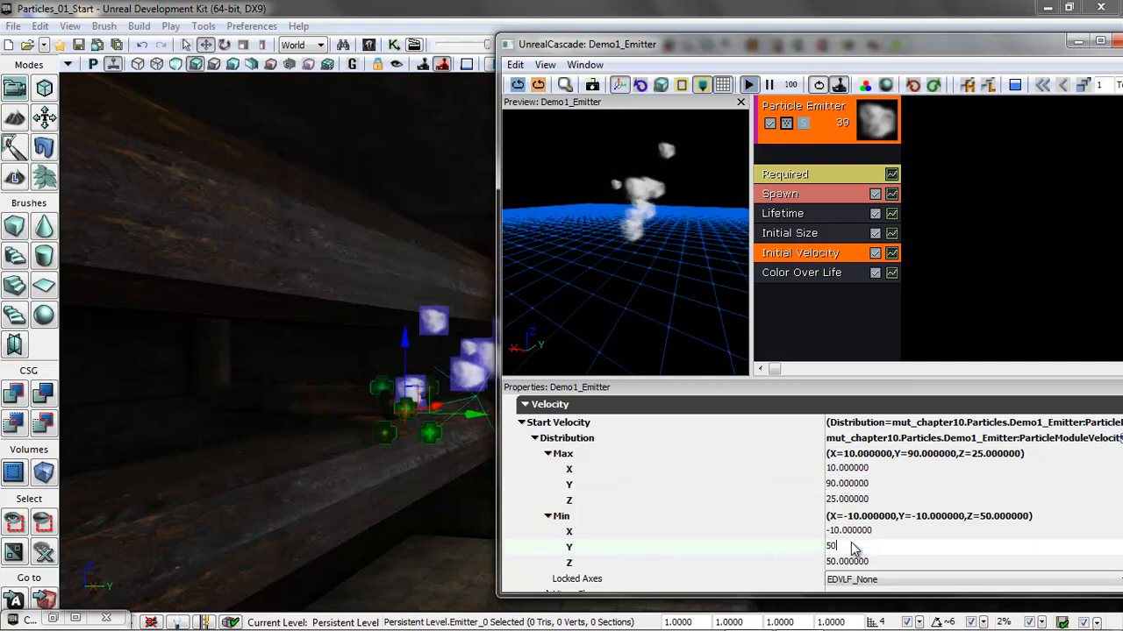
key(Tab)
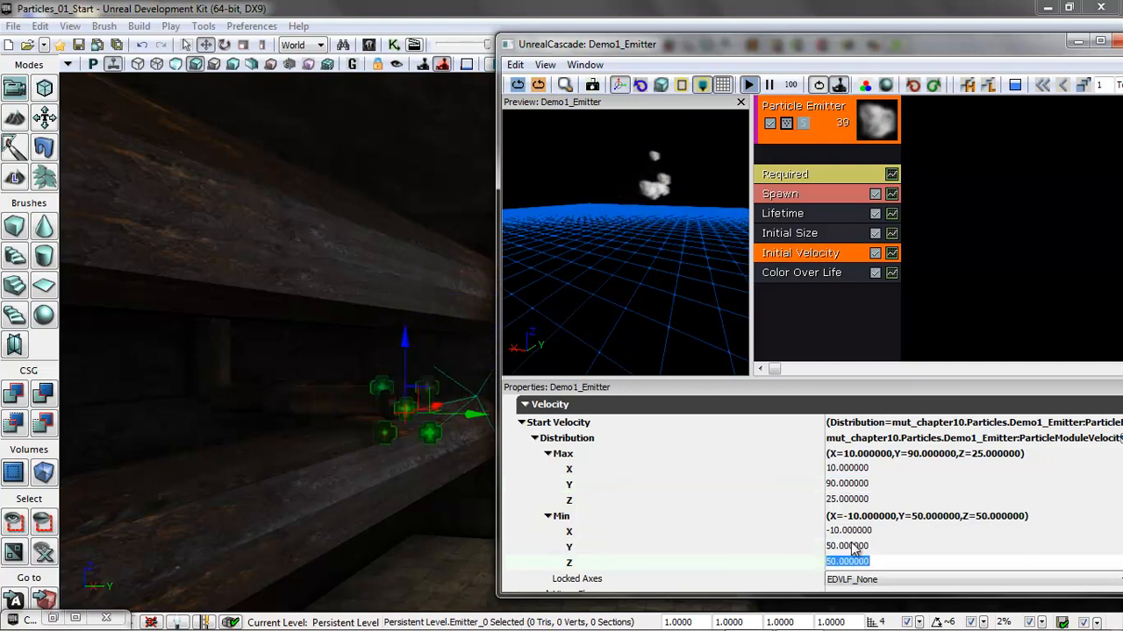
text(0)
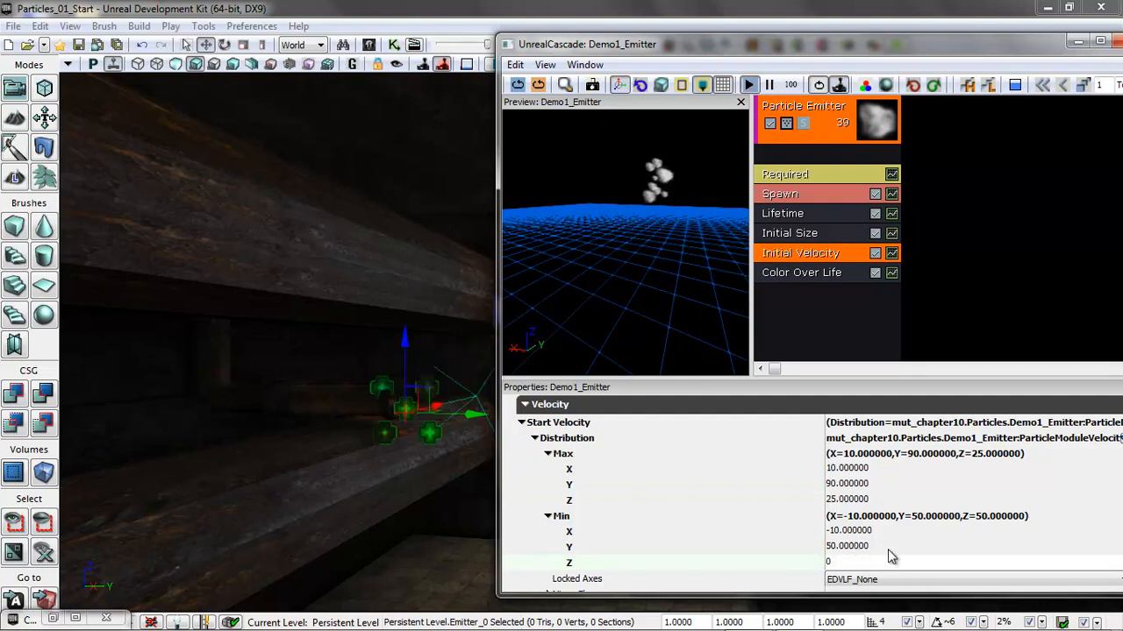
click(891, 549)
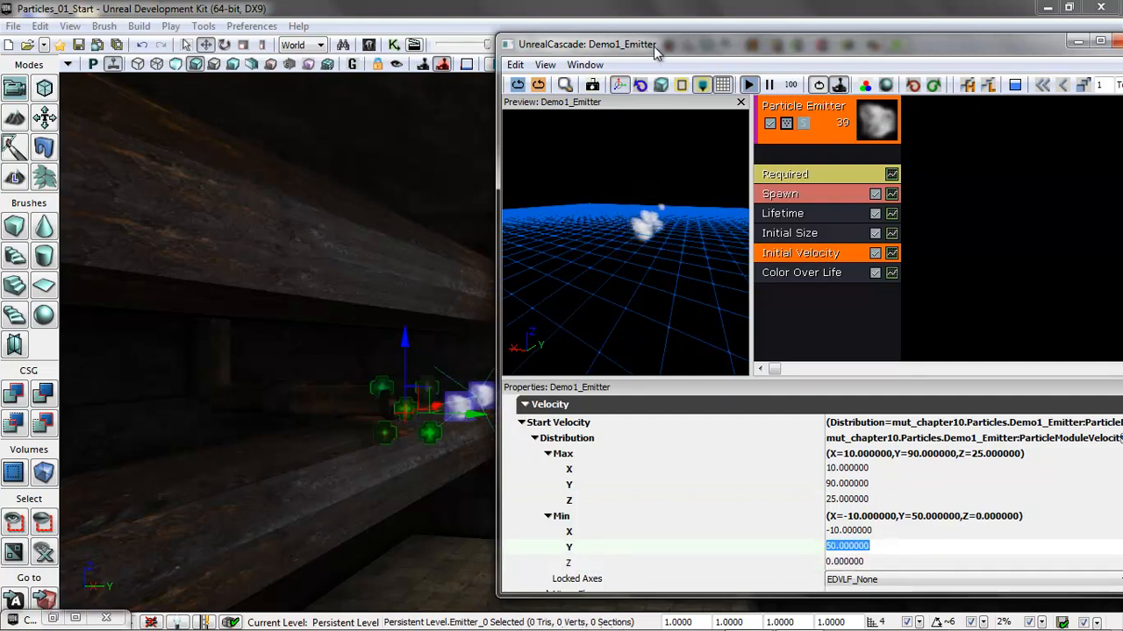
drag(653, 45, 721, 39)
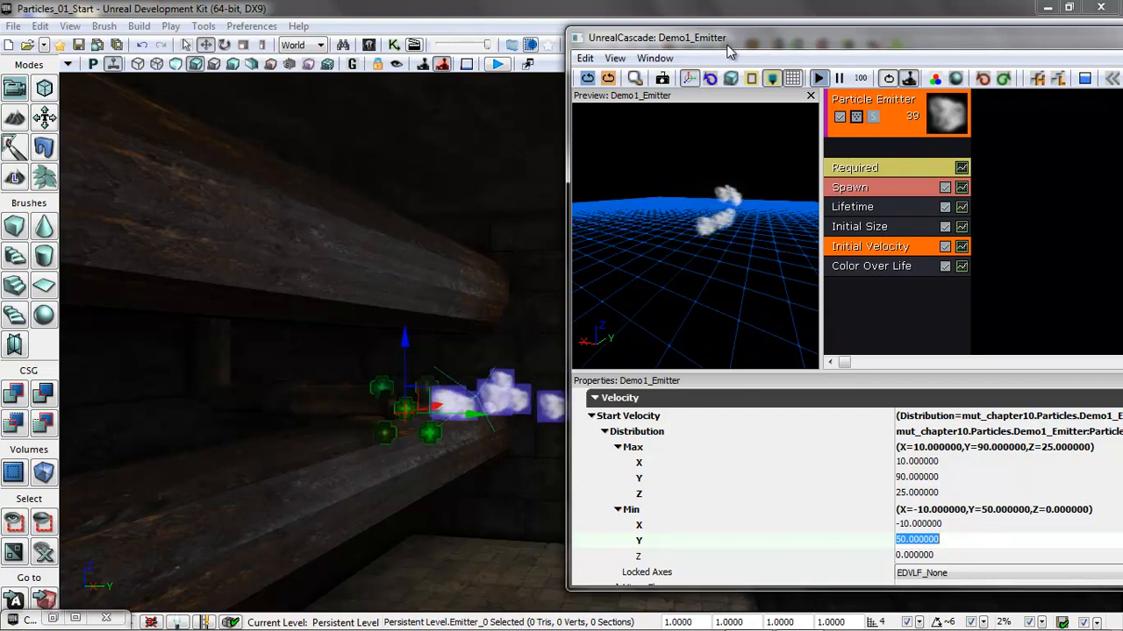
Step: Set the Out Val of point [0] in the Color Over Life module's Alpha Over Life constant curve to 0.5
click(874, 265)
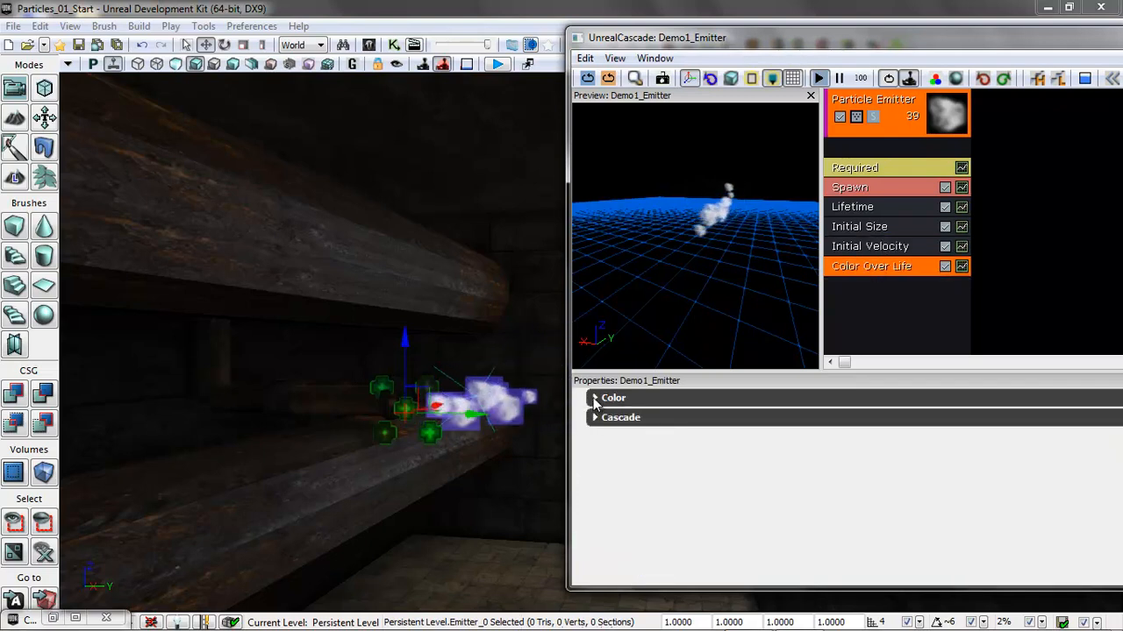
click(595, 399)
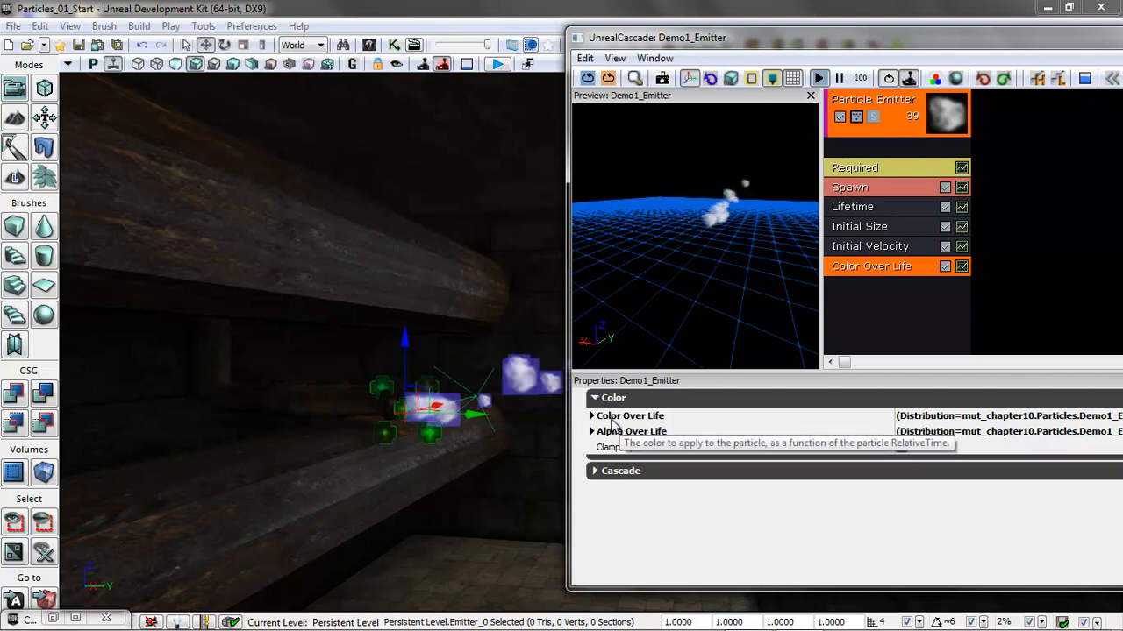
click(592, 431)
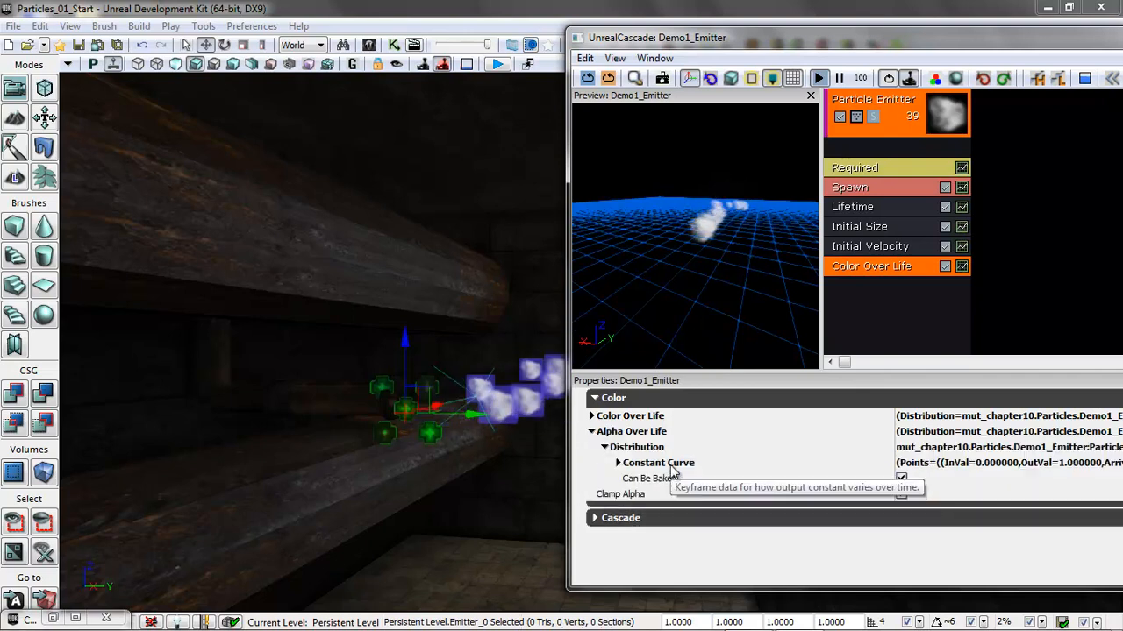
click(618, 463)
click(631, 479)
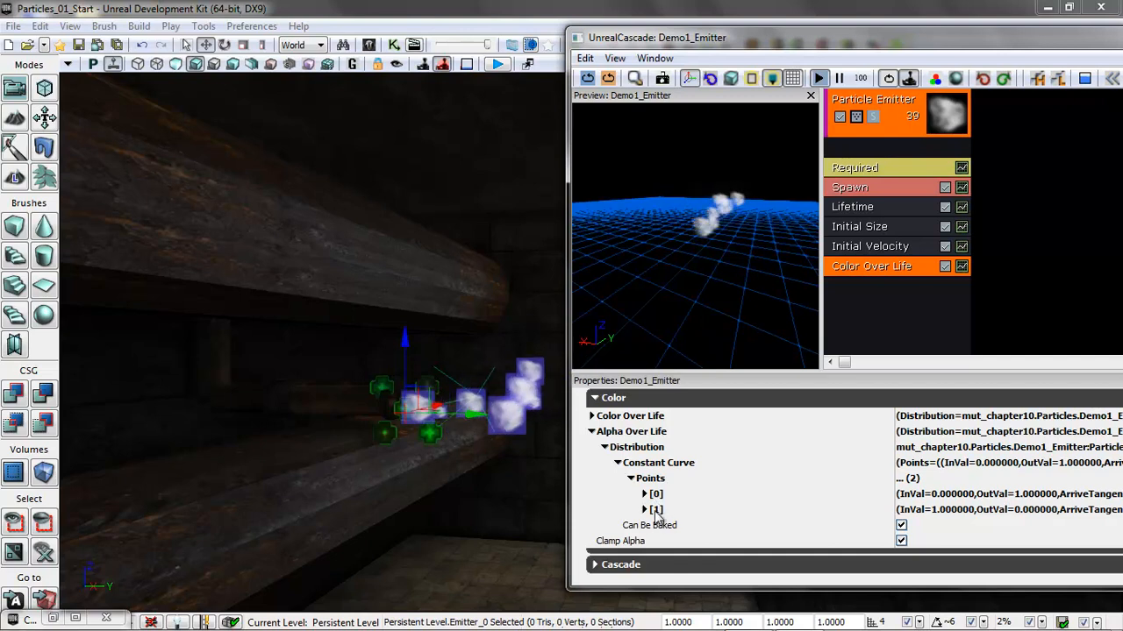
click(644, 494)
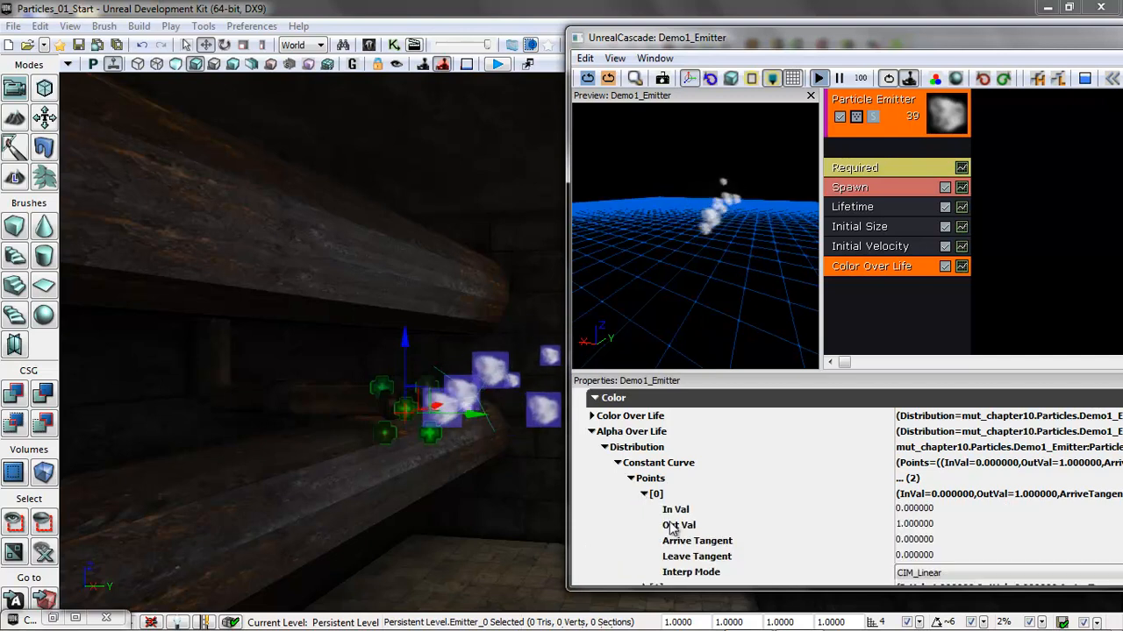
click(916, 525)
text(.5)
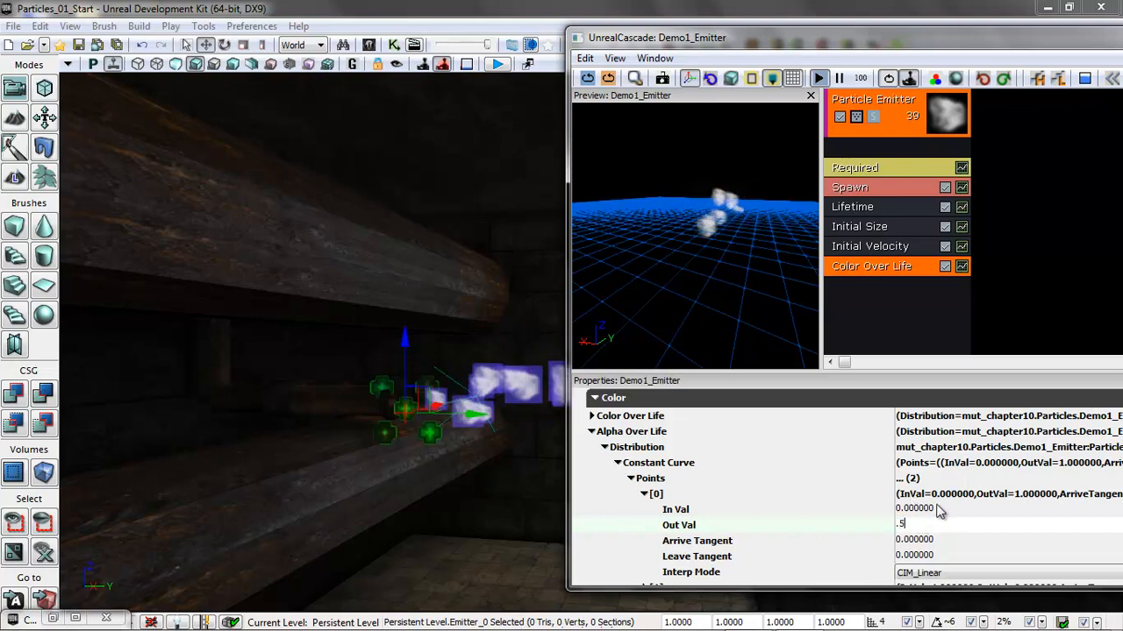
key(Return)
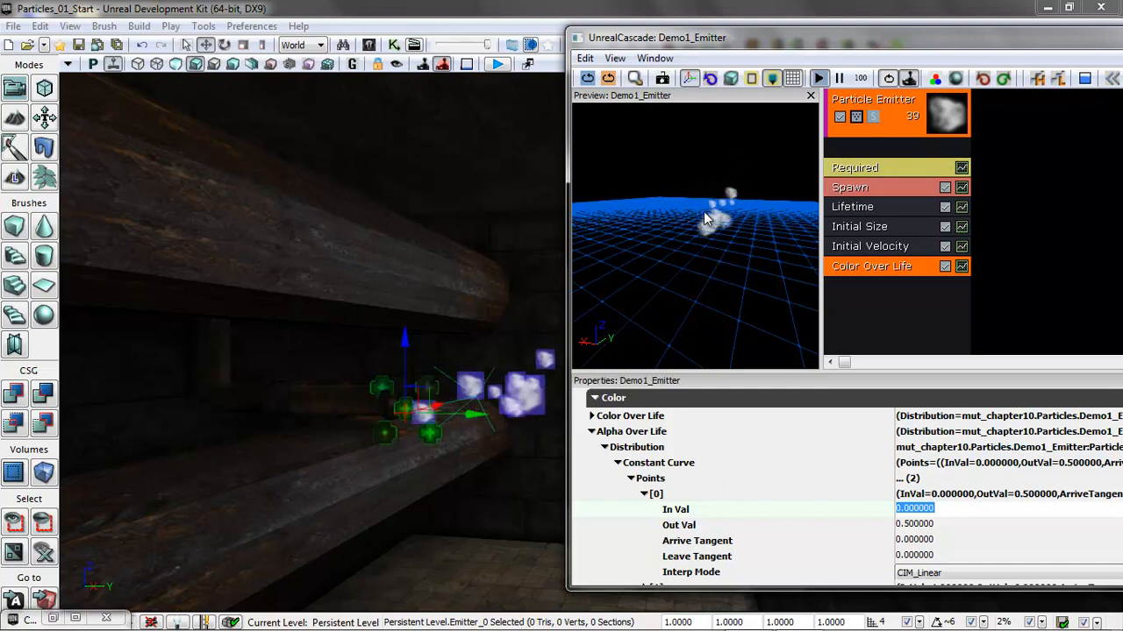
Step: Try an Out Val of 1 for point [1] of the Alpha Over Life constant curve
drag(770, 37, 659, 26)
drag(1106, 436, 1104, 498)
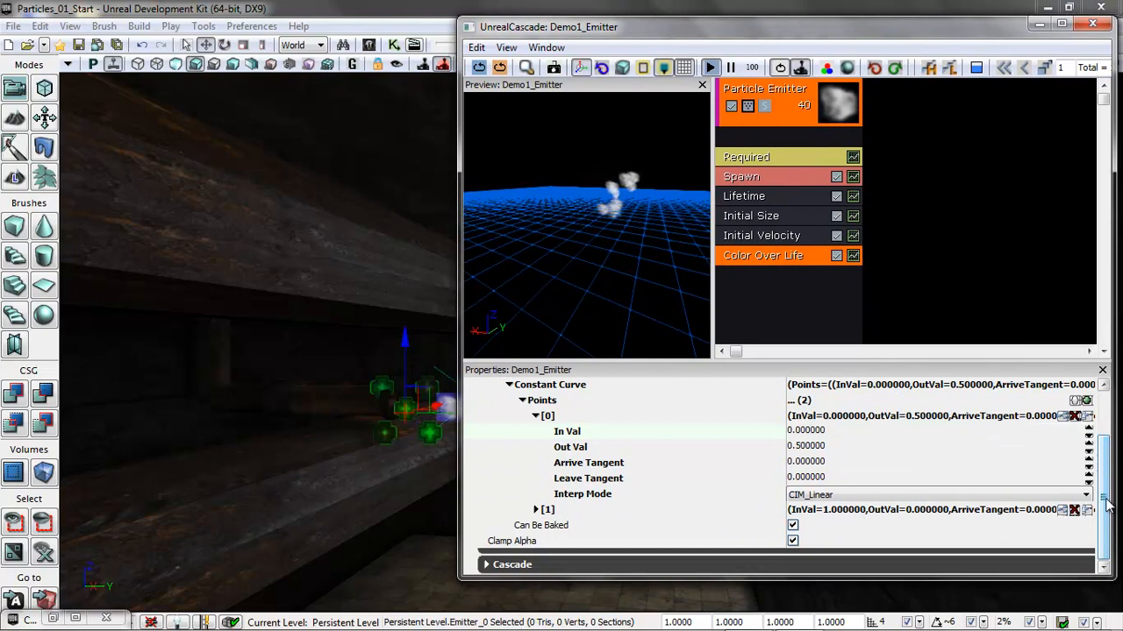
click(537, 511)
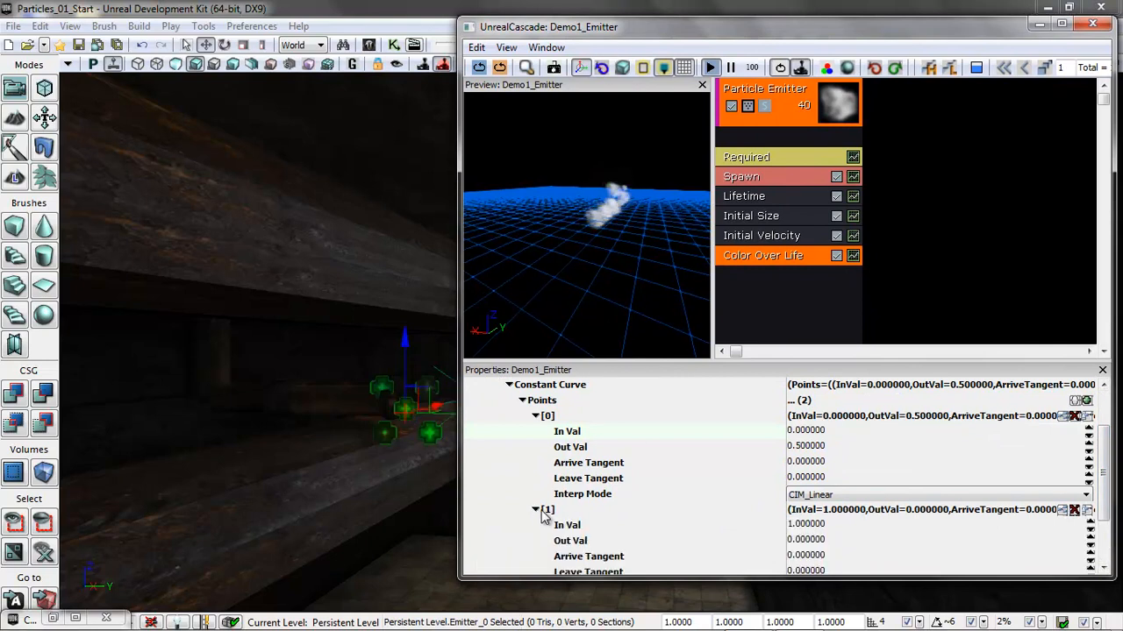
click(813, 541)
text(1)
click(833, 525)
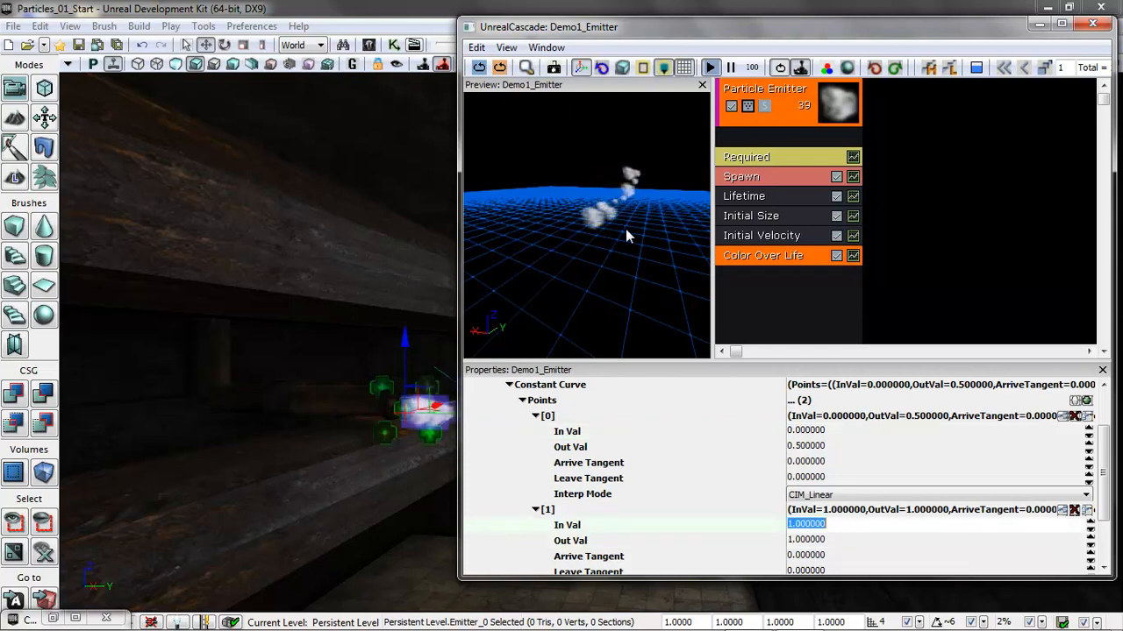
Step: Set the Out Val of point [1] in the Alpha Over Life curve back to 0
click(828, 542)
text(0)
click(835, 525)
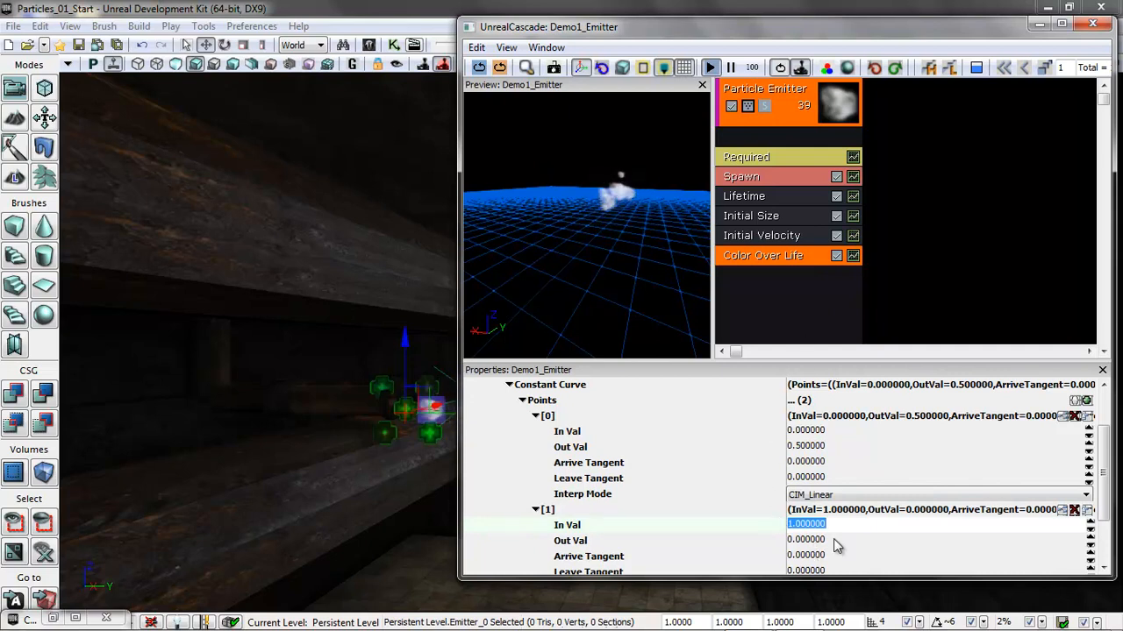
scroll(699, 424, up, 2)
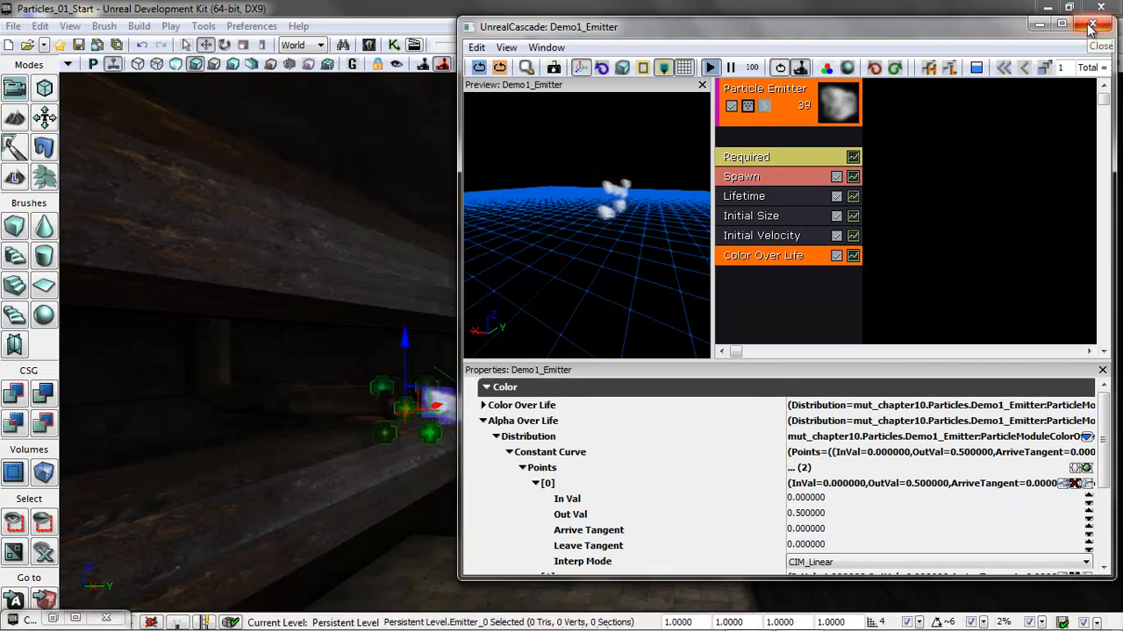
Step: Frame the particles up close in the Cascade preview, save that view as Demo1_Emitter's thumbnail, and close the Cascade editor
mouse_move(602, 213)
mouse_down()
mouse_move(591, 200)
mouse_move(604, 239)
mouse_move(600, 198)
mouse_move(596, 220)
mouse_up()
right_drag(597, 221, 601, 216)
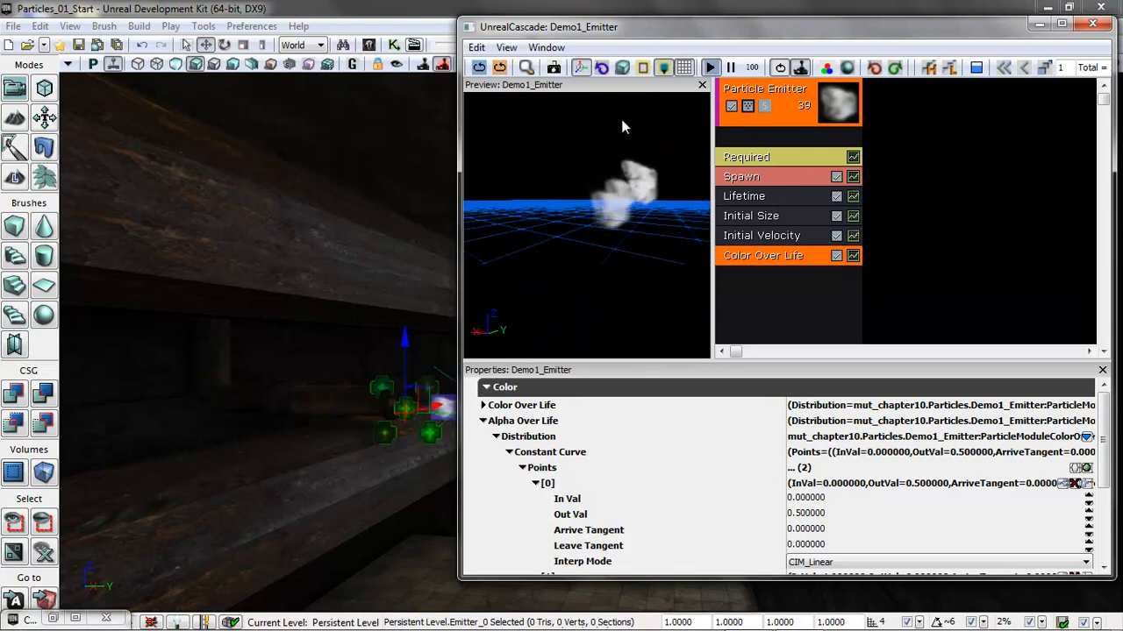
drag(593, 229, 651, 244)
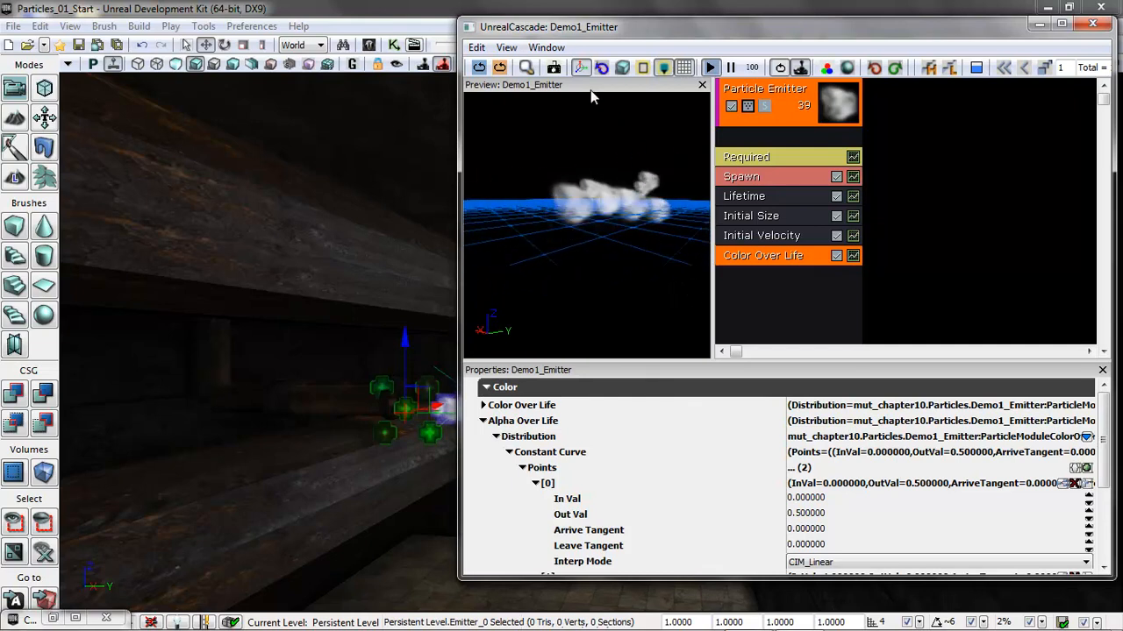
click(553, 68)
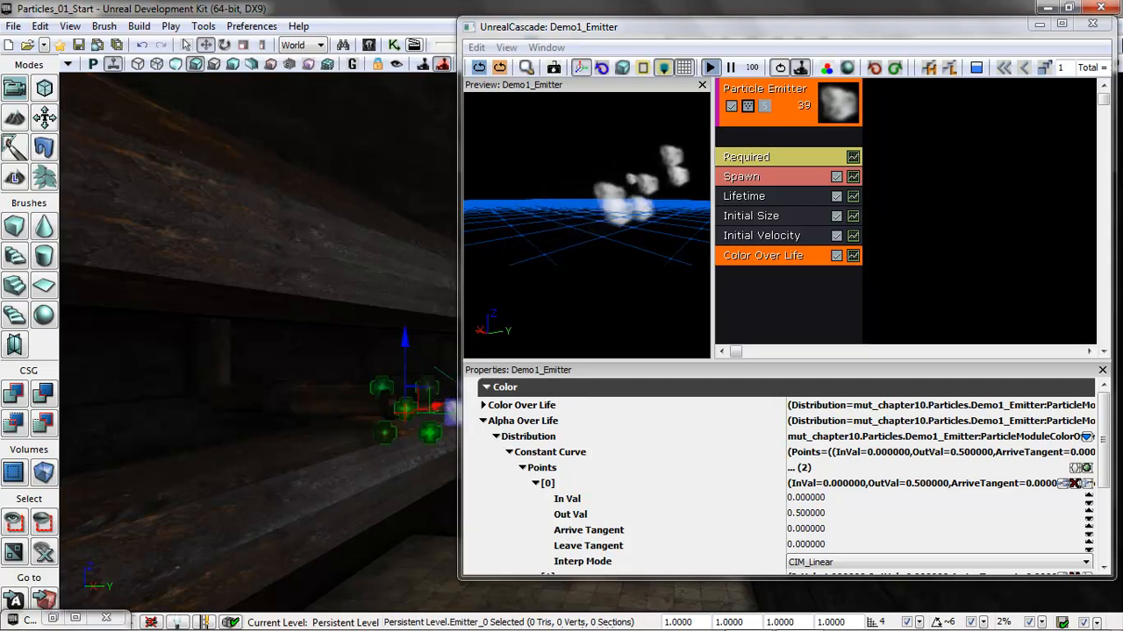
click(1091, 23)
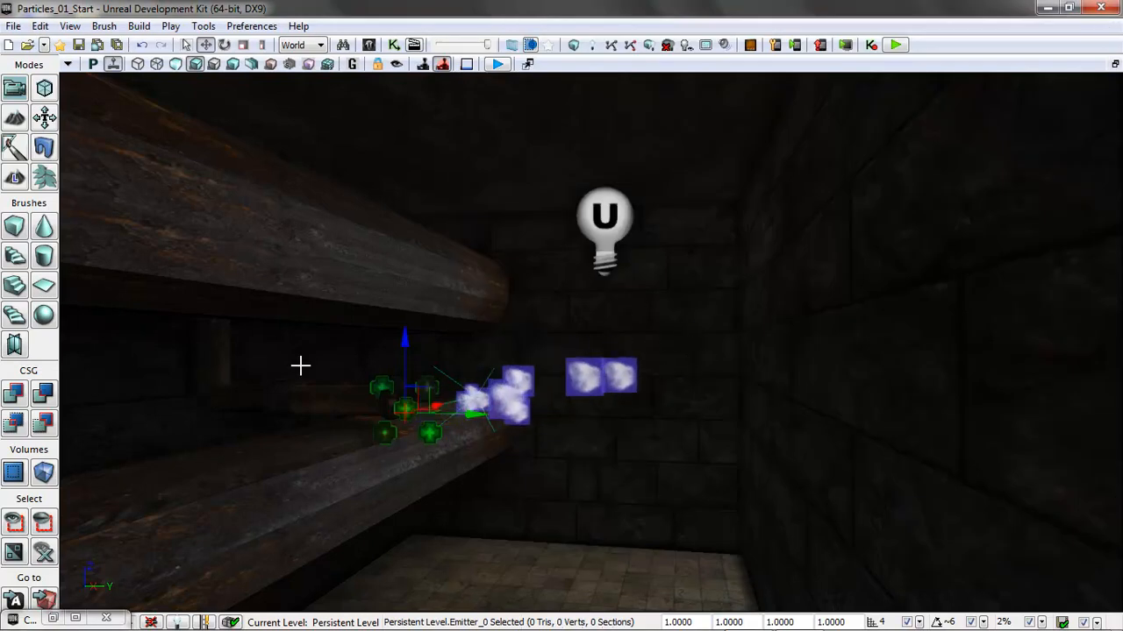
Step: Deselect the steam emitter in the level and save the MUT_Chapter10 package
click(491, 523)
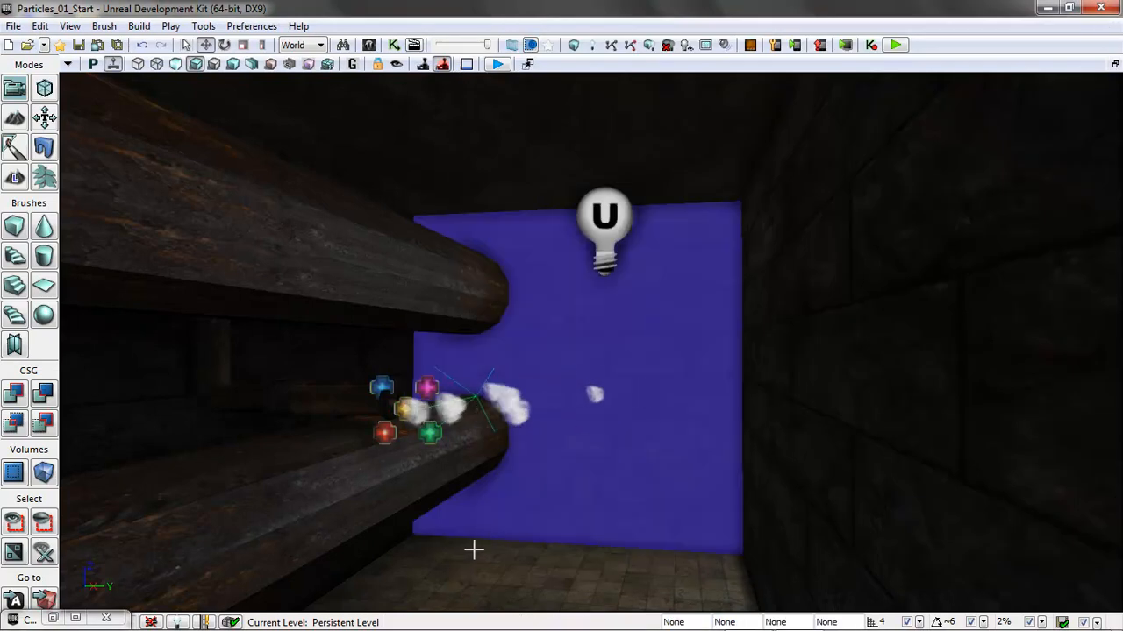
click(470, 549)
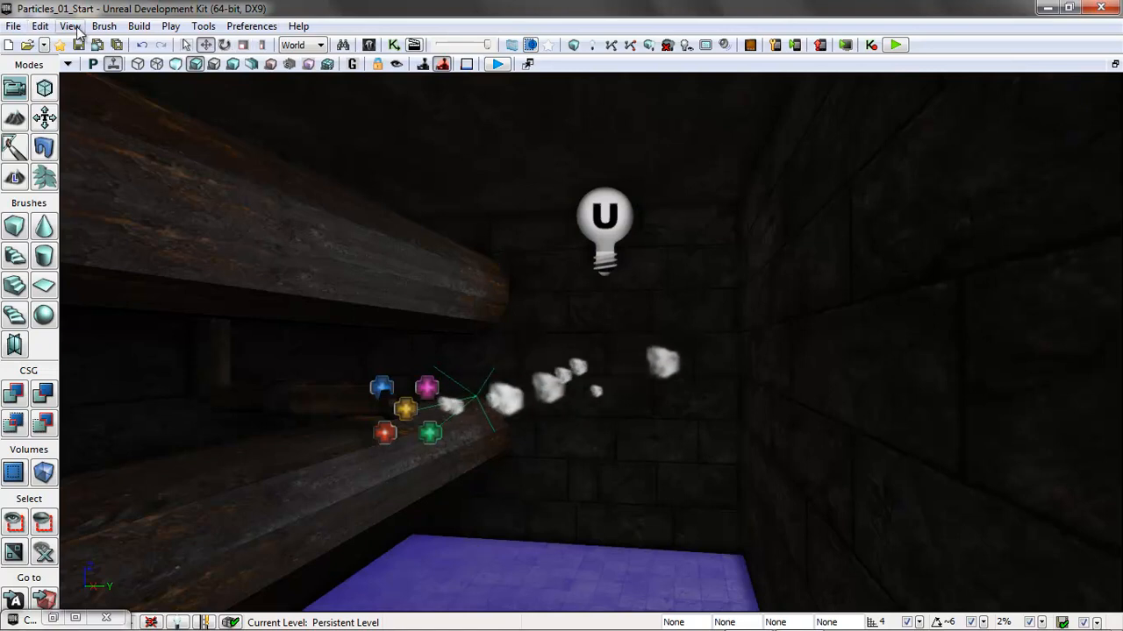
click(53, 620)
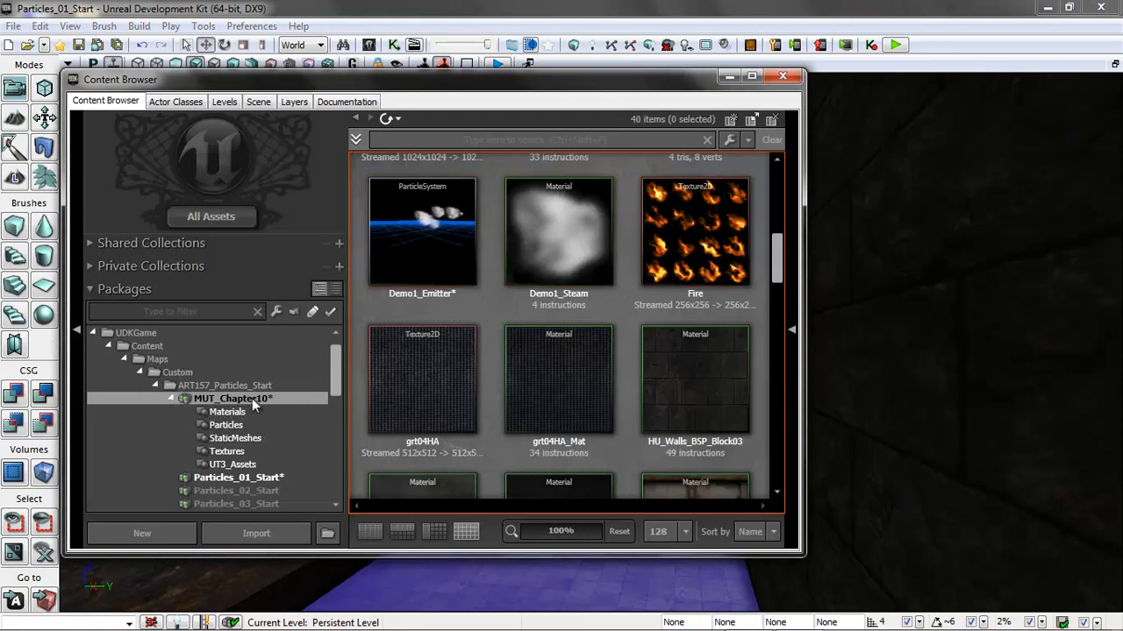
right_click(244, 403)
click(263, 406)
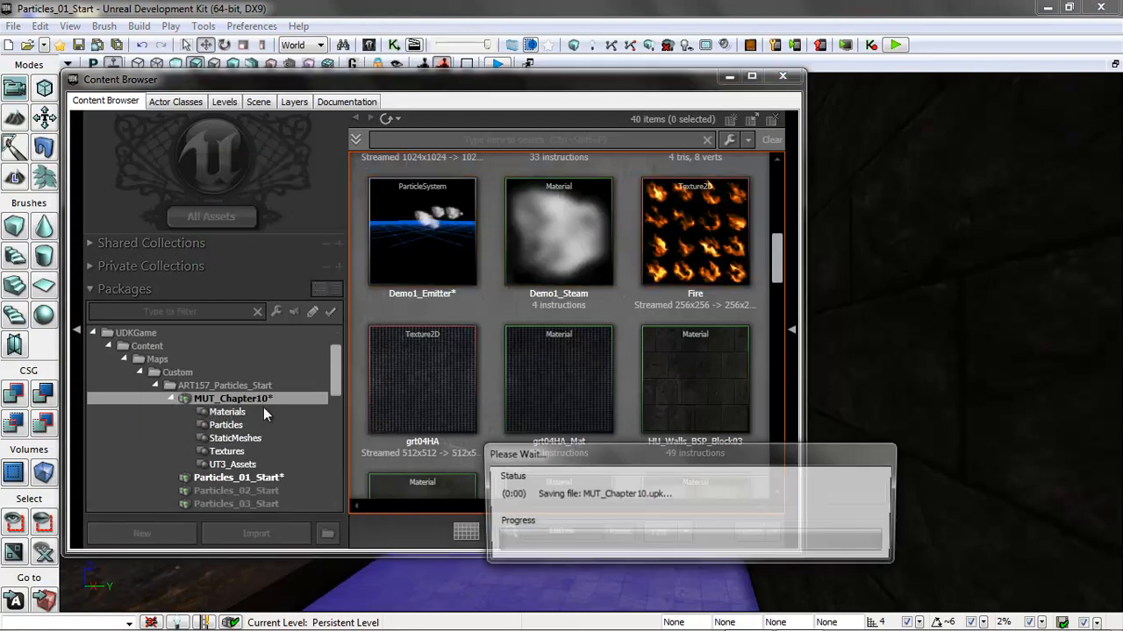
Step: Save the current level as a new map file named Particles_01_Final.udk
click(15, 26)
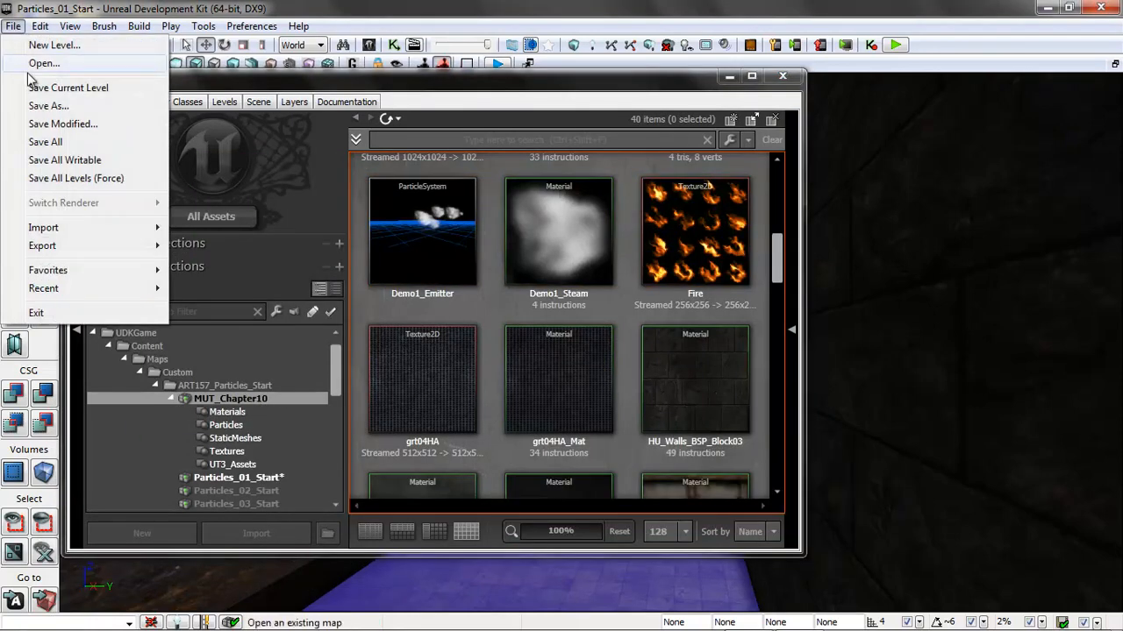
click(44, 106)
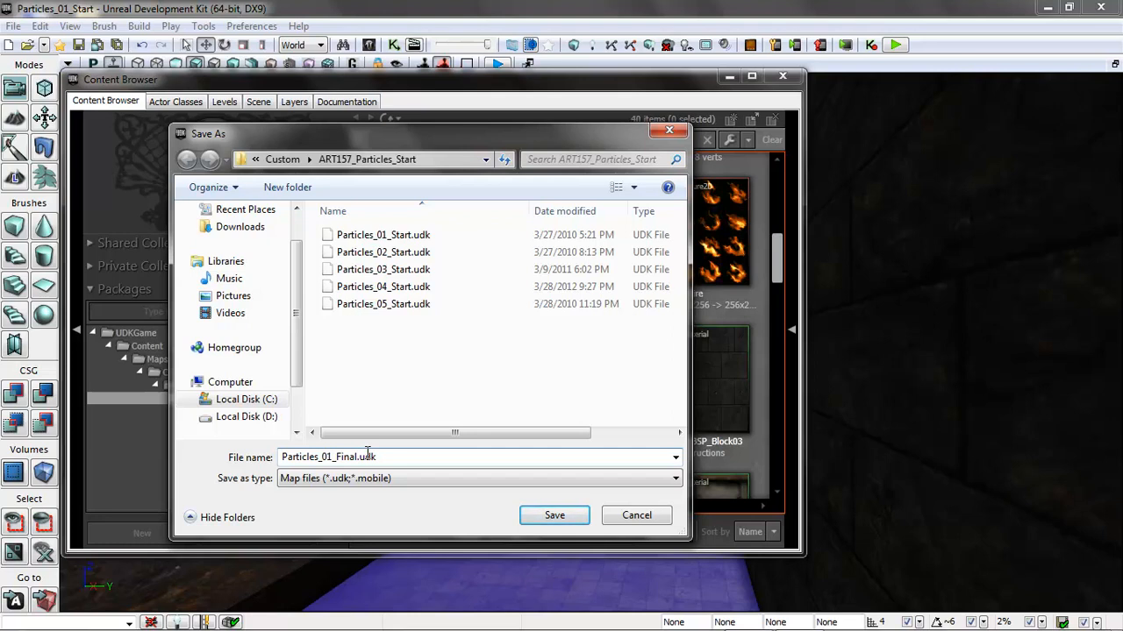
click(559, 516)
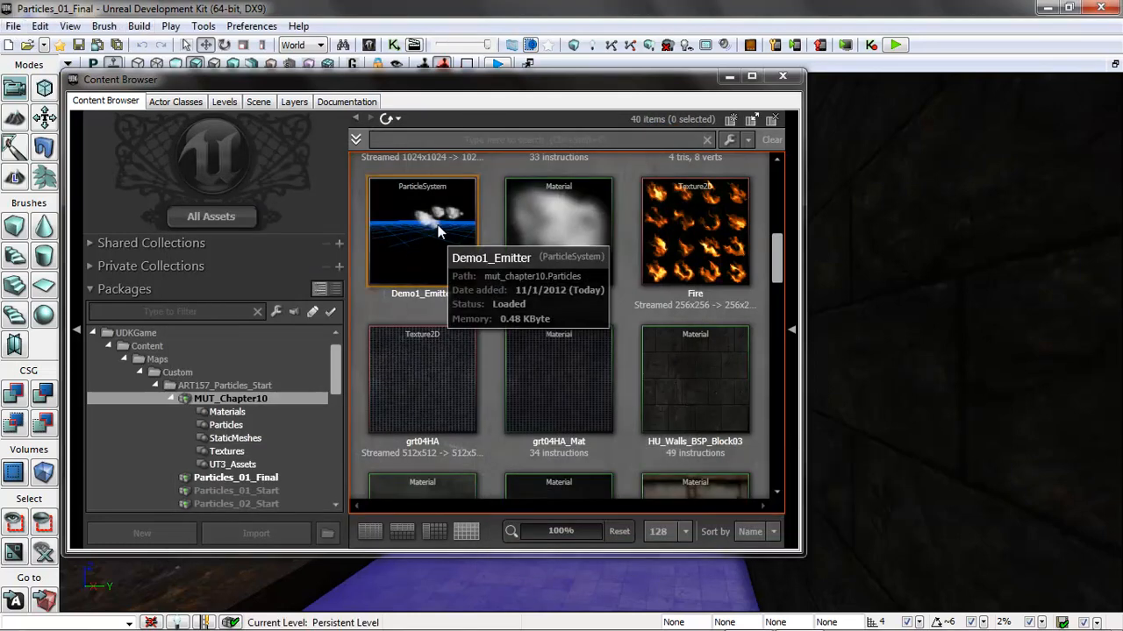
Step: Open the Particles_02_Start level and clear the Content Browser away from the viewport
click(13, 27)
click(36, 70)
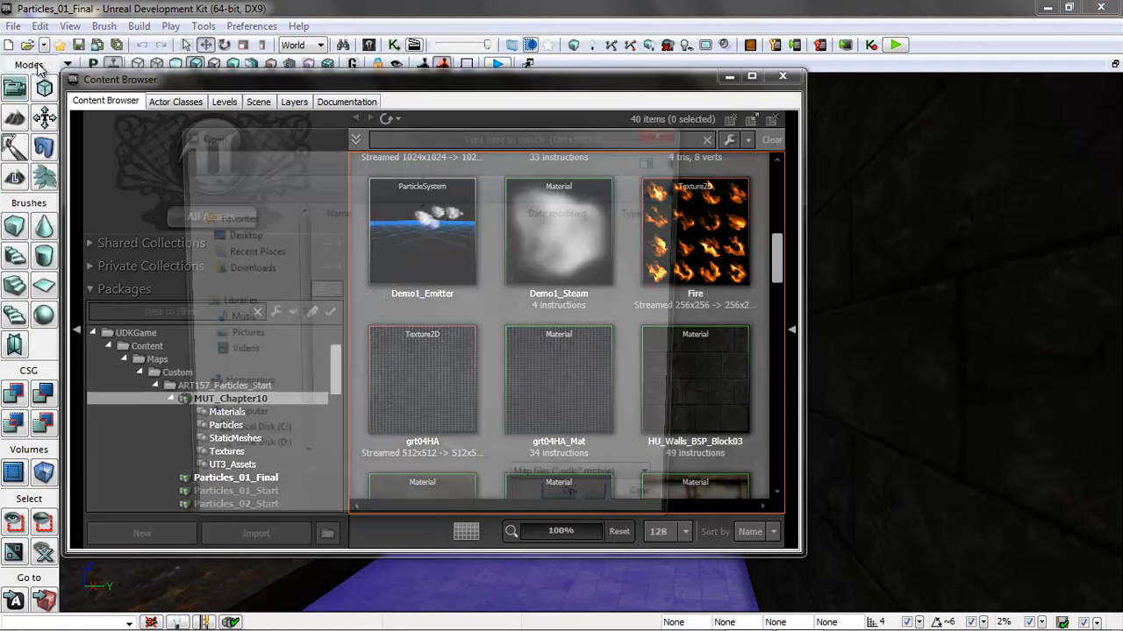
click(384, 270)
click(546, 516)
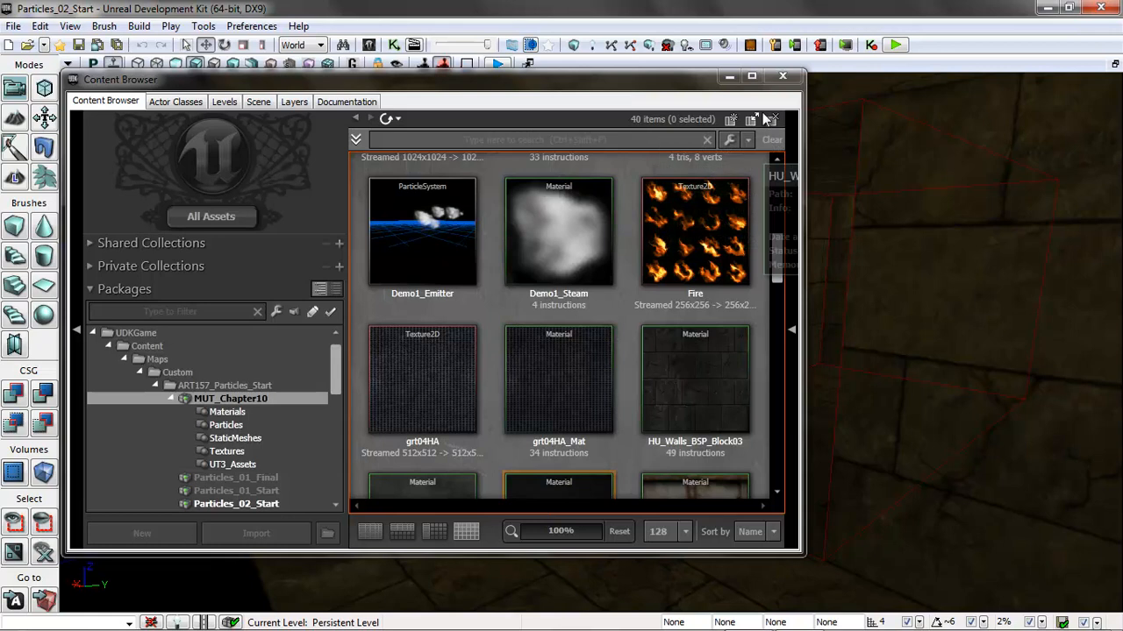
click(729, 77)
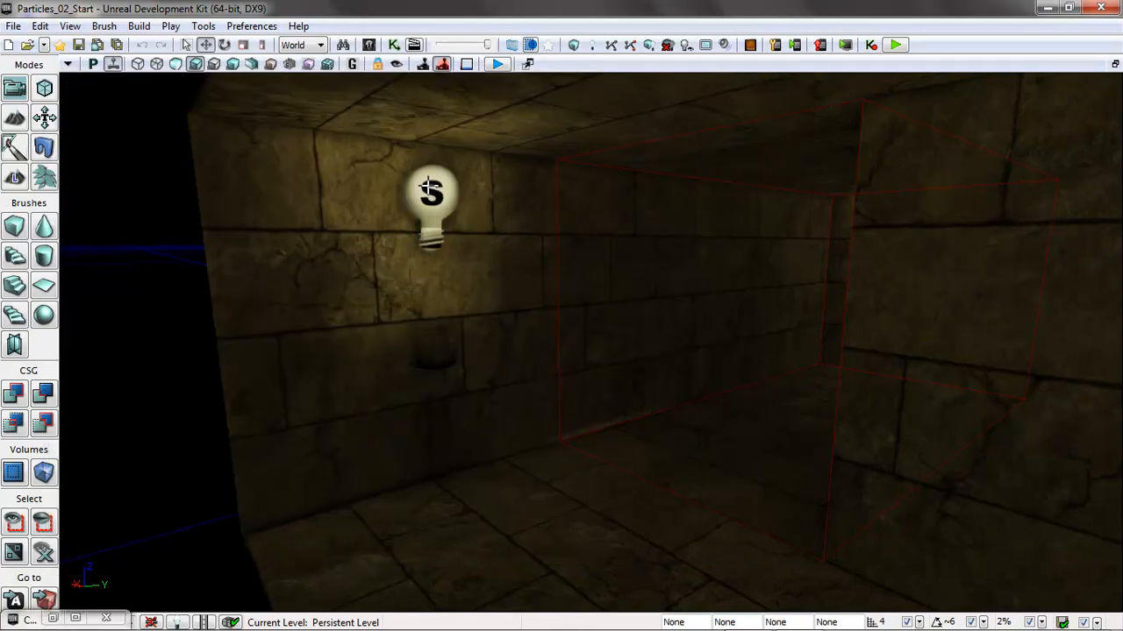
drag(471, 436, 434, 356)
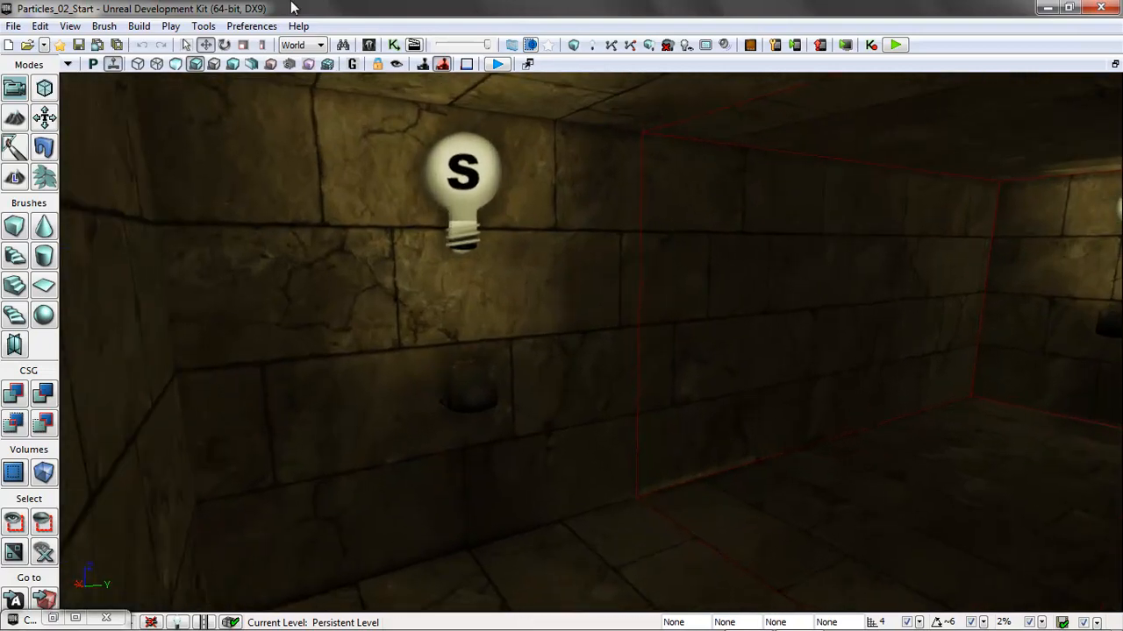
Step: Create a ParticleSystem named Demo2_Emitter in the Particles group of the MUT_Chapter10 package
click(69, 25)
mouse_move(88, 44)
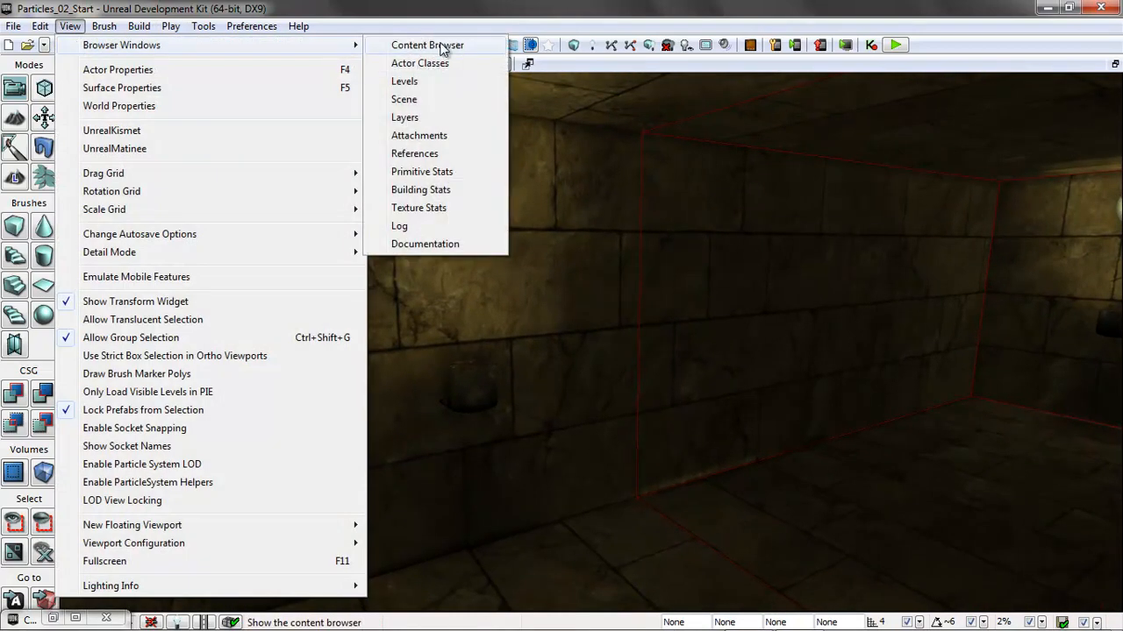
click(441, 49)
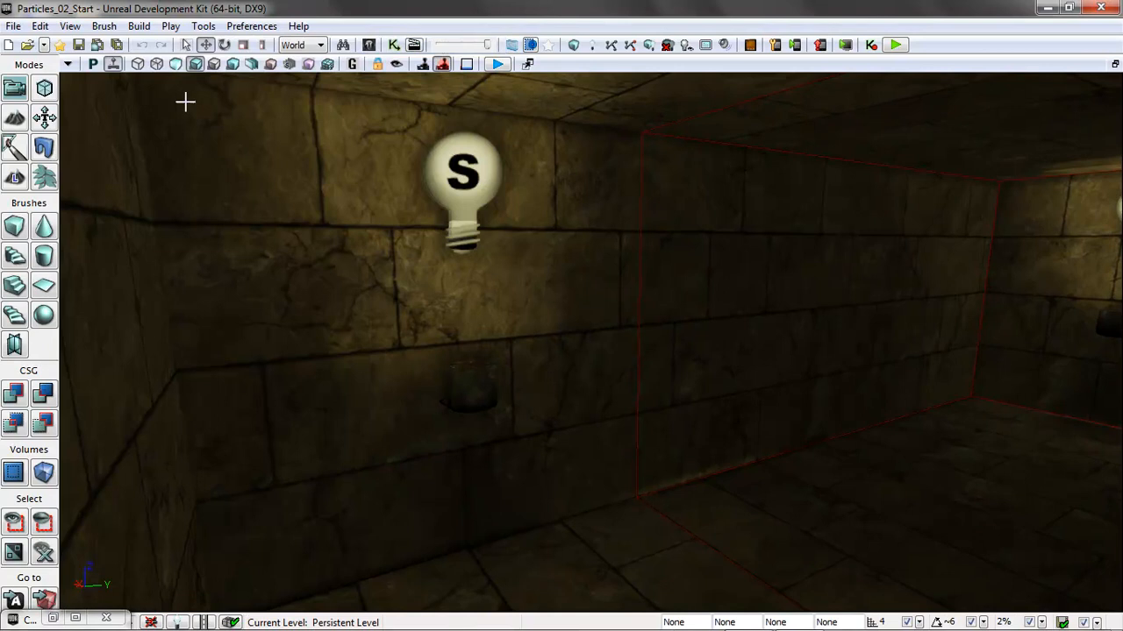
click(53, 619)
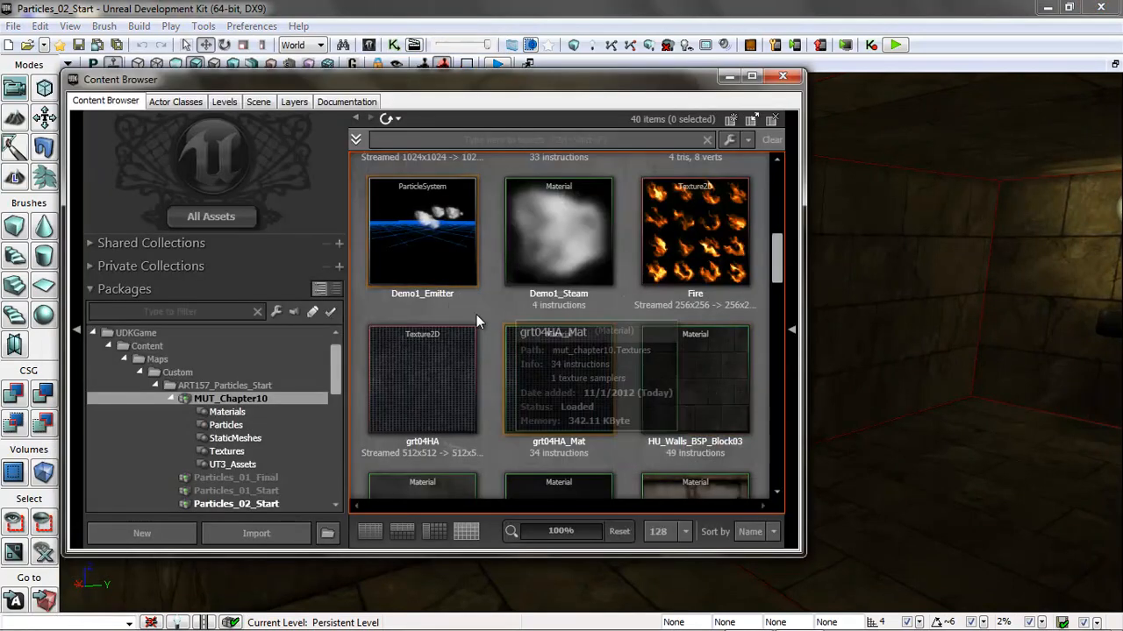
right_click(494, 314)
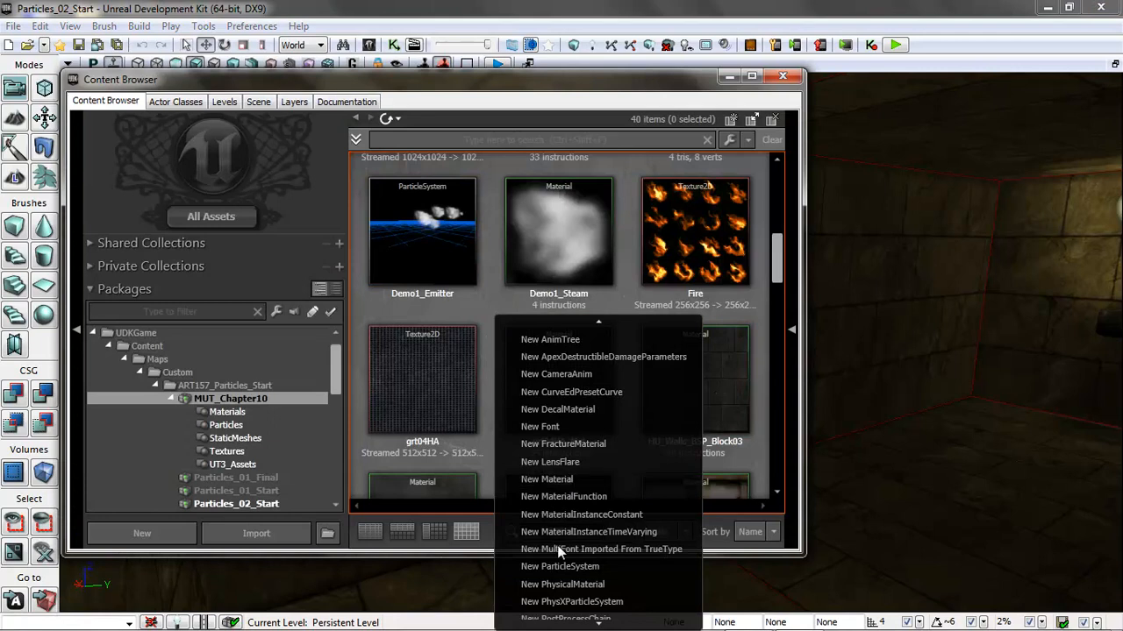
click(573, 568)
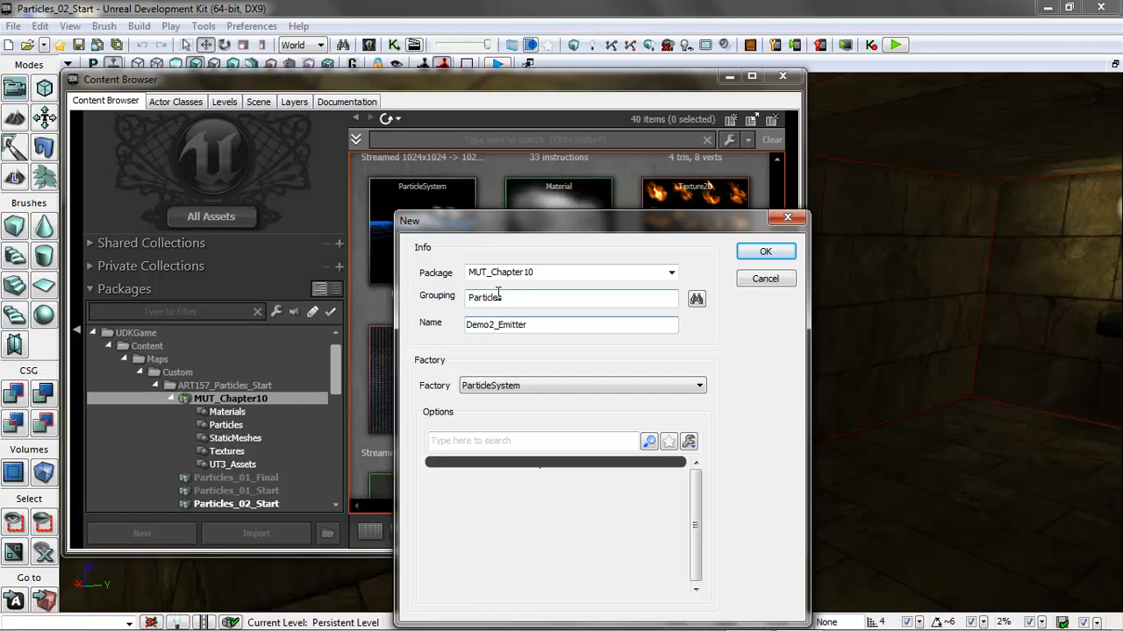
click(745, 253)
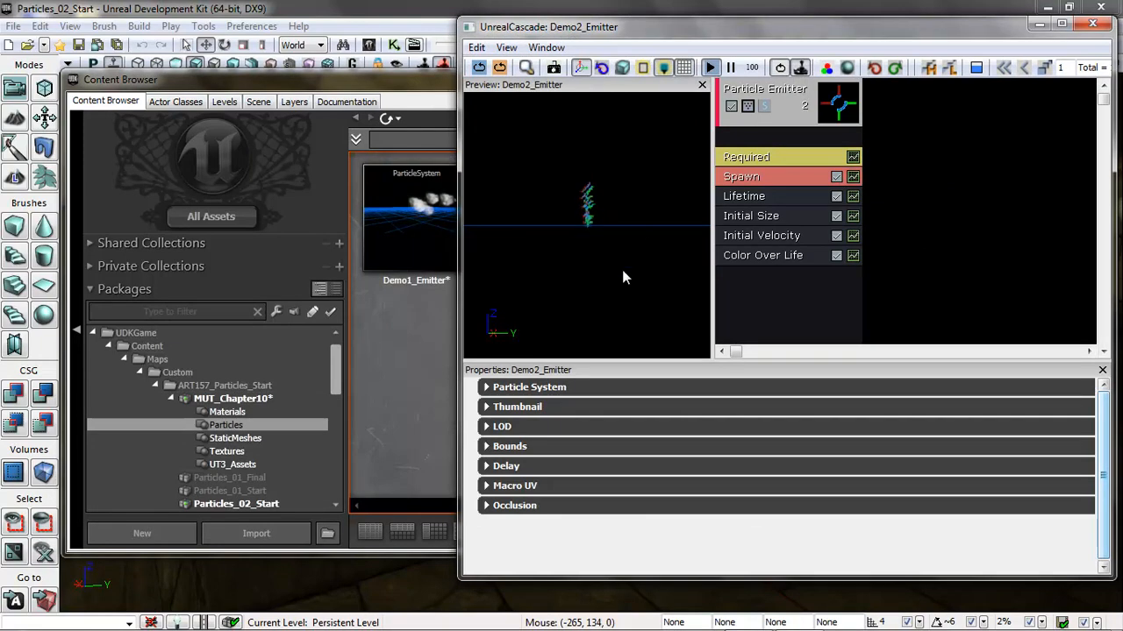
Step: Place Demo2_Emitter in the level and align it with the wall-mounted torch holder beneath the light
mouse_move(623, 277)
mouse_down()
mouse_move(613, 353)
mouse_move(579, 139)
mouse_move(611, 273)
mouse_up()
mouse_move(611, 272)
right_down()
mouse_move(606, 187)
mouse_move(611, 273)
right_up()
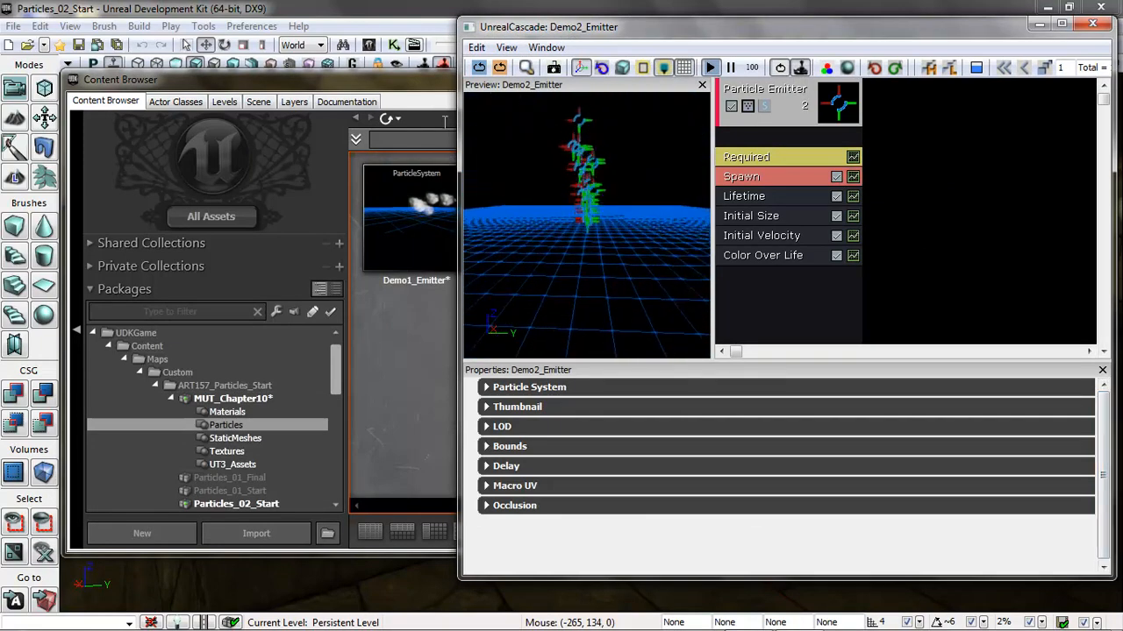
drag(592, 26, 442, 41)
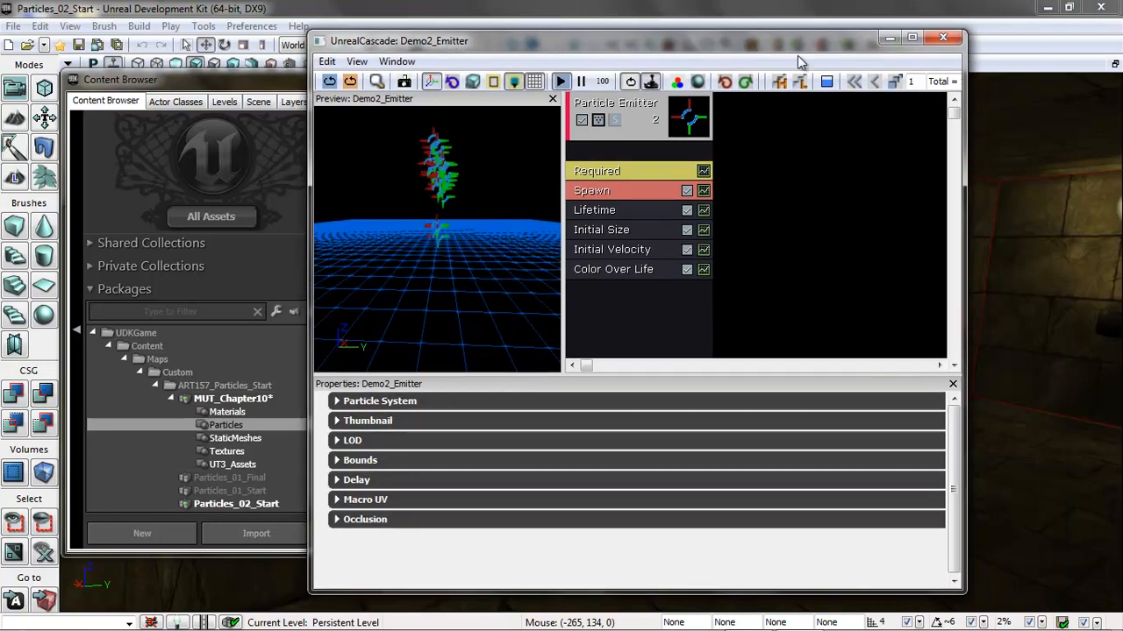
click(890, 39)
drag(470, 89, 977, 79)
drag(1048, 206, 485, 377)
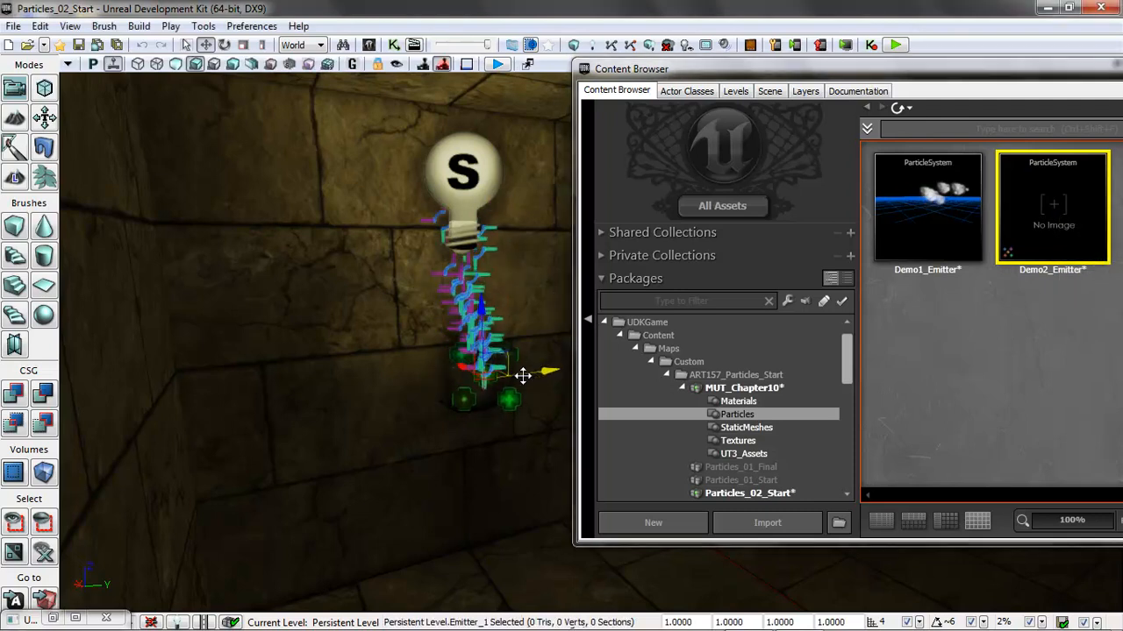
mouse_move(460, 364)
mouse_down()
mouse_move(432, 354)
mouse_move(442, 357)
mouse_up()
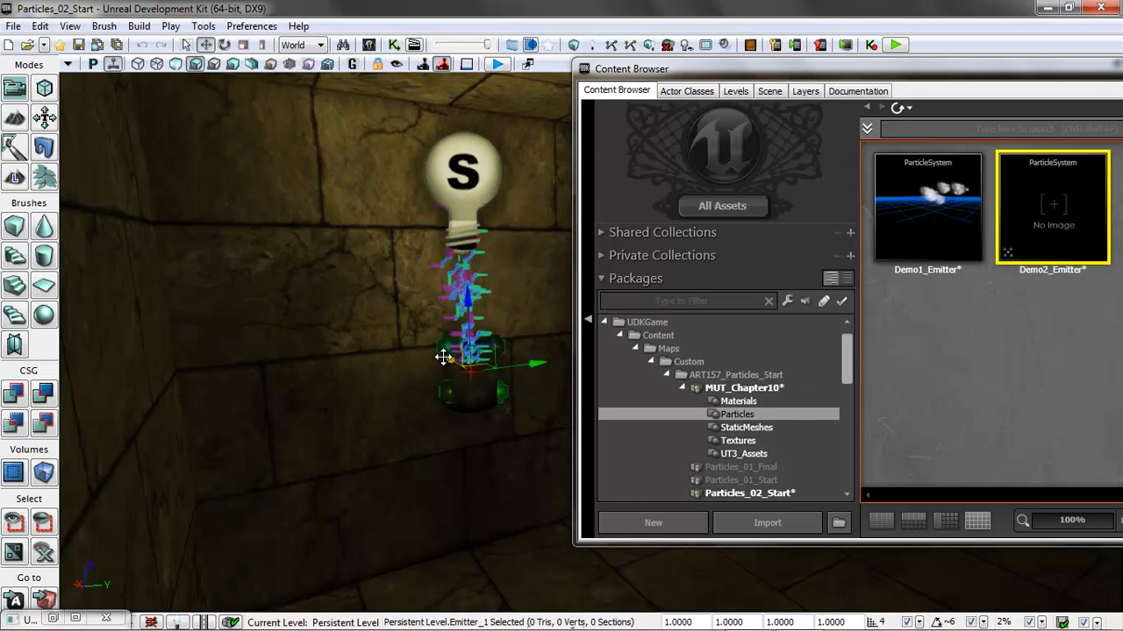
drag(535, 362, 544, 361)
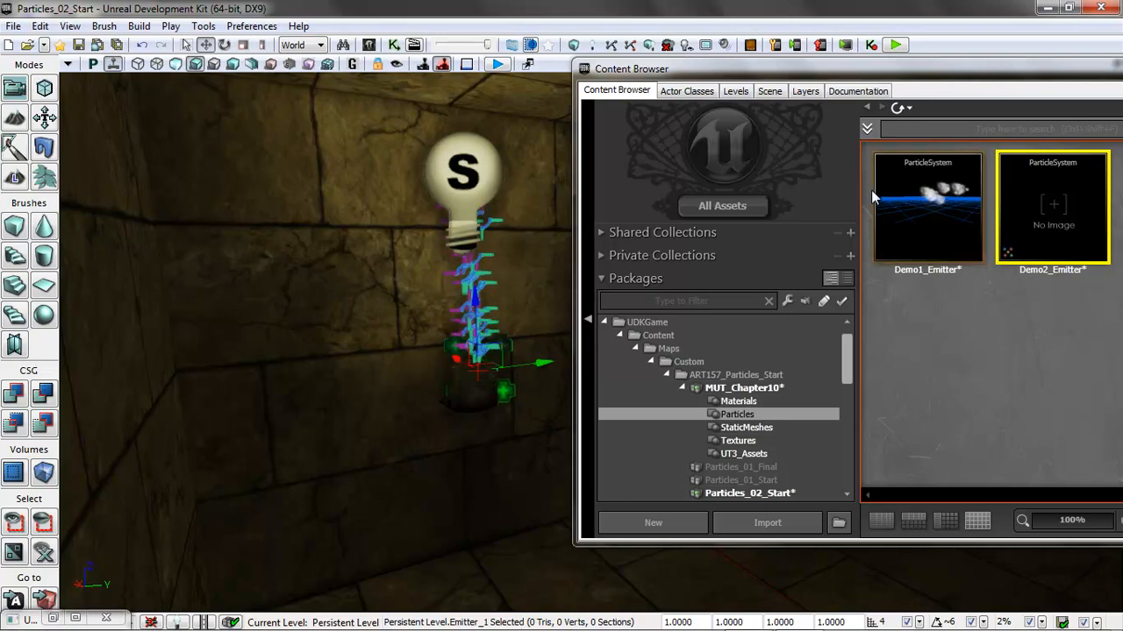
Step: Create a Material named Demo2_Flames in the Materials group of the MUT_Chapter10 package
drag(897, 70, 784, 75)
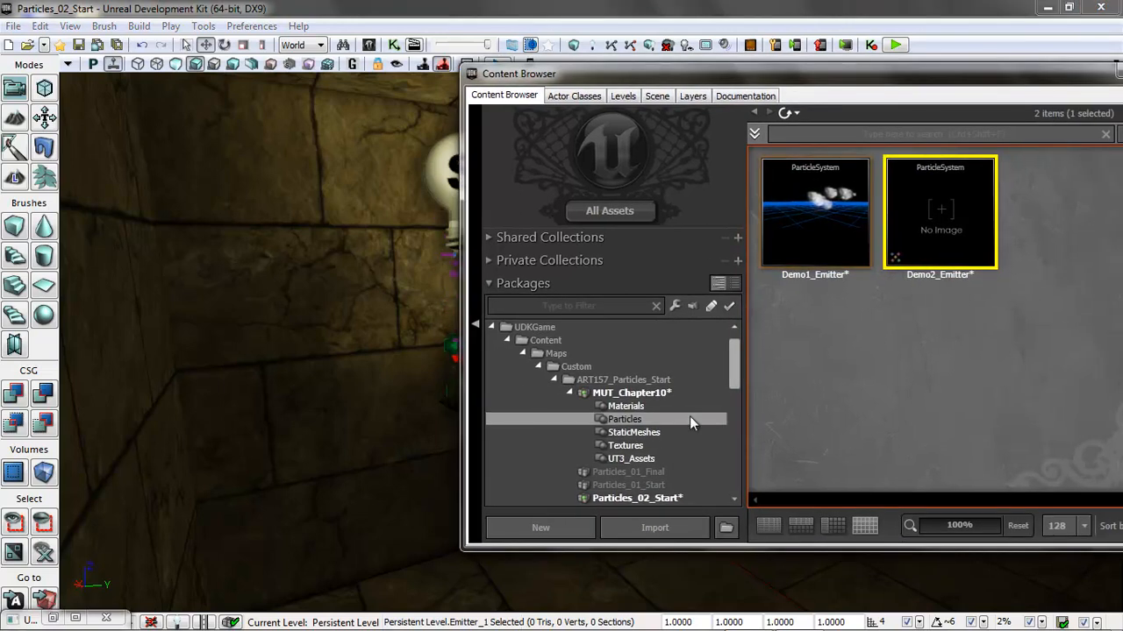
click(633, 445)
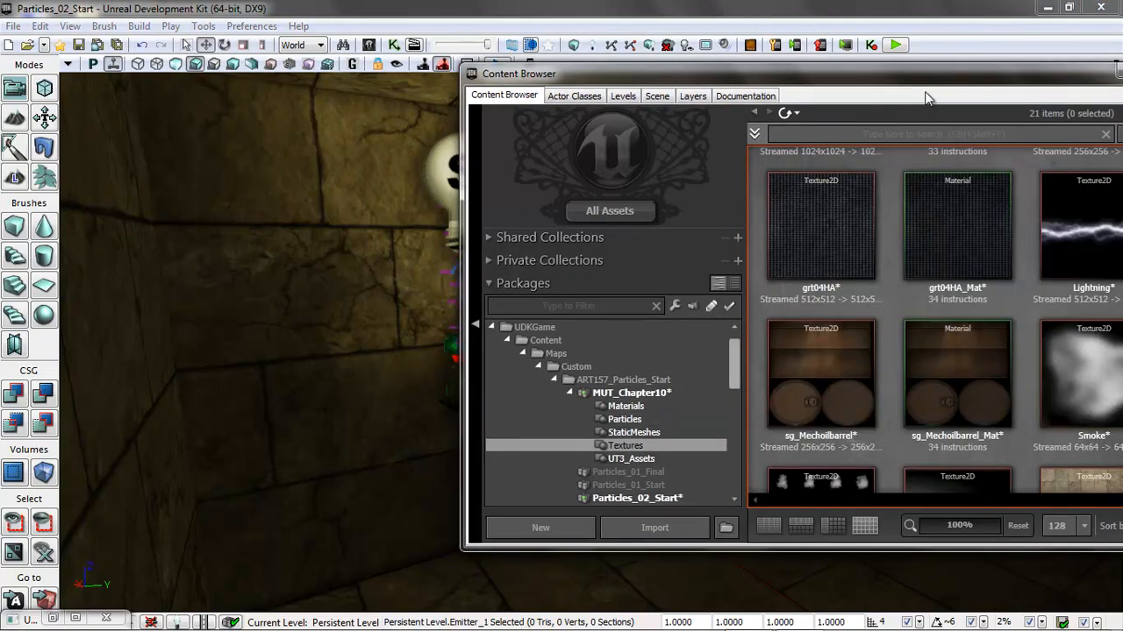
drag(925, 79, 782, 76)
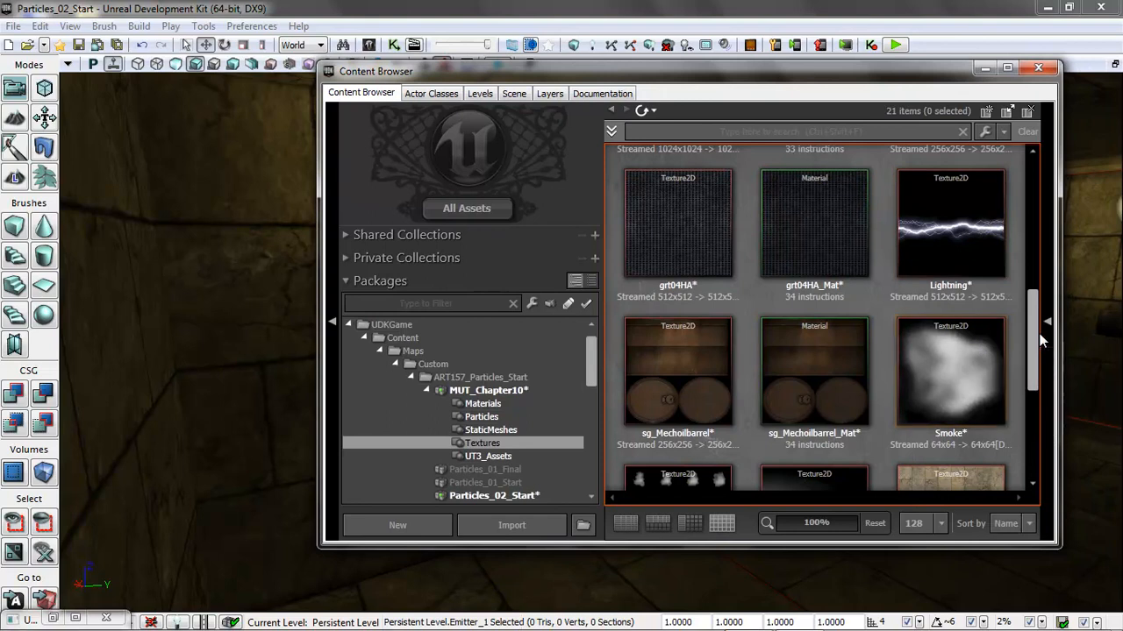
drag(1033, 344, 1041, 279)
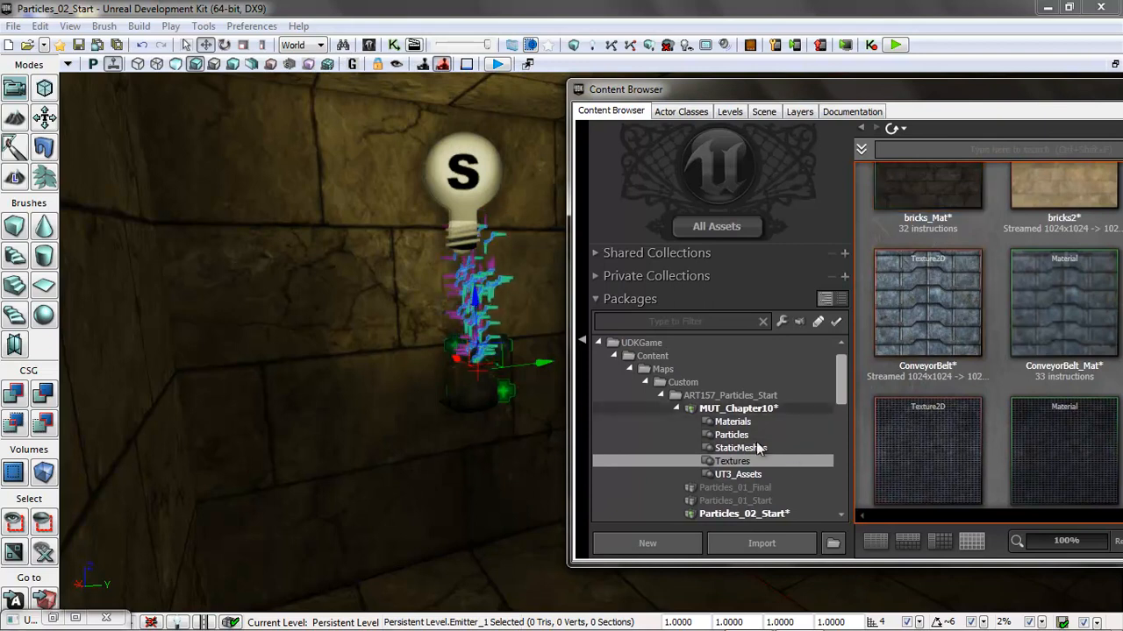
click(877, 317)
right_click(862, 312)
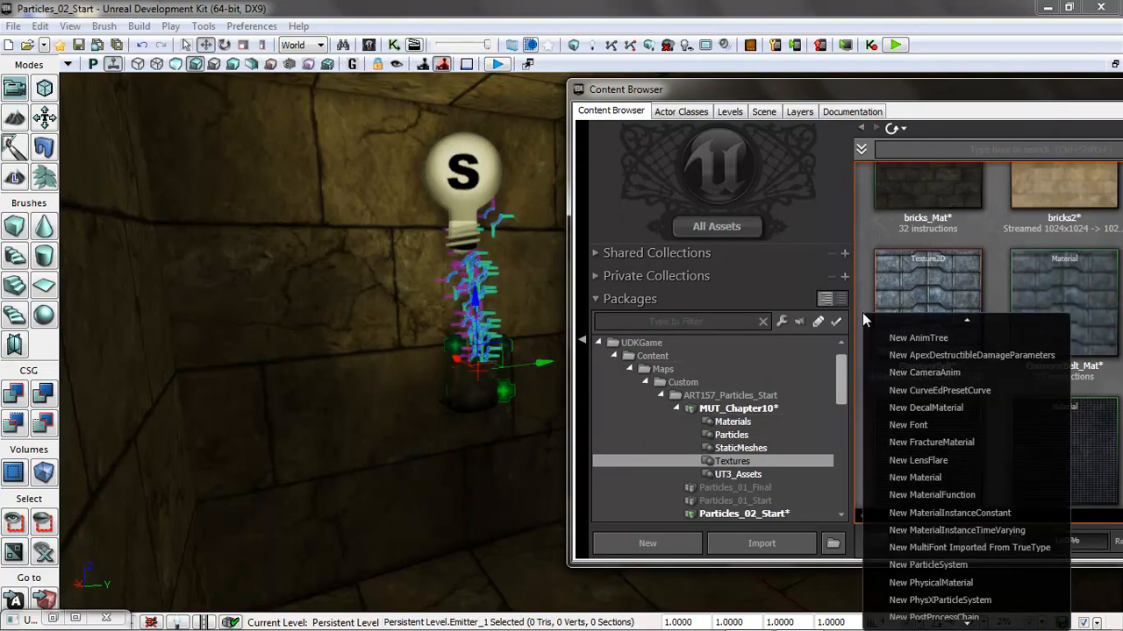
click(929, 491)
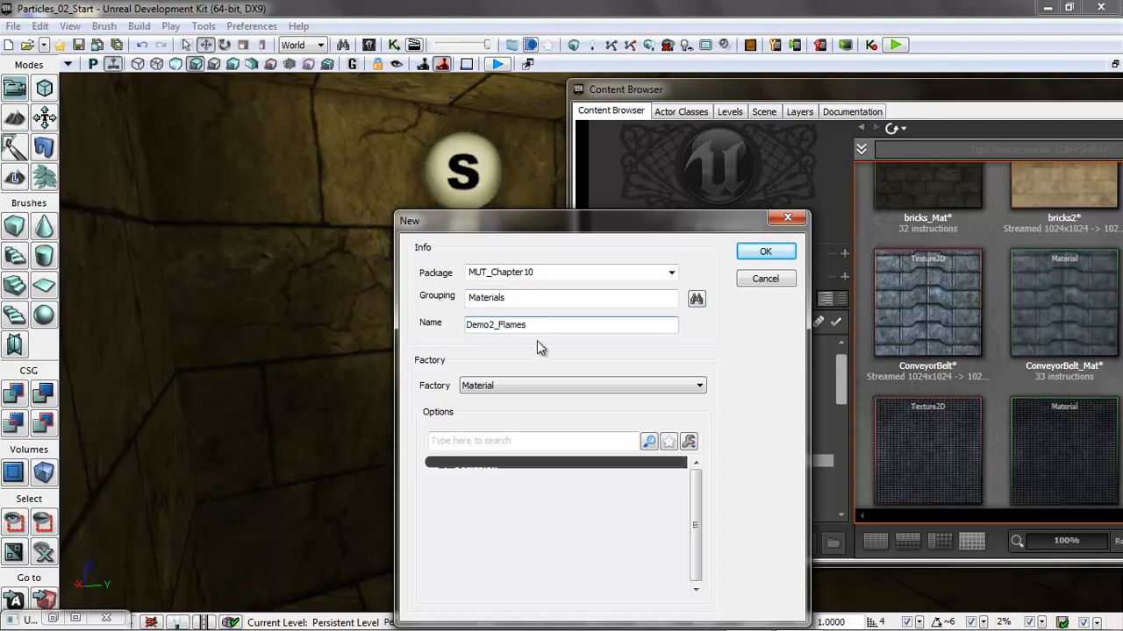
click(763, 252)
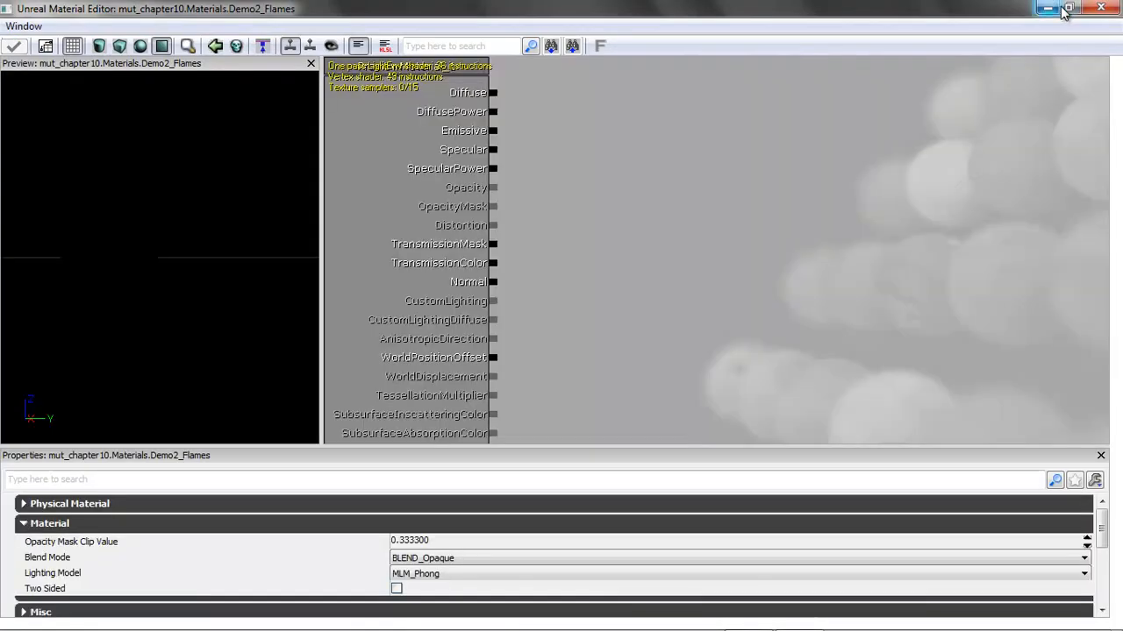
Step: Arrange the Material Editor beside the Content Browser and bring the Fire texture from the Textures group into the Demo2_Flames graph
click(1069, 8)
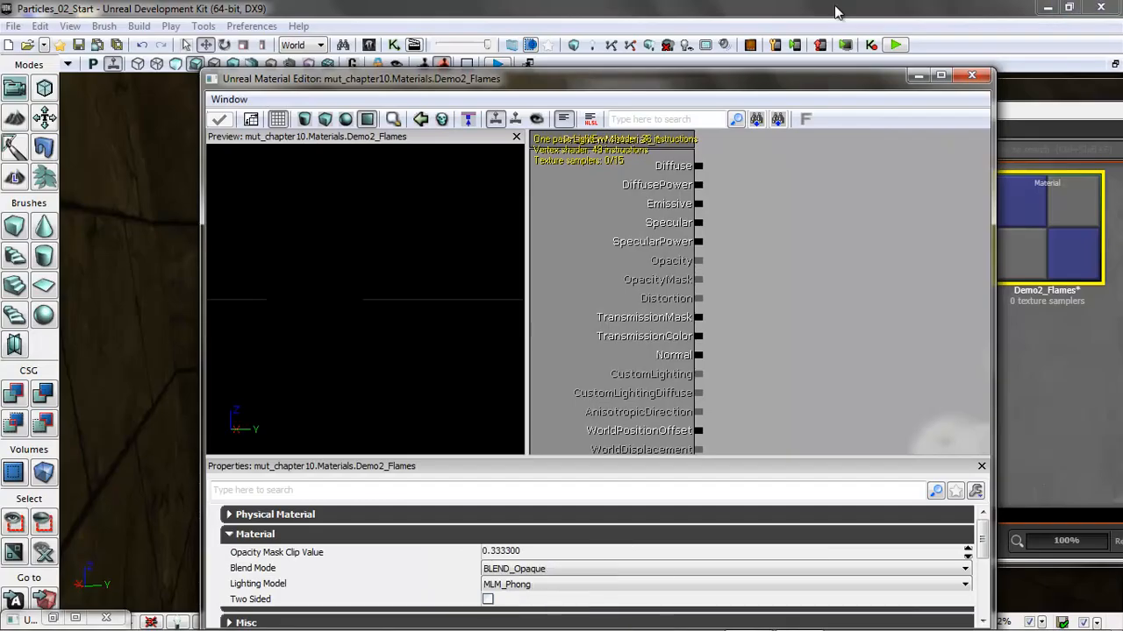
drag(489, 77, 884, 59)
drag(710, 293, 922, 288)
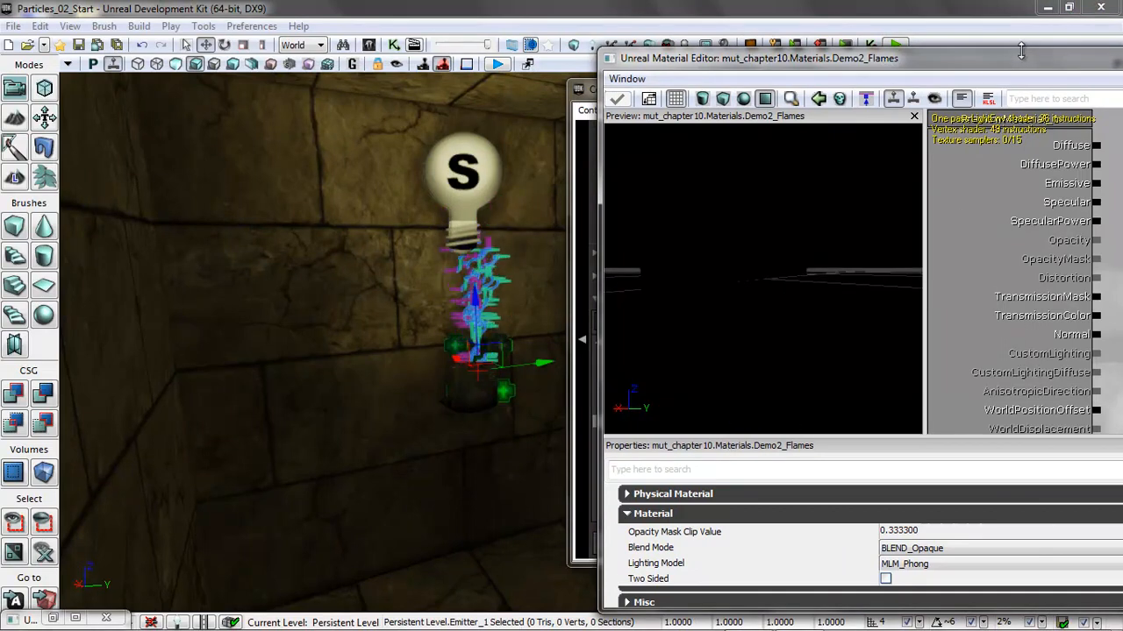
drag(964, 59, 400, 54)
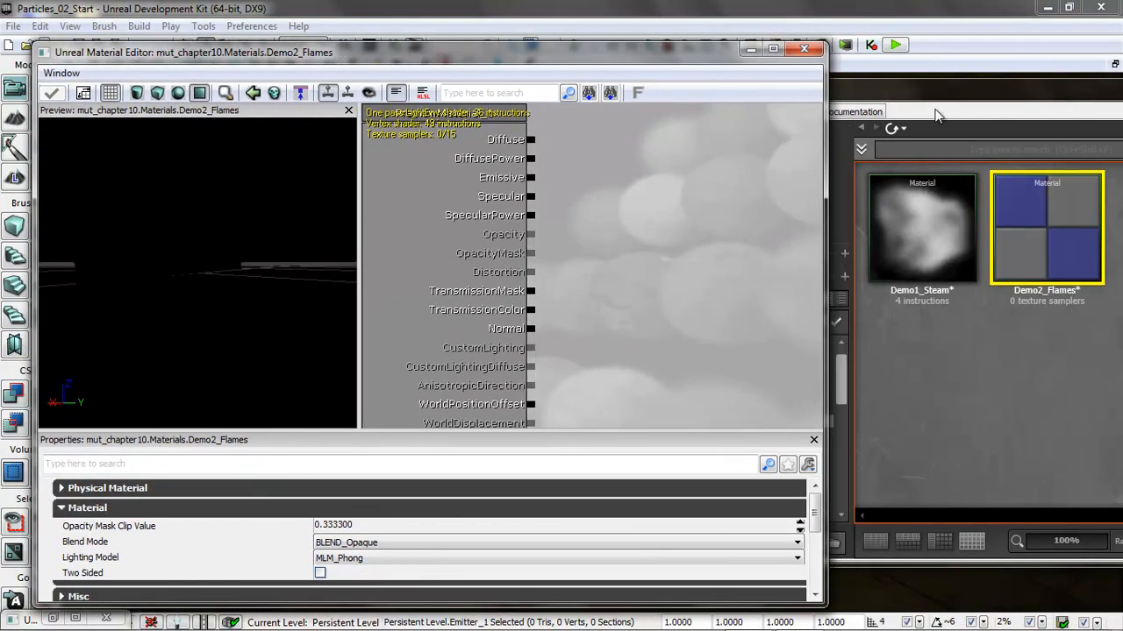
click(948, 93)
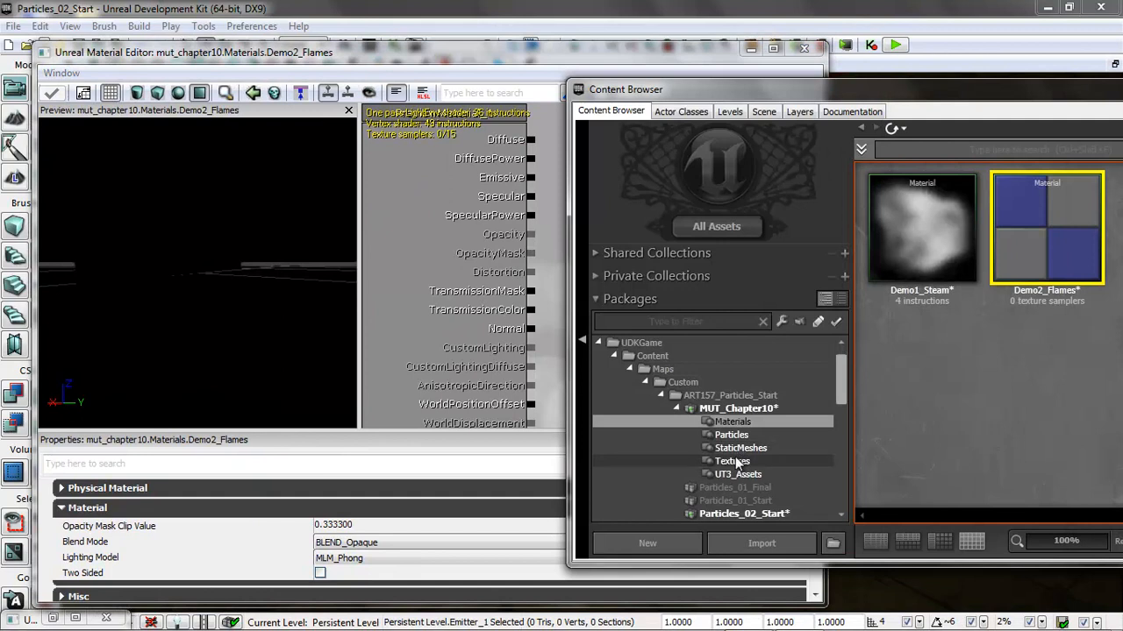
click(761, 463)
drag(965, 100, 876, 89)
drag(1098, 309, 424, 309)
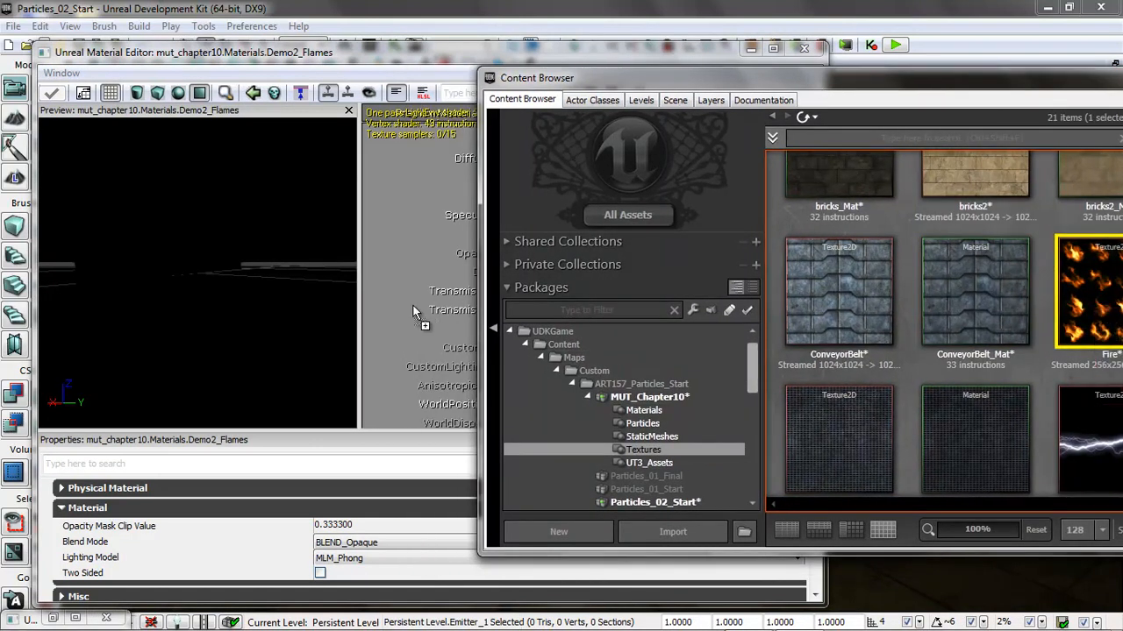